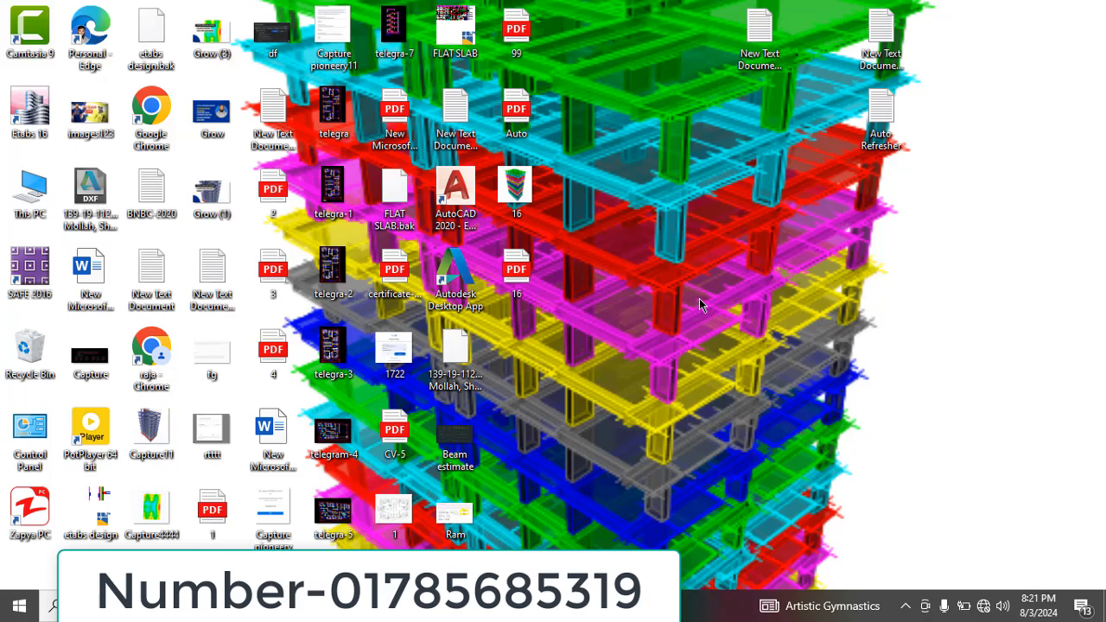
right_click(644, 286)
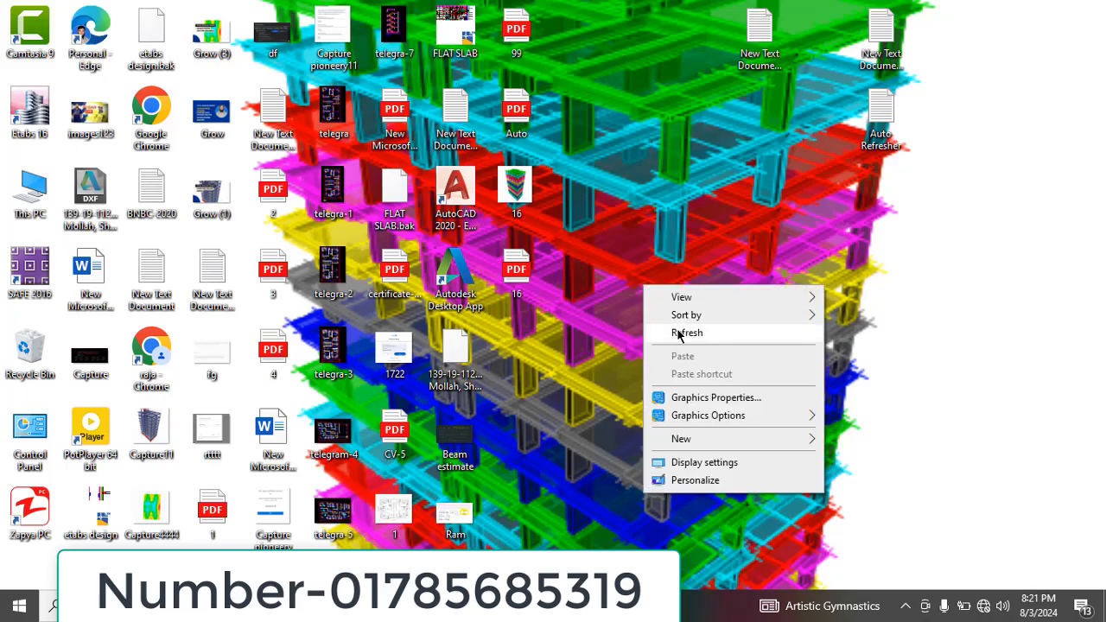
left_click(687, 333)
right_click(657, 288)
left_click(696, 336)
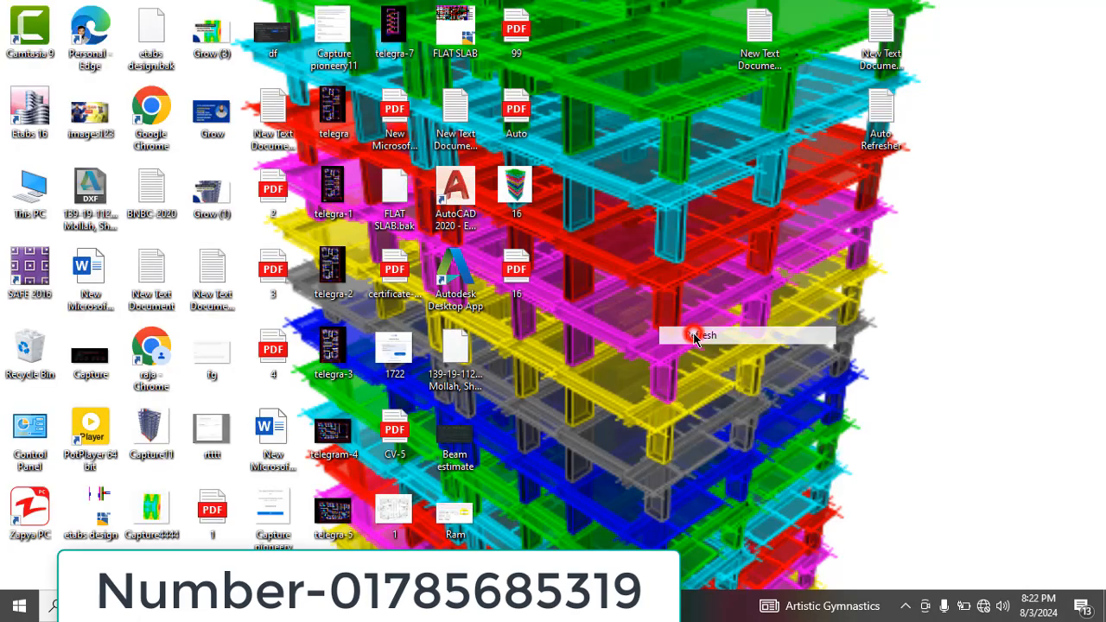
right_click(647, 280)
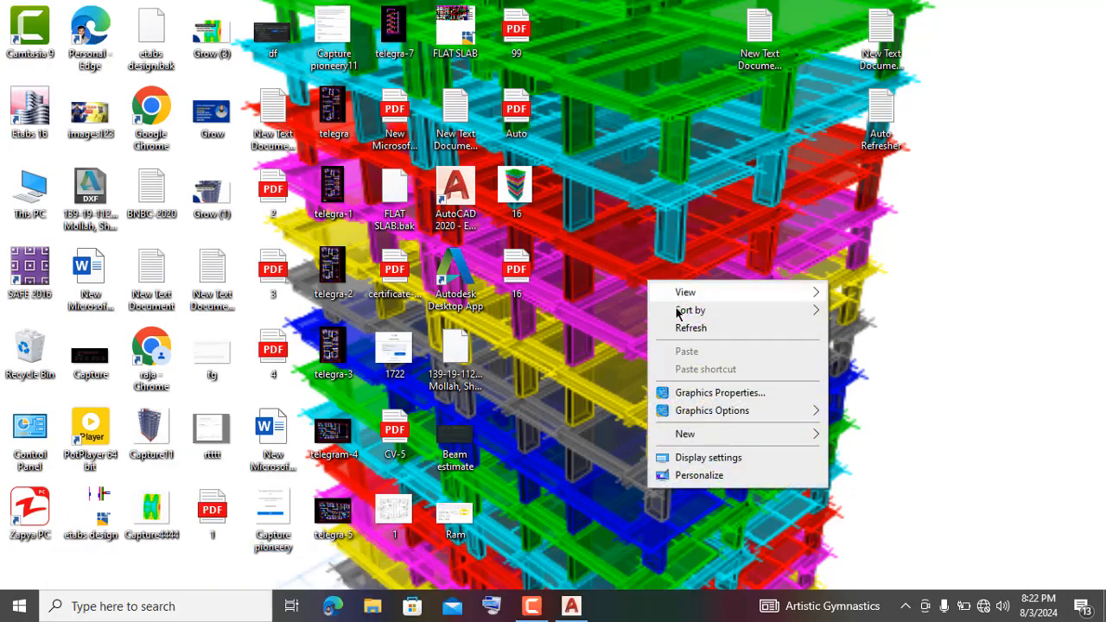
left_click(692, 330)
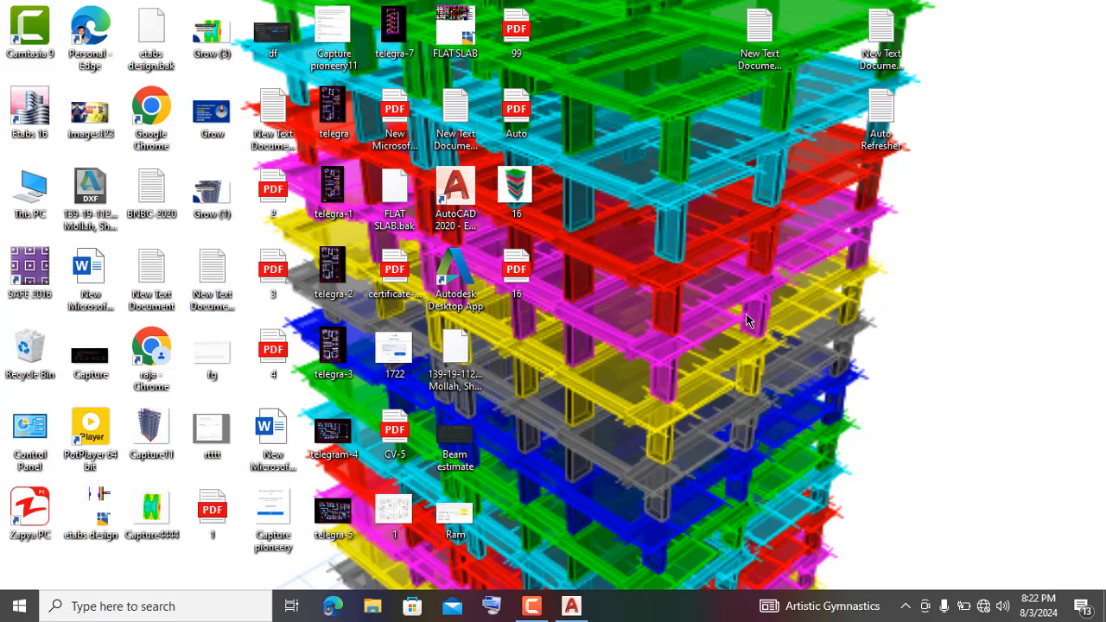
right_click(655, 325)
left_click(692, 365)
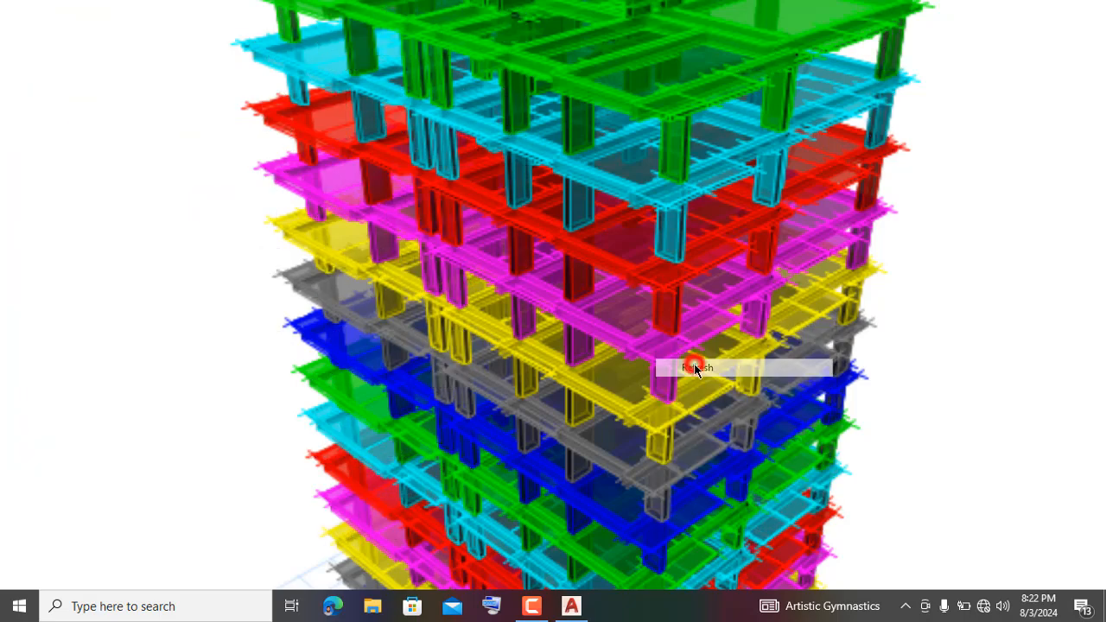
Switch to AutoCAD, turn off the drawing grid and disable the Origin setting of the UCS icon
left_click(571, 606)
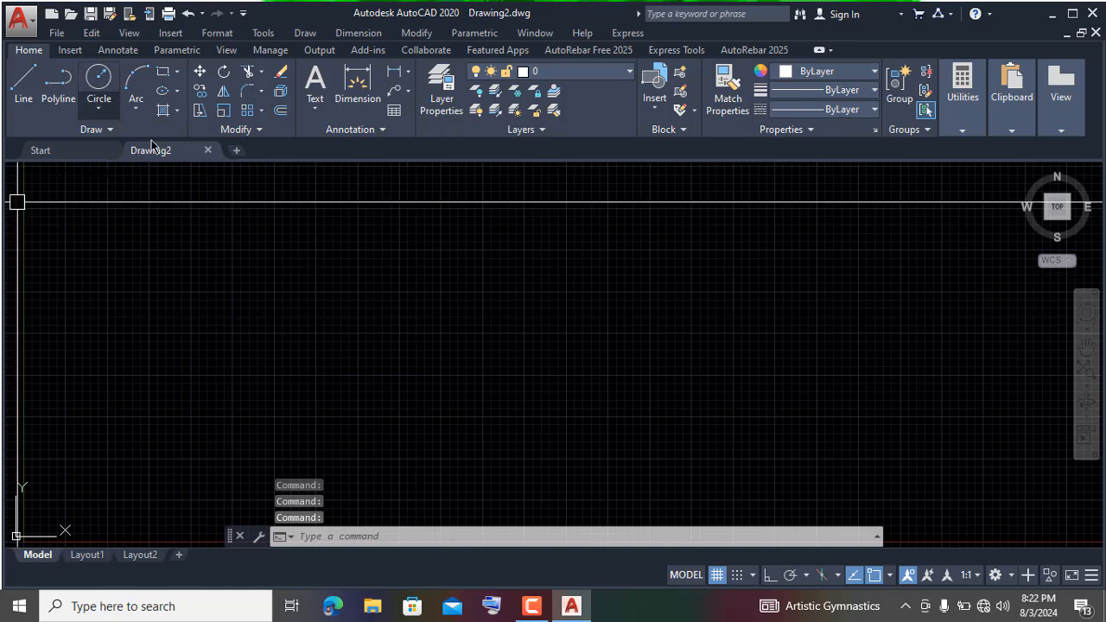
left_click(716, 574)
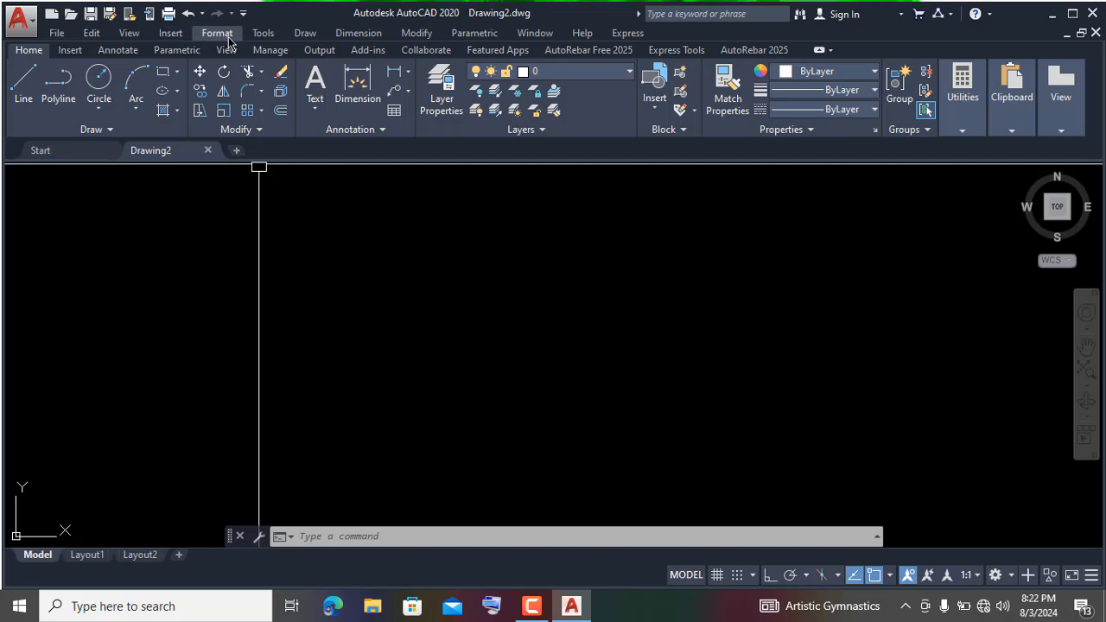
left_click(130, 33)
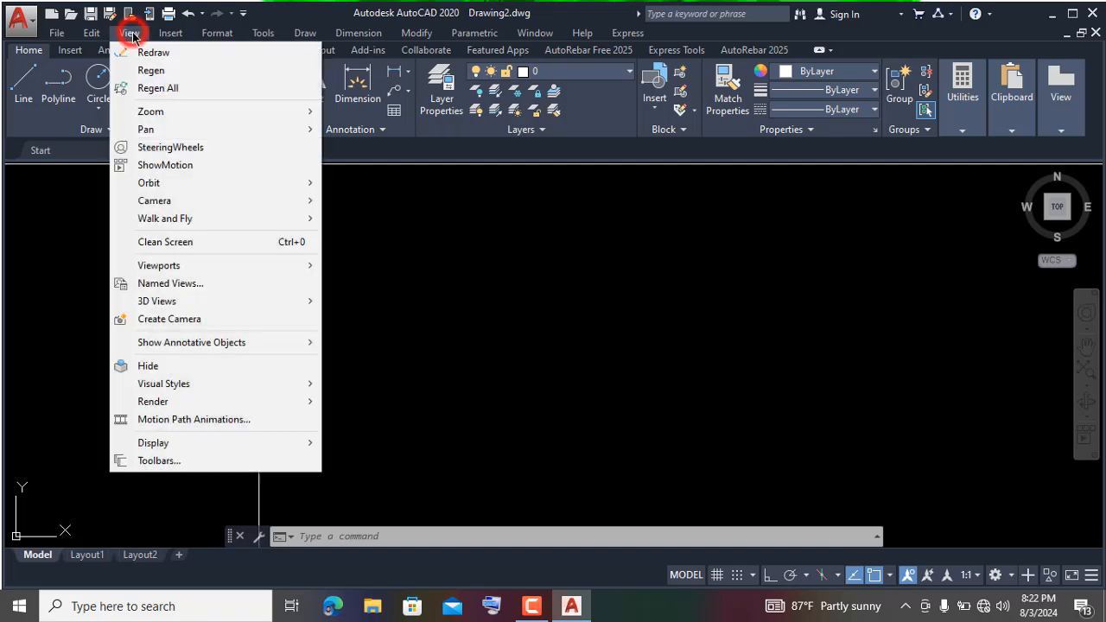
mouse_move(173, 443)
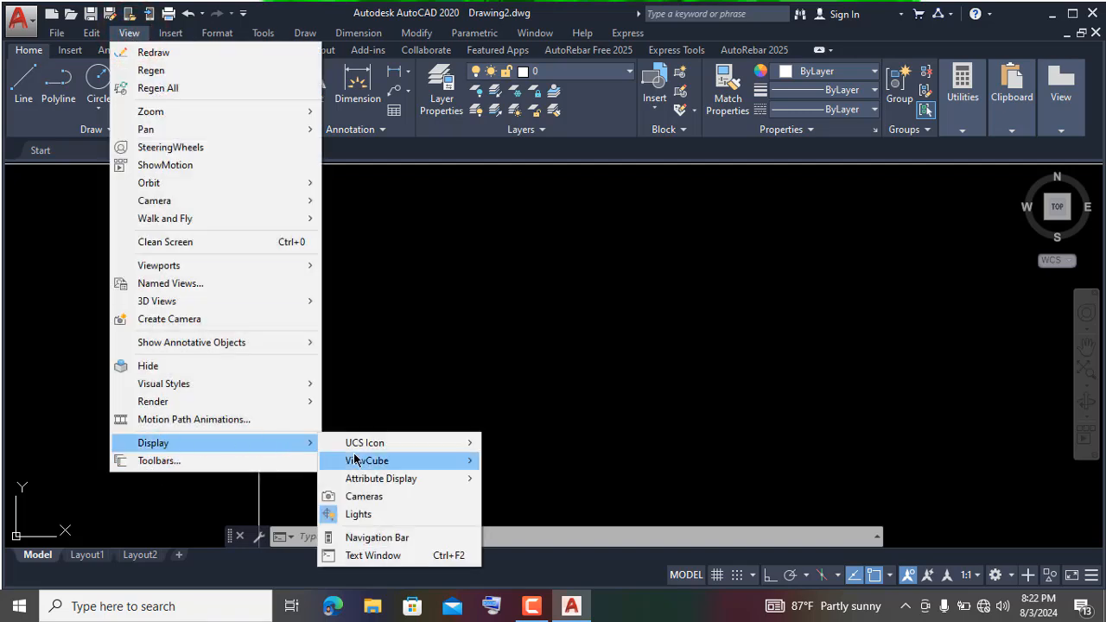
mouse_move(374, 449)
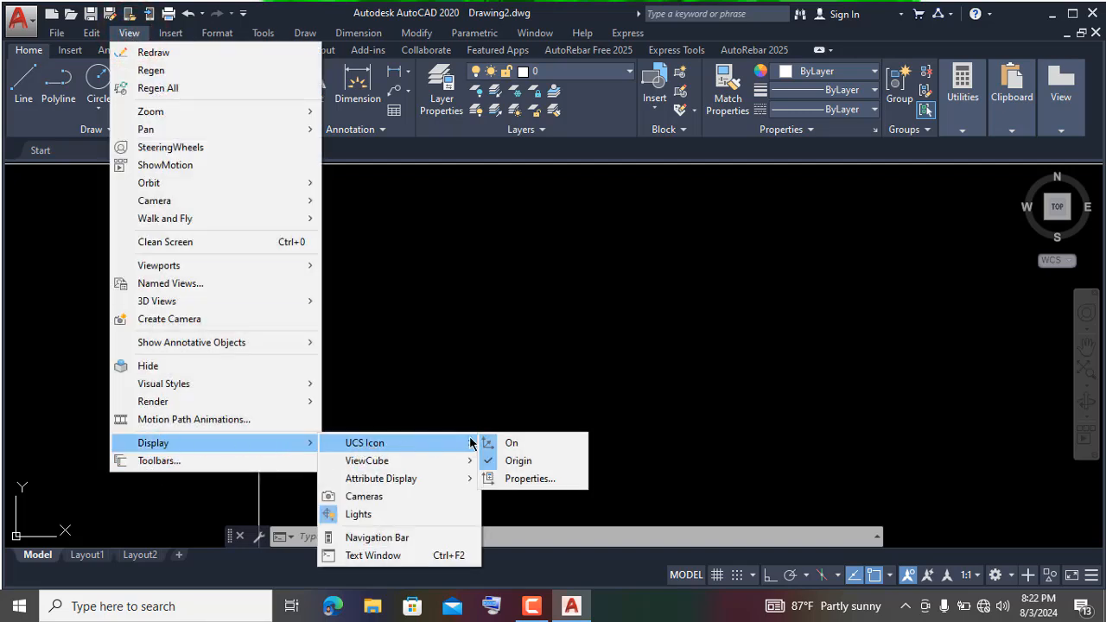
left_click(529, 461)
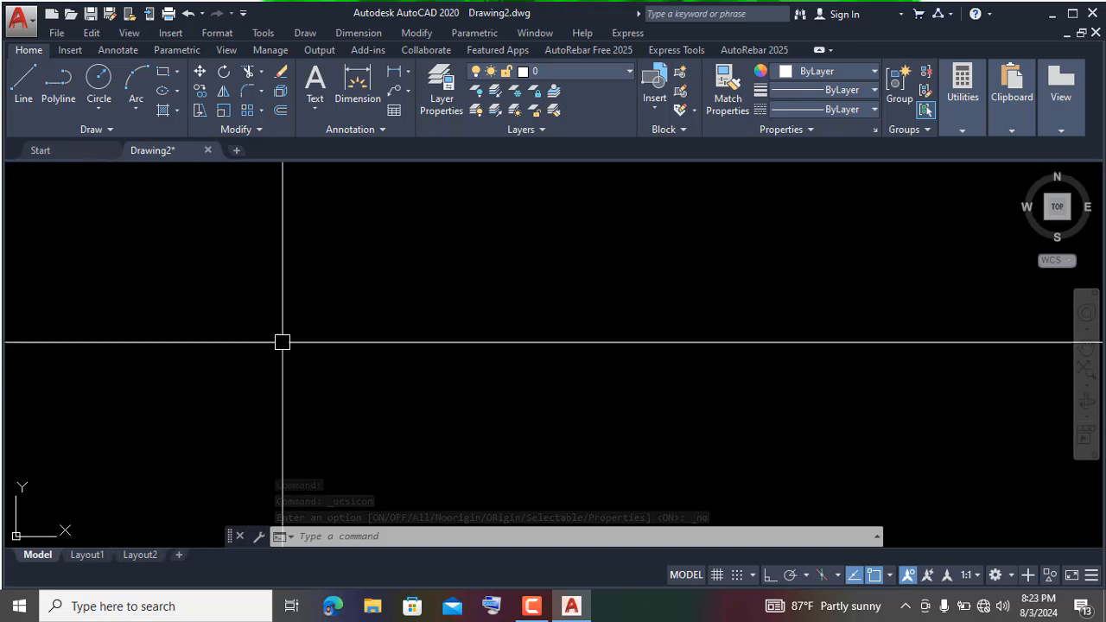
scroll(283, 341, "down", 3)
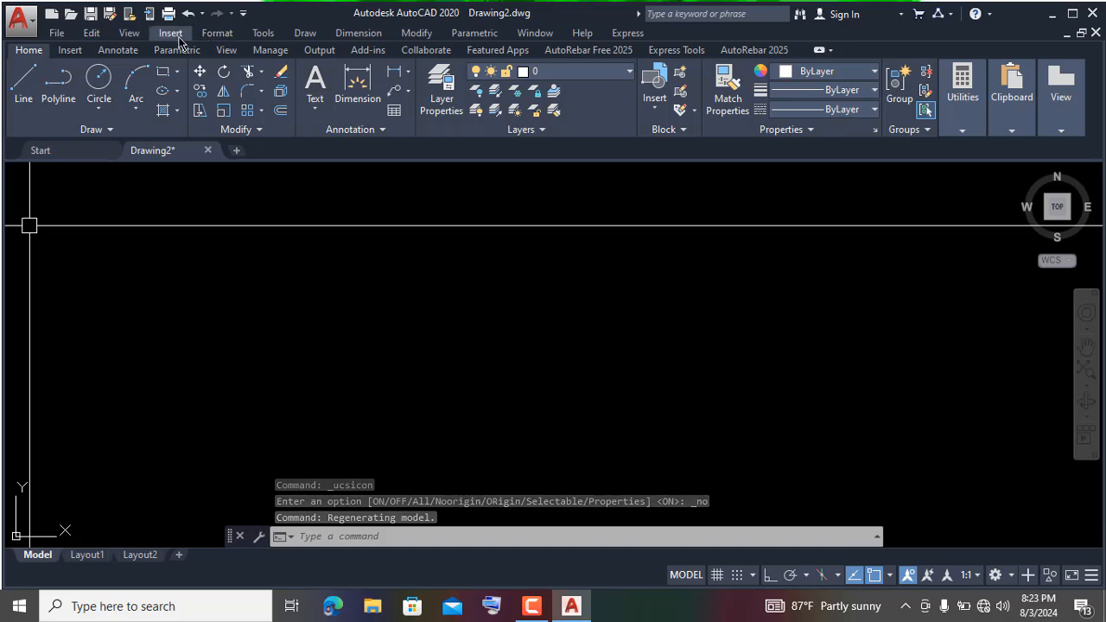
Modify the Standard dimension style's primary units to Architectural format with a precision of 0'-0 1/2"
left_click(224, 36)
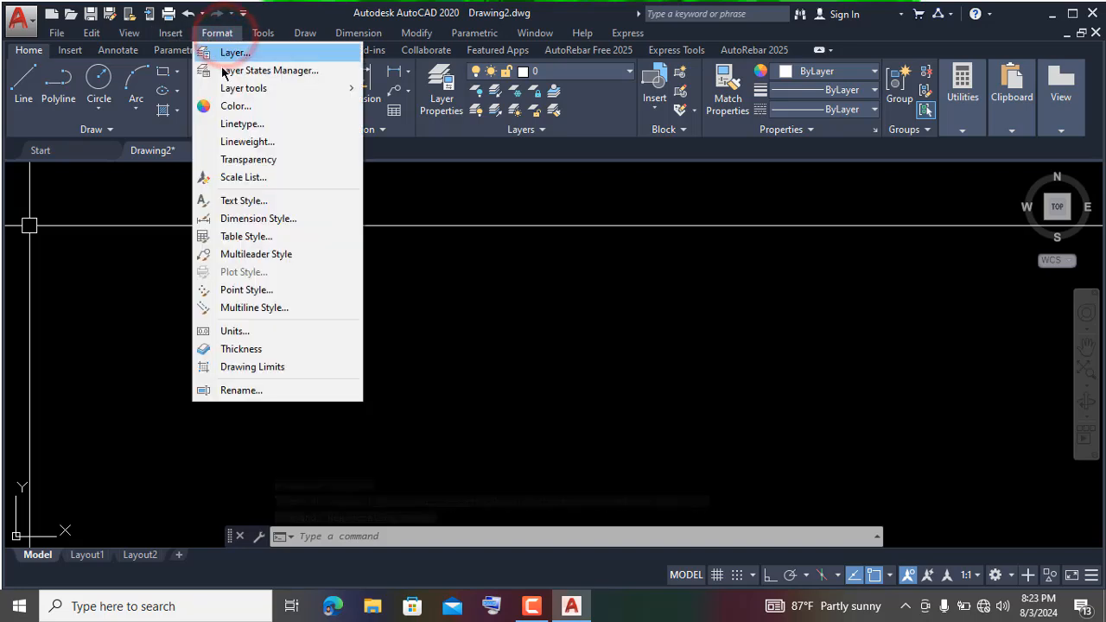
left_click(253, 220)
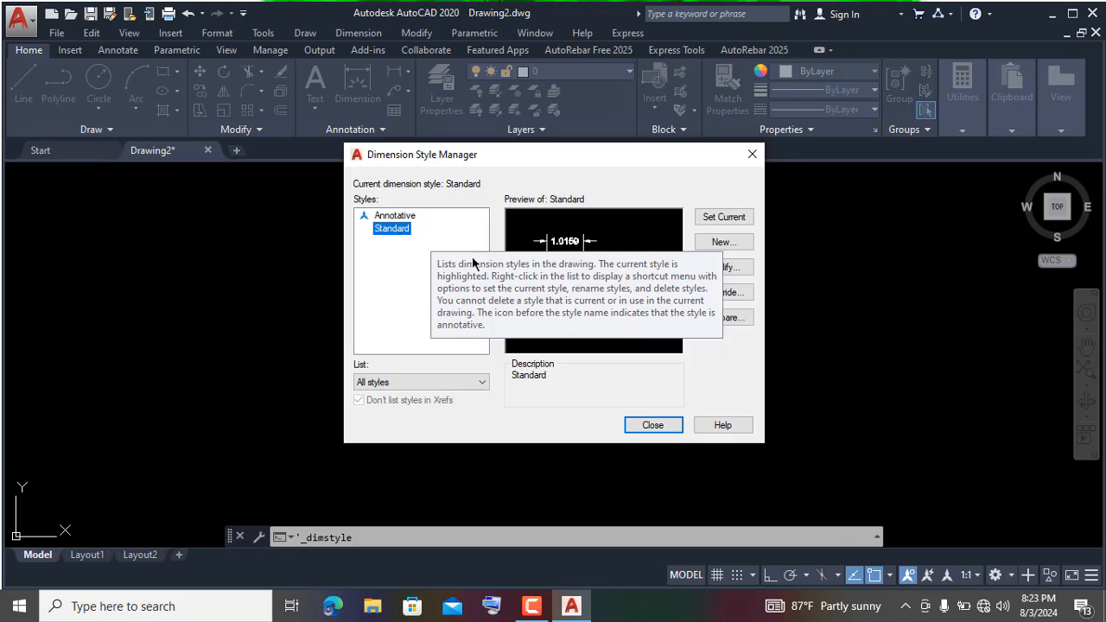
left_click(725, 269)
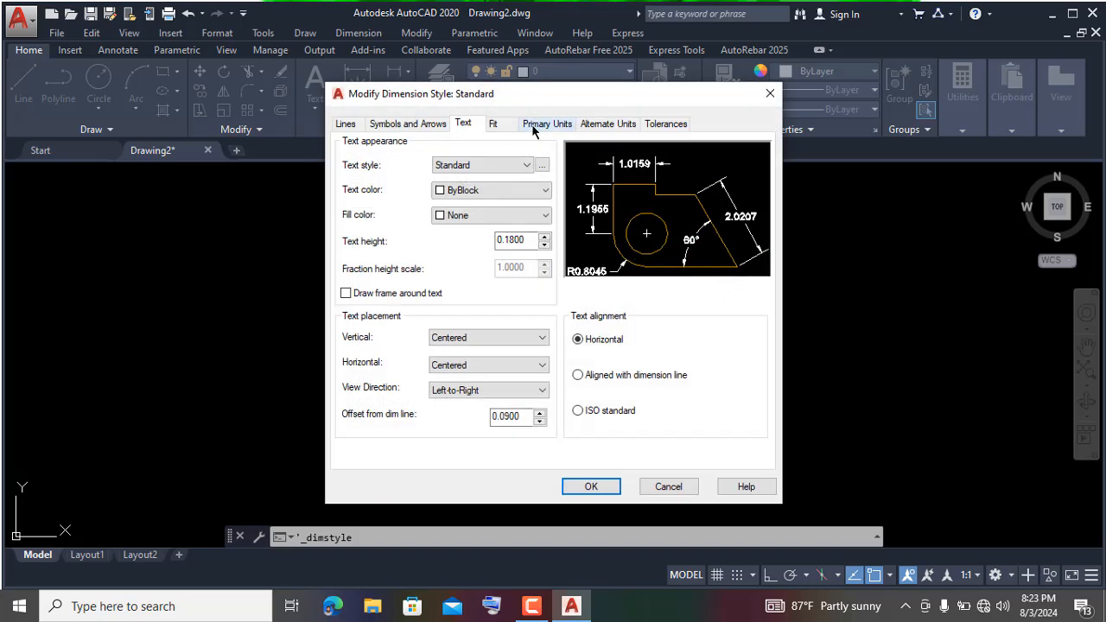
left_click(542, 125)
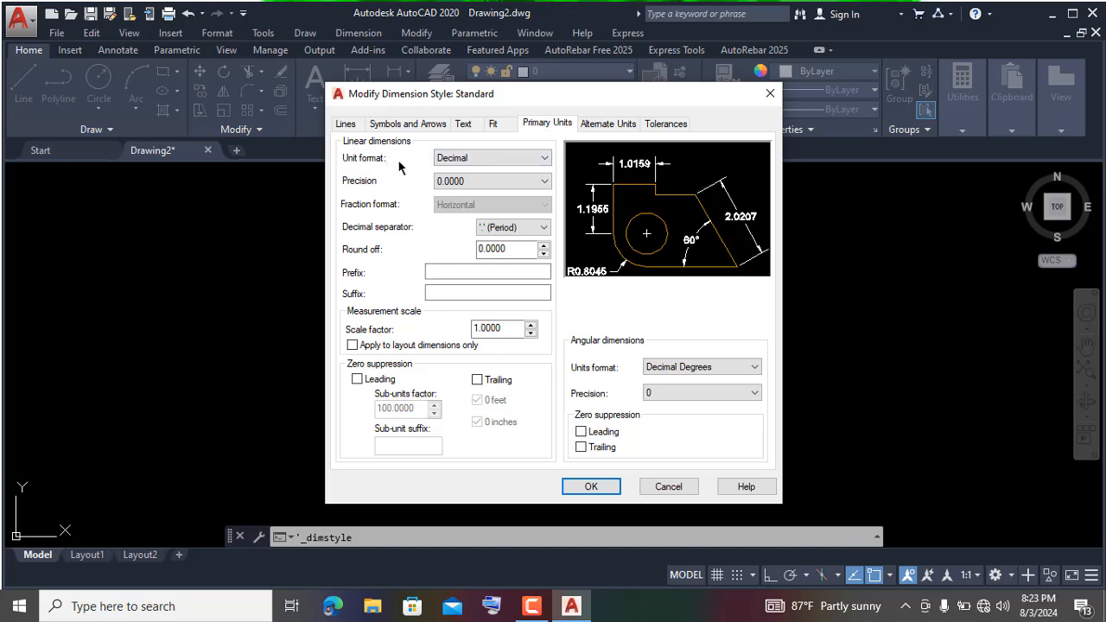
left_click(510, 157)
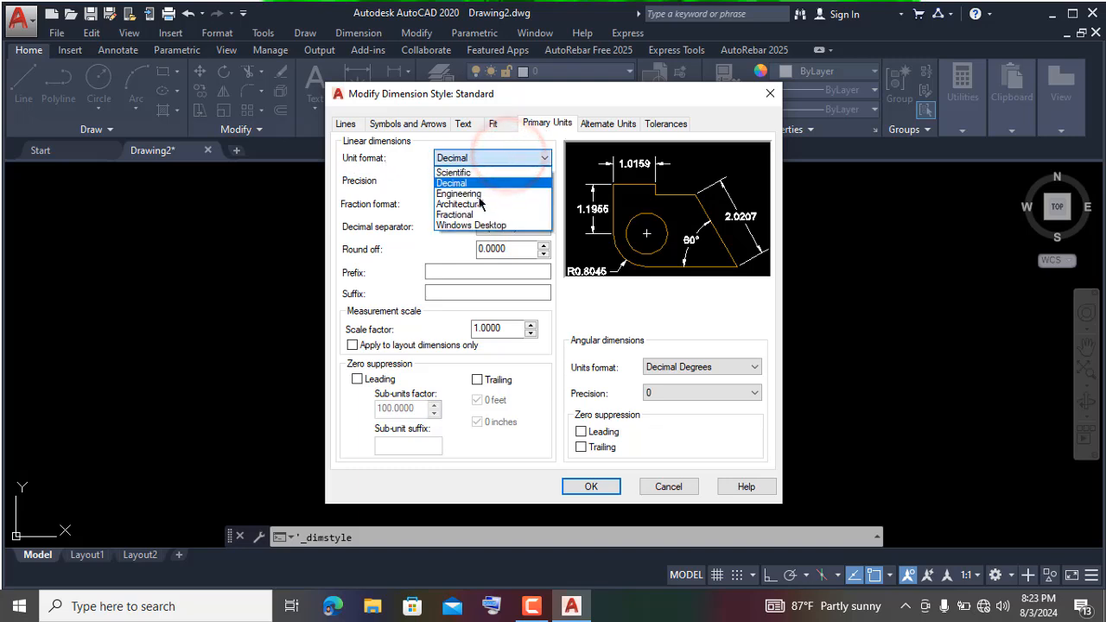
left_click(481, 204)
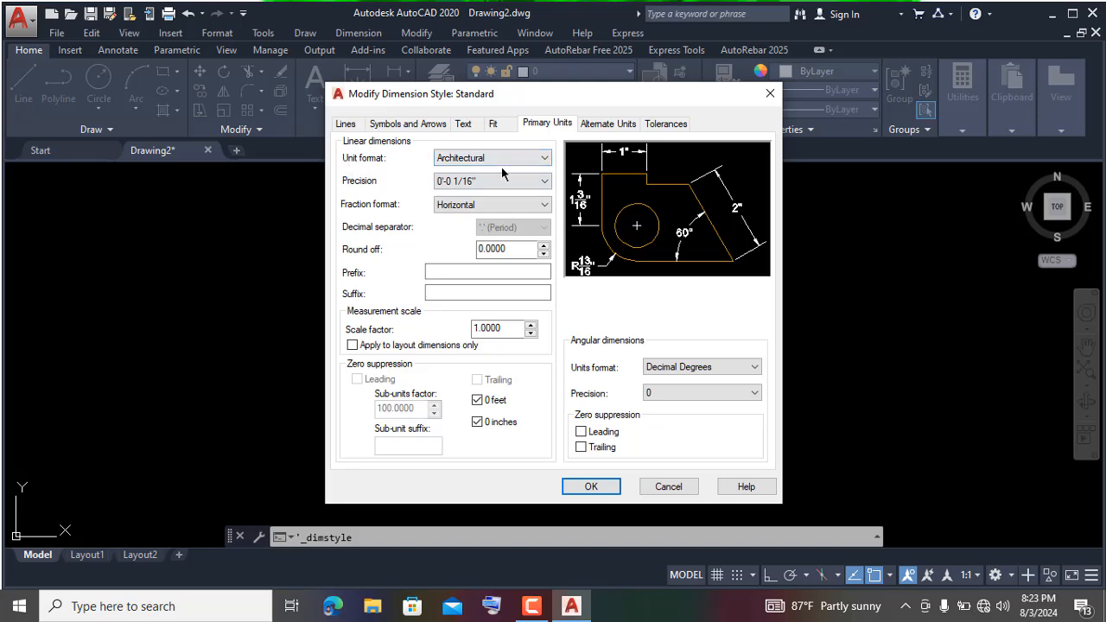
left_click(448, 183)
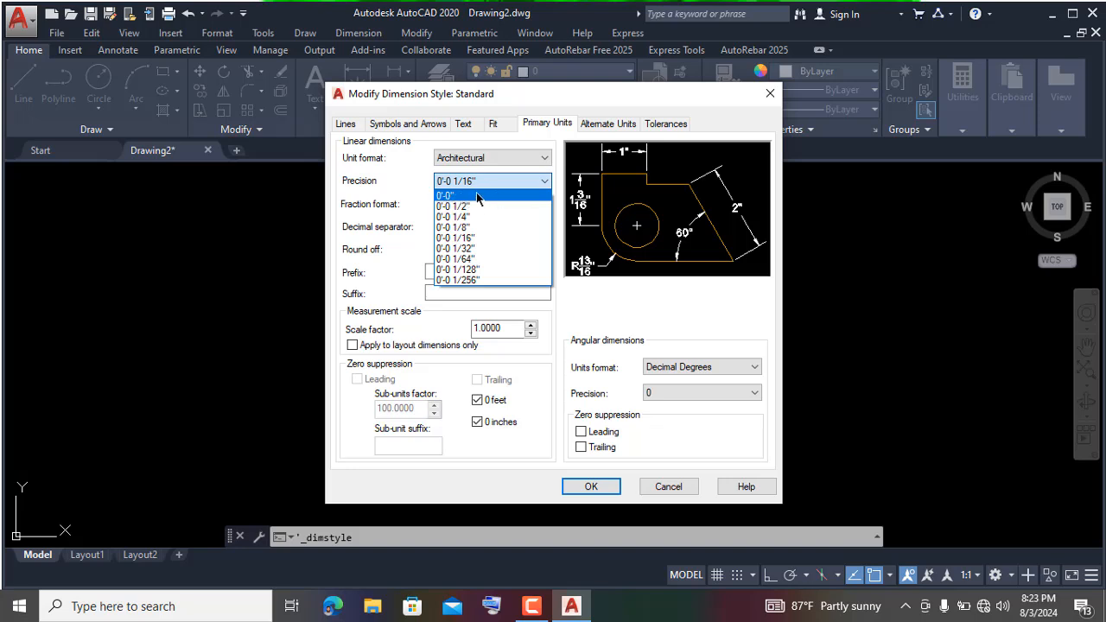
left_click(465, 208)
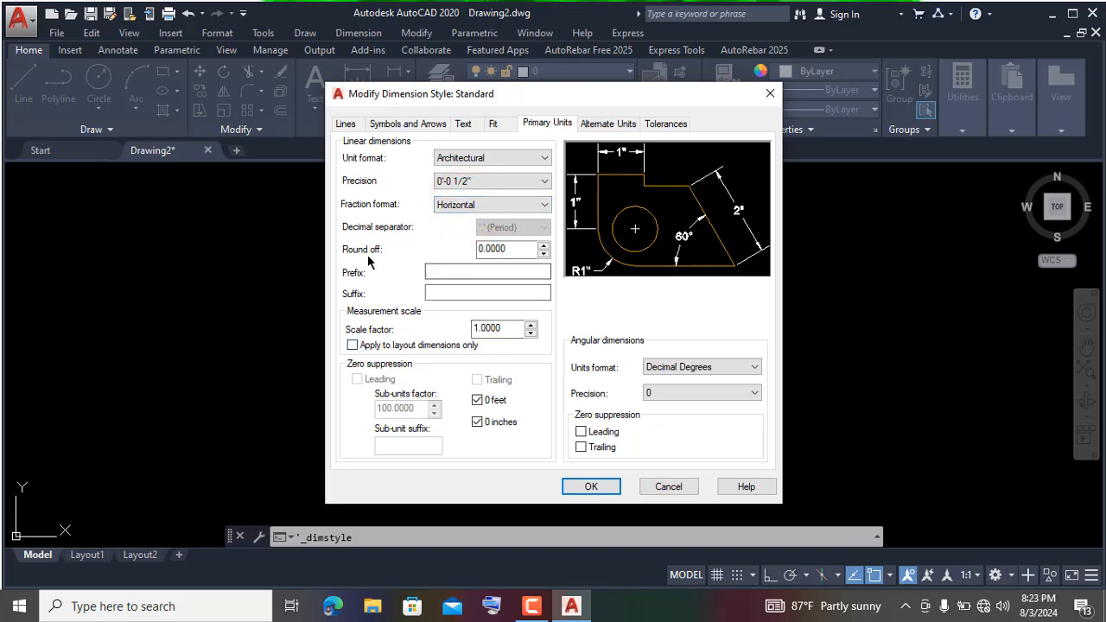
Set the Standard dimension style's text height to 8 and make the style current
left_click(463, 123)
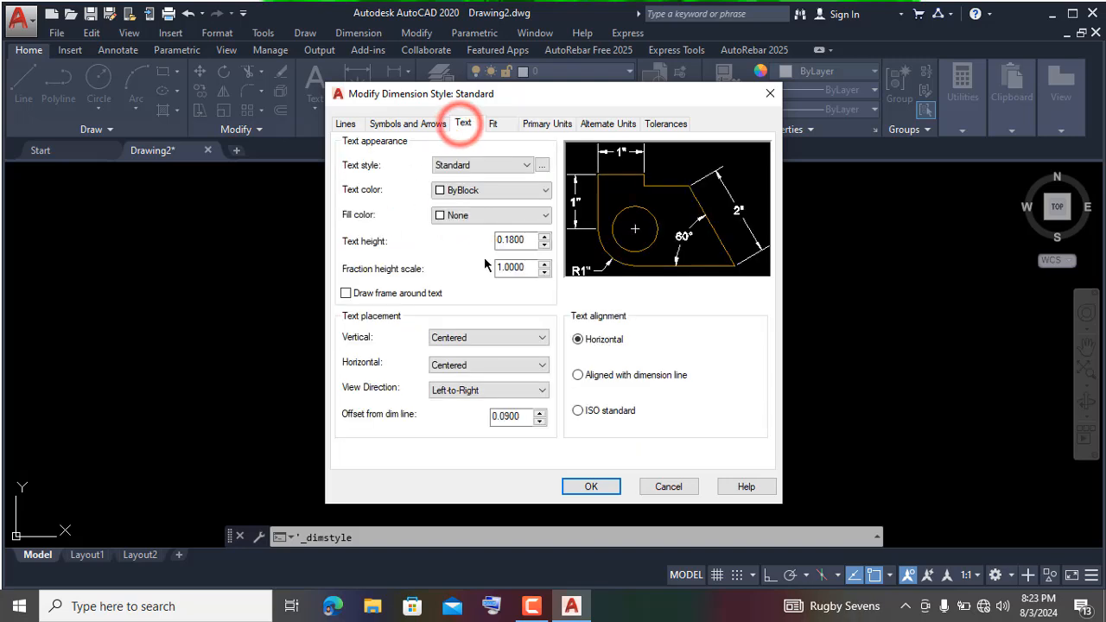
left_click_drag(528, 239, 476, 239)
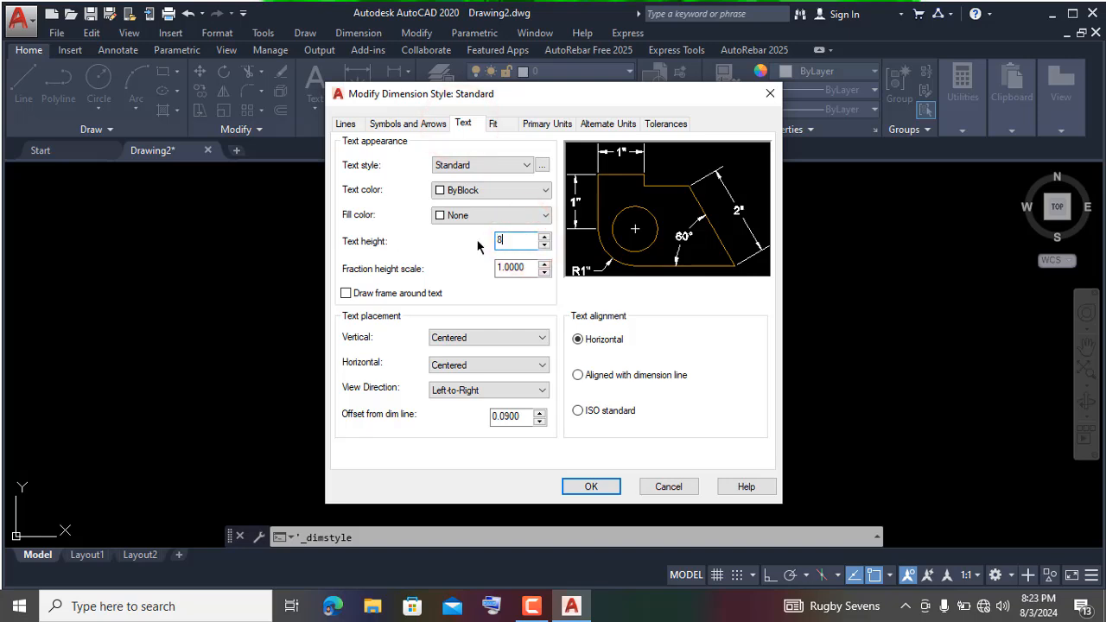
type("8")
left_click(579, 486)
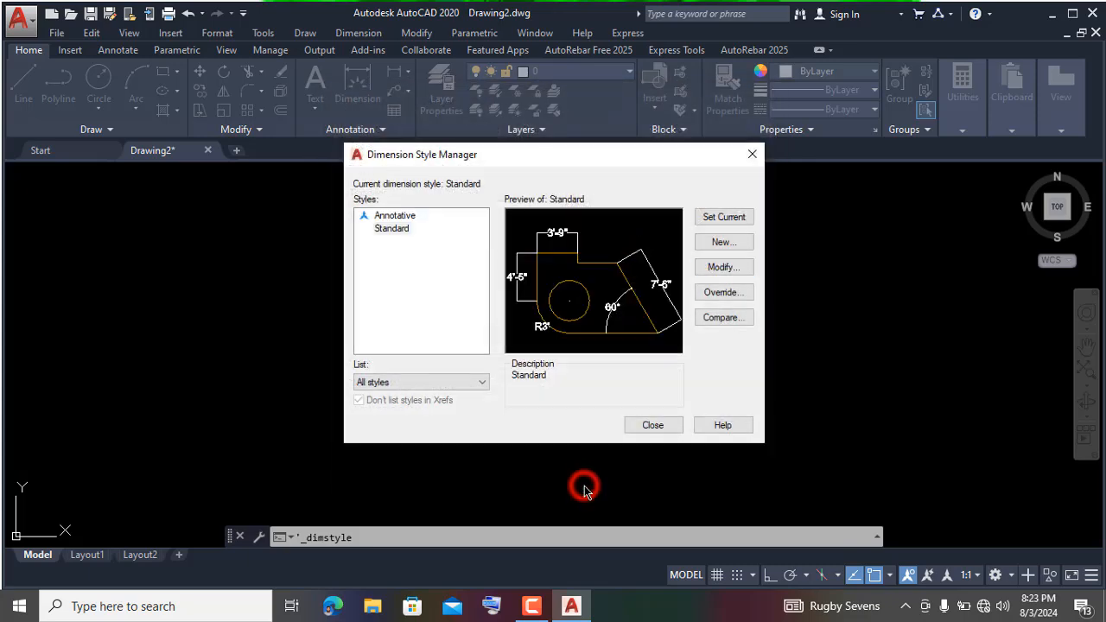
left_click(724, 217)
left_click(652, 425)
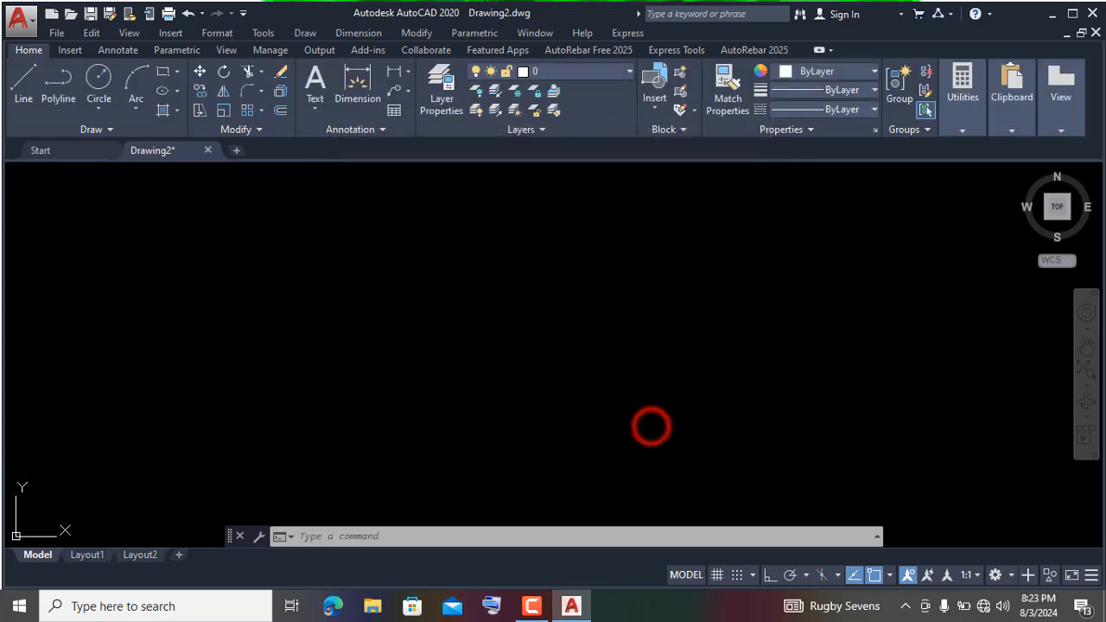
Set the Standard text style's height to 8 with the Arial font, apply it and make the style current
left_click(210, 33)
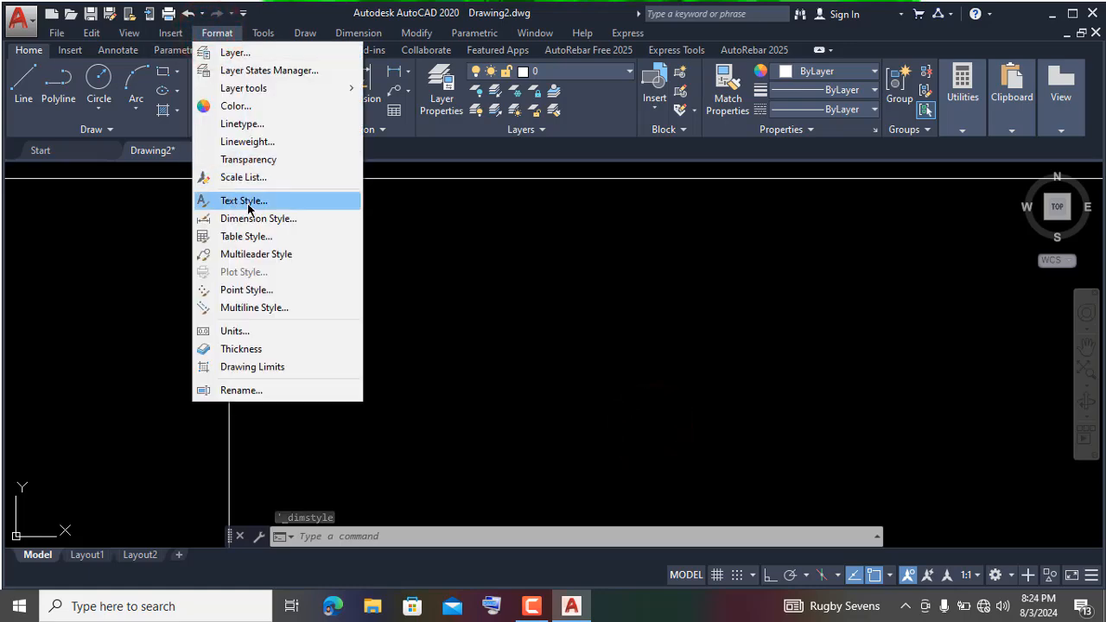
left_click(246, 201)
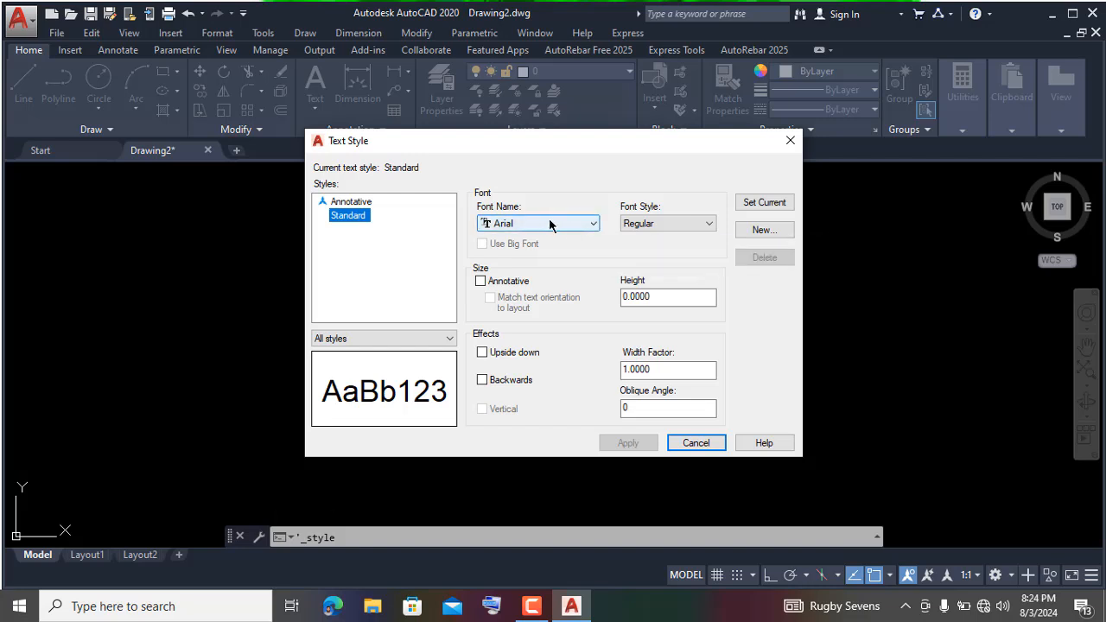
left_click(549, 223)
left_click(549, 219)
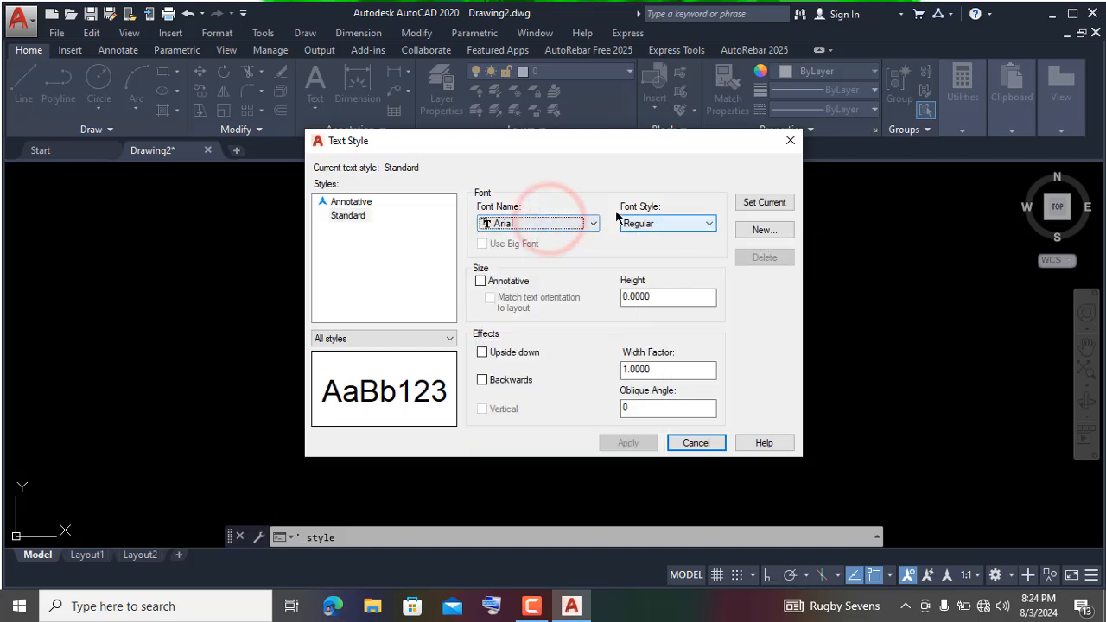
left_click(687, 296)
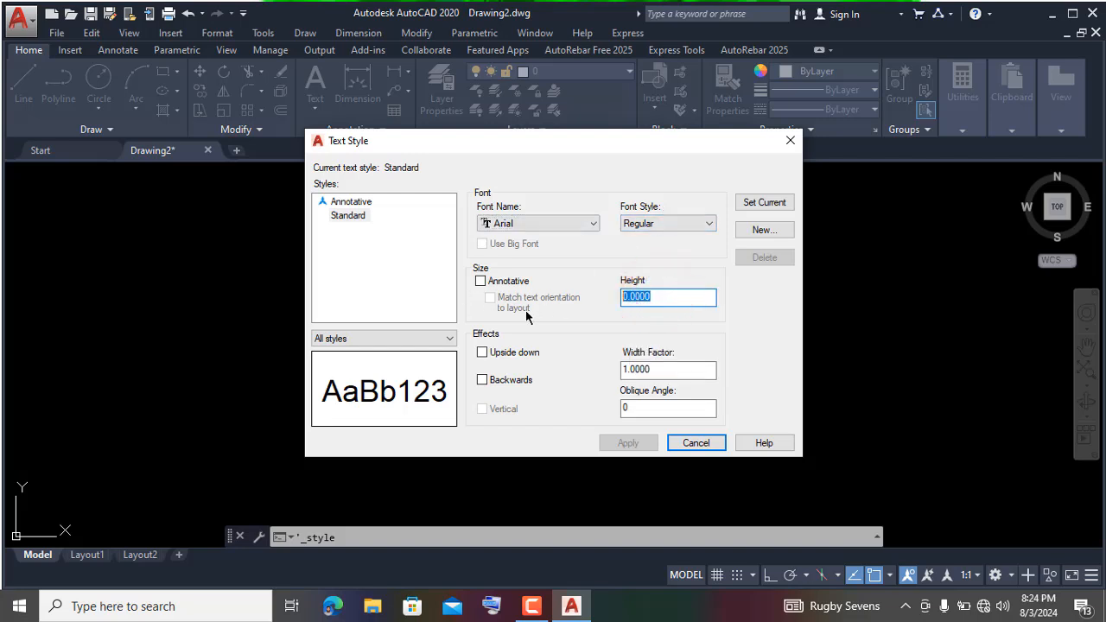
type("8")
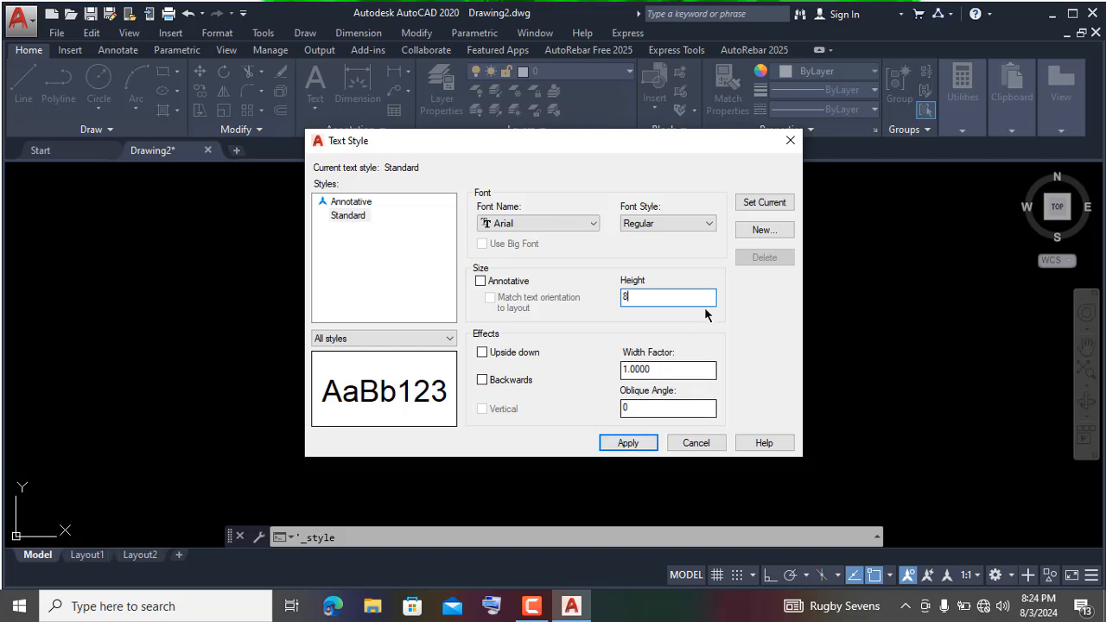
left_click(625, 444)
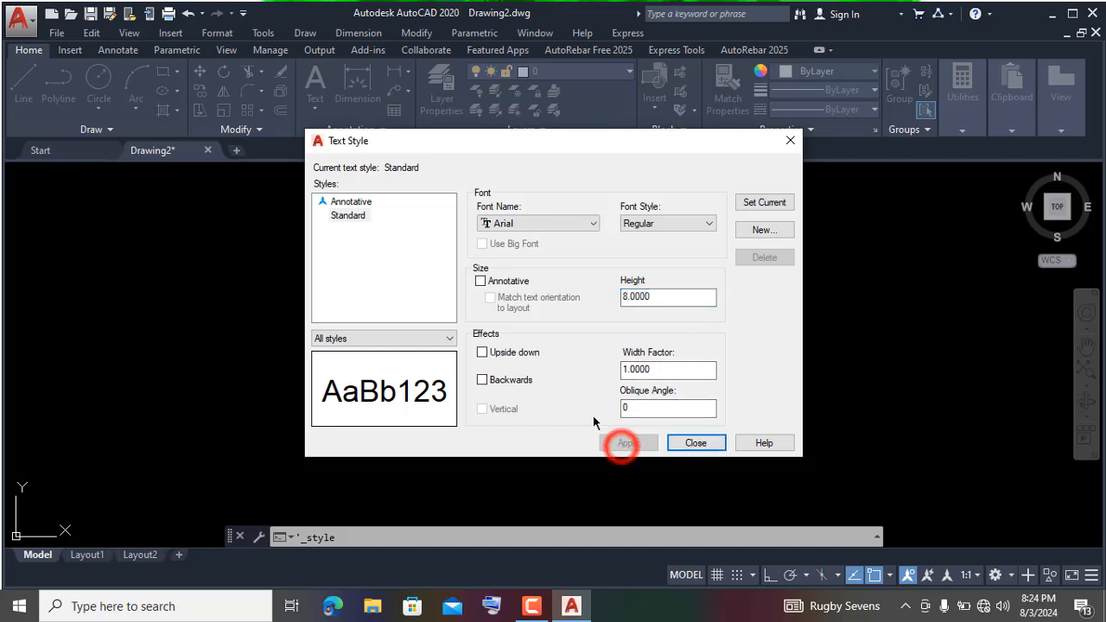
left_click(756, 204)
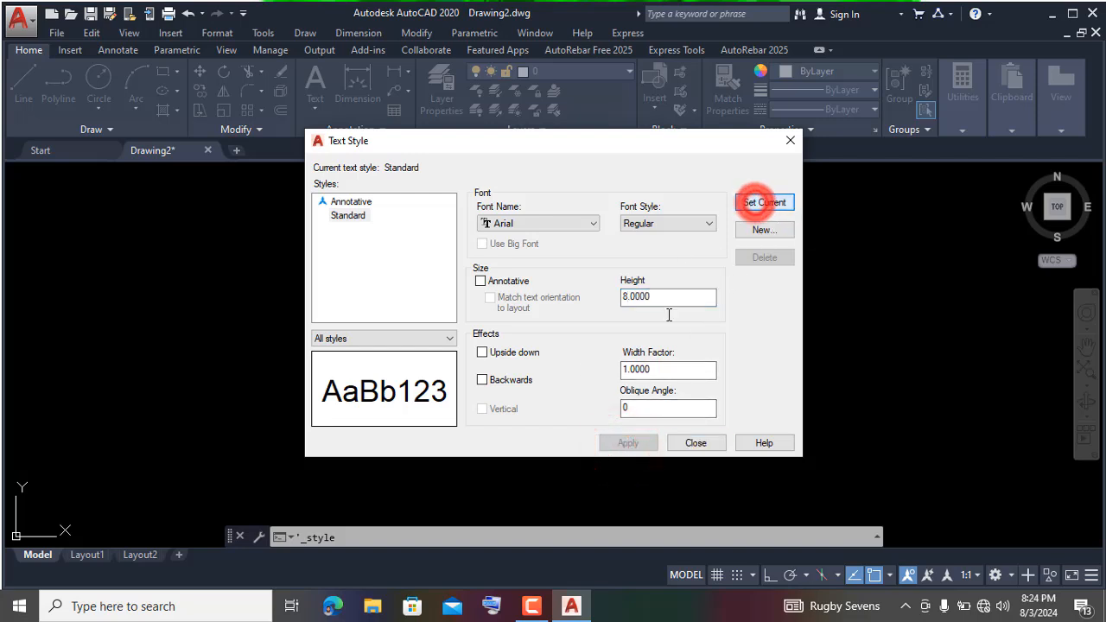
left_click(696, 444)
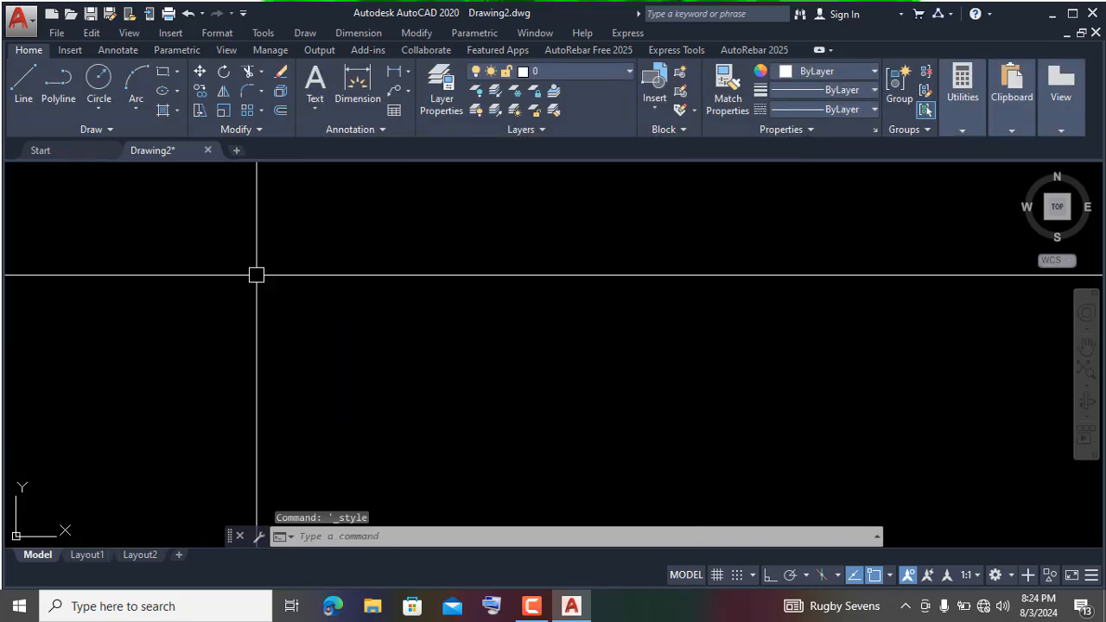
Set the drawing units' length type to Architectural with a precision of 0'-0 1/2"
left_click(218, 33)
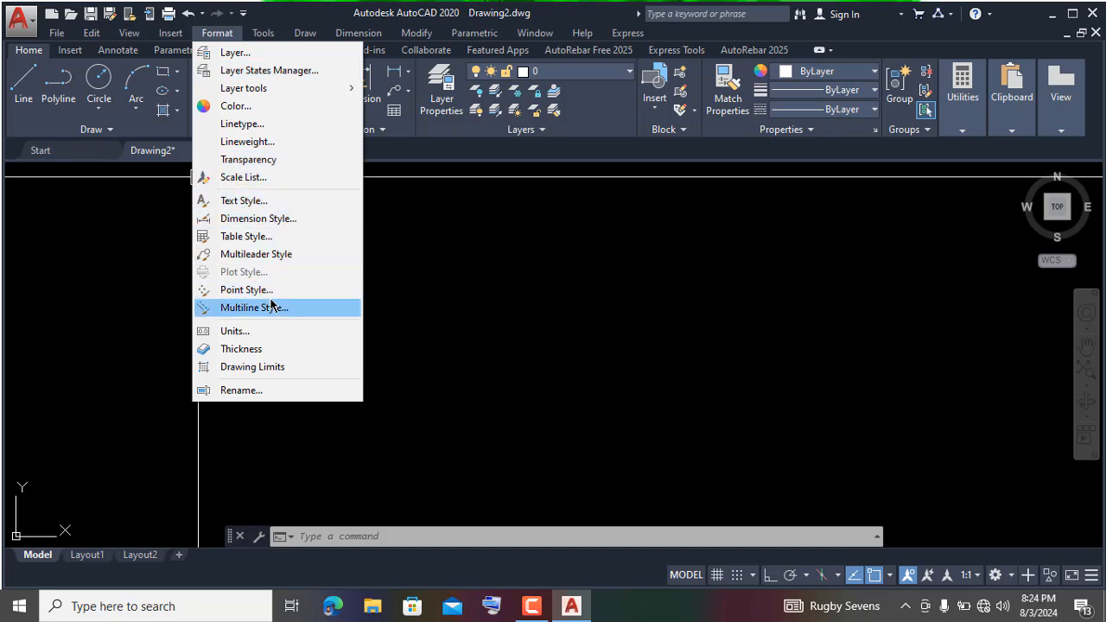
left_click(256, 332)
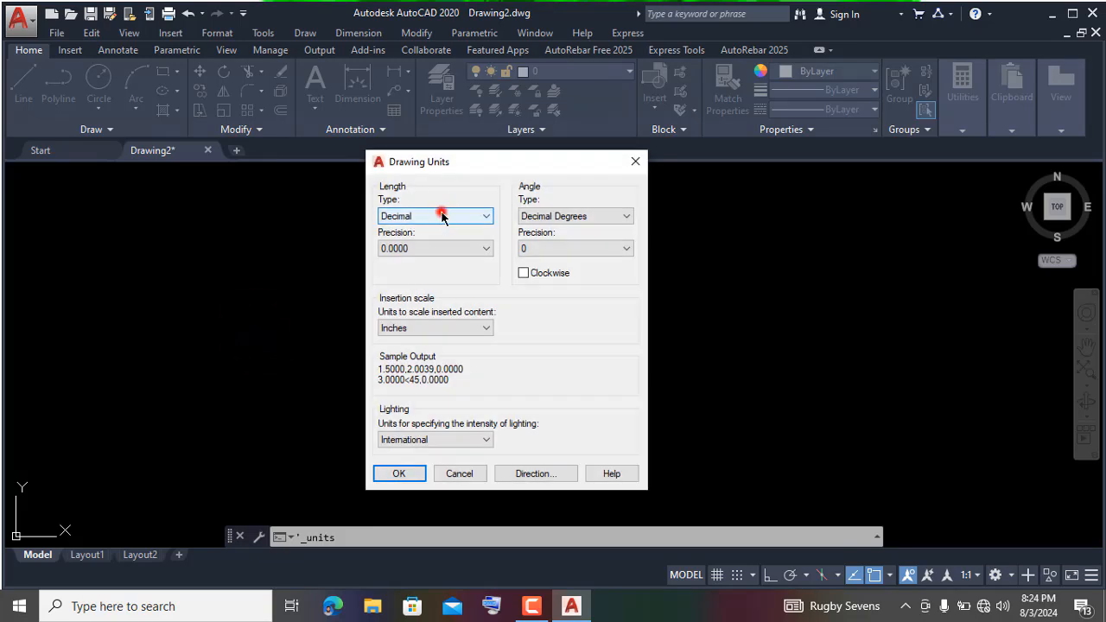
left_click(441, 216)
left_click(422, 226)
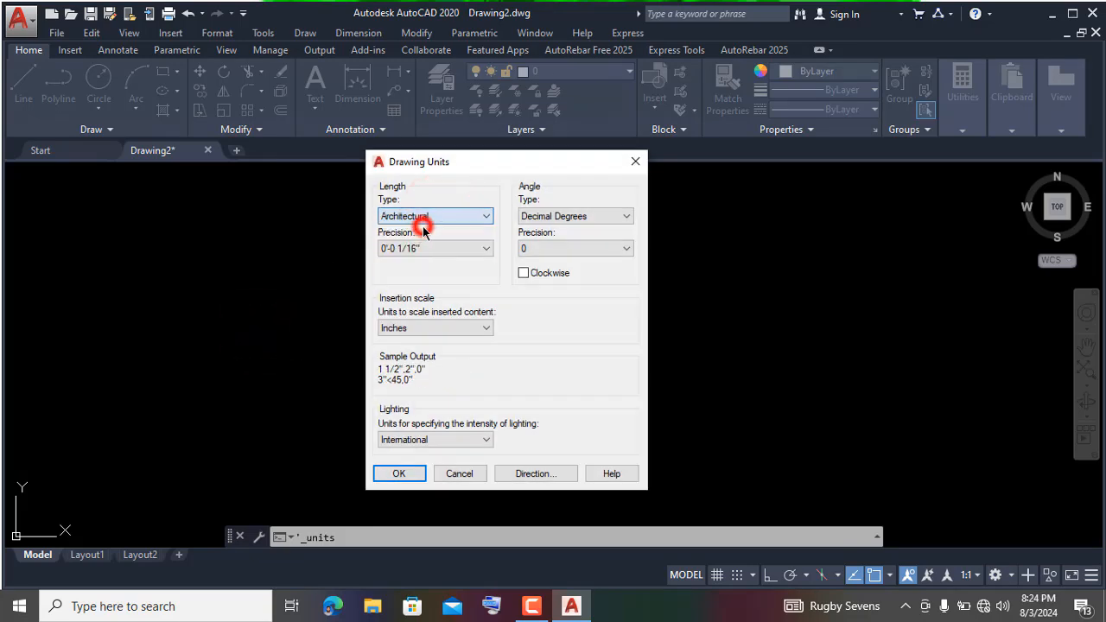
left_click(431, 247)
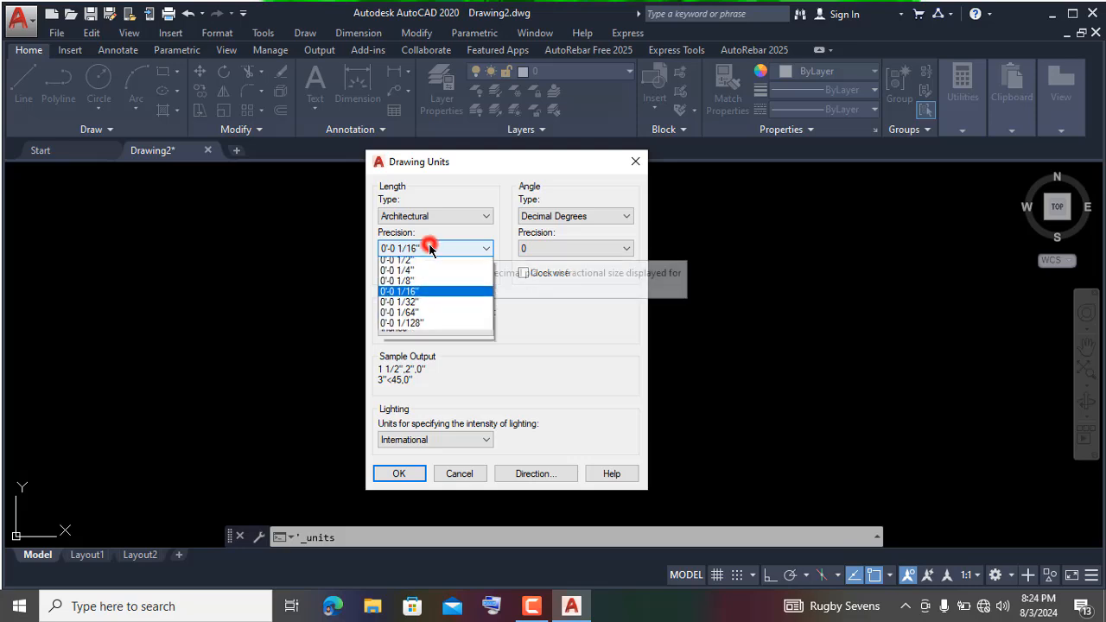
left_click(419, 270)
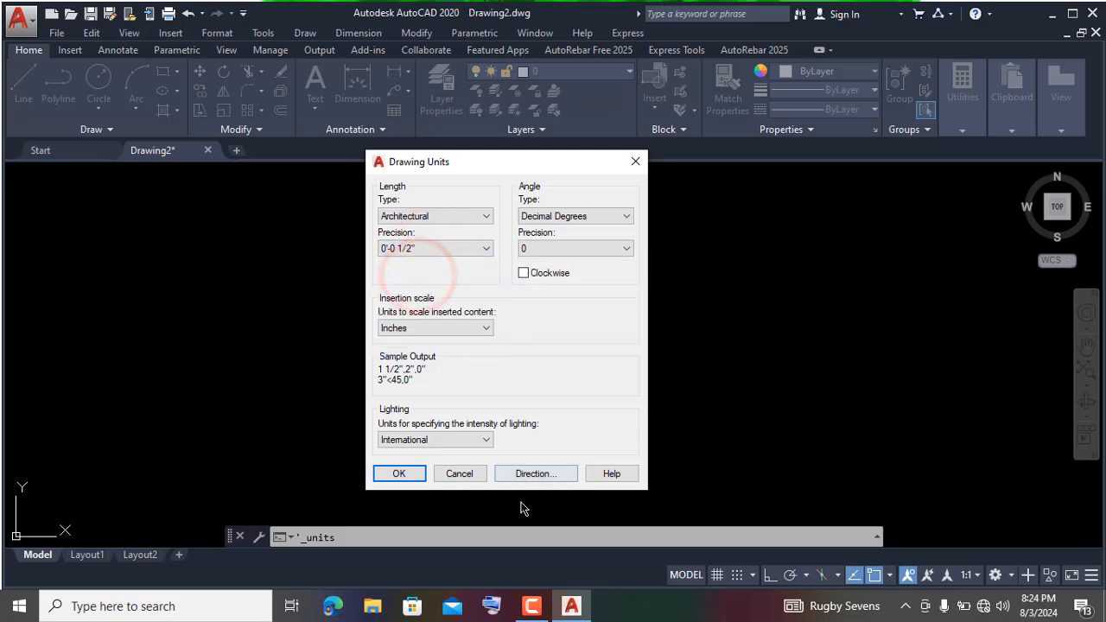
left_click(396, 475)
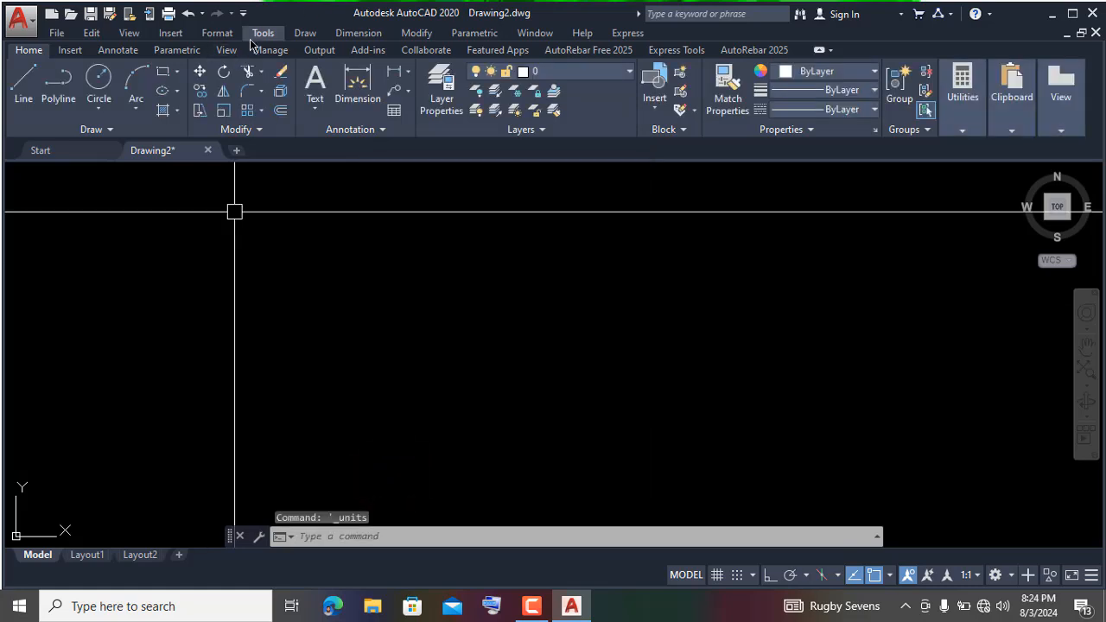
Try to reset the model space drawing limits, entering 500',500' for the lower left corner
left_click(217, 35)
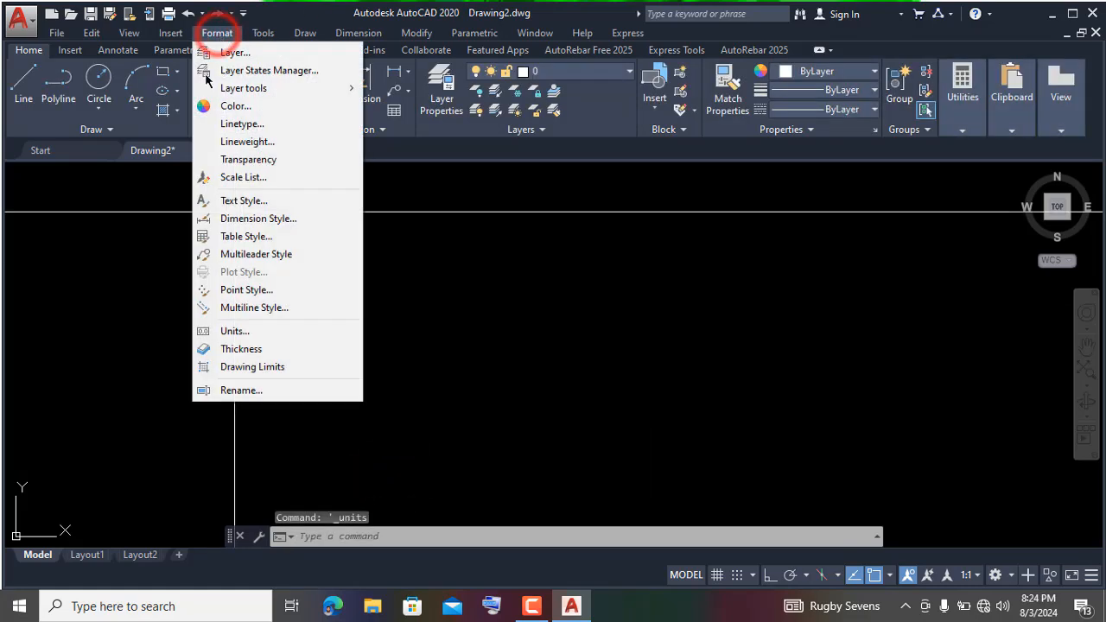
left_click(252, 367)
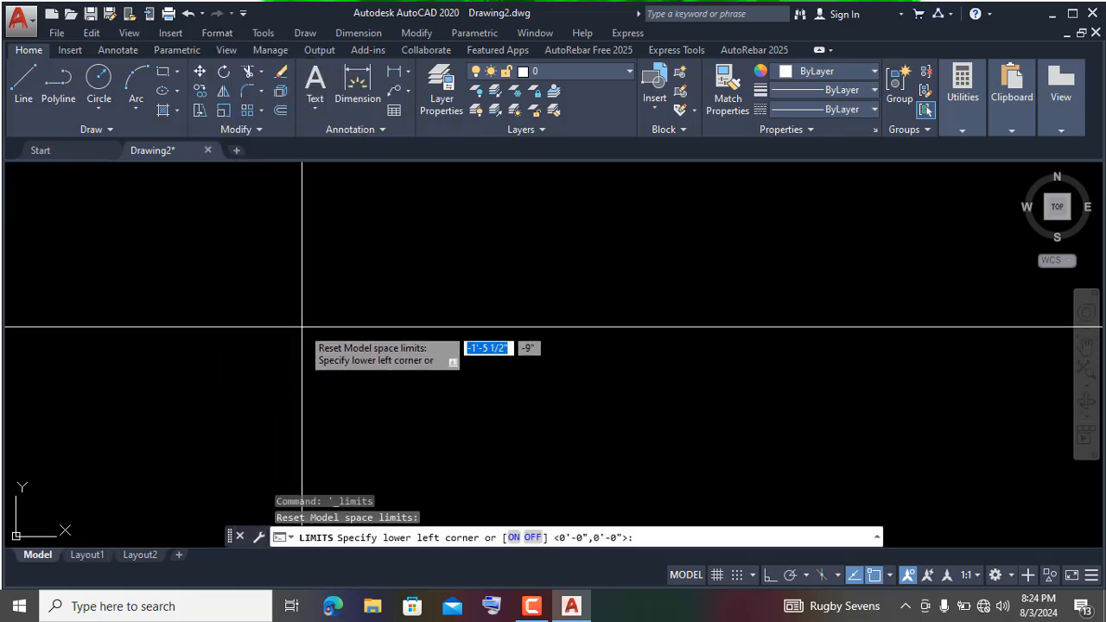
type("500")
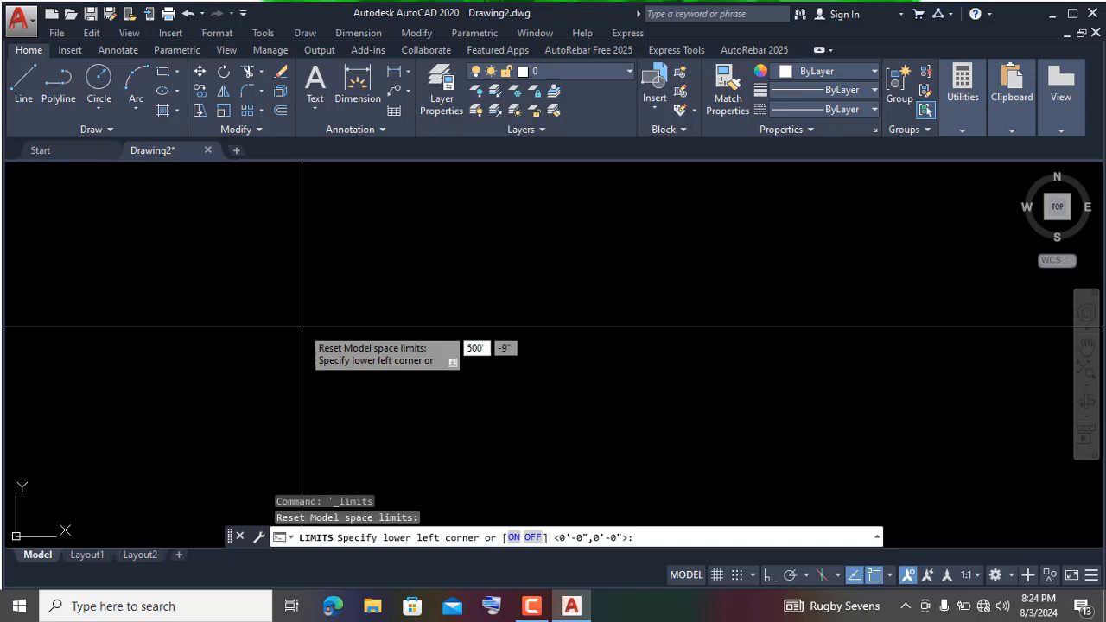
key("Tab")
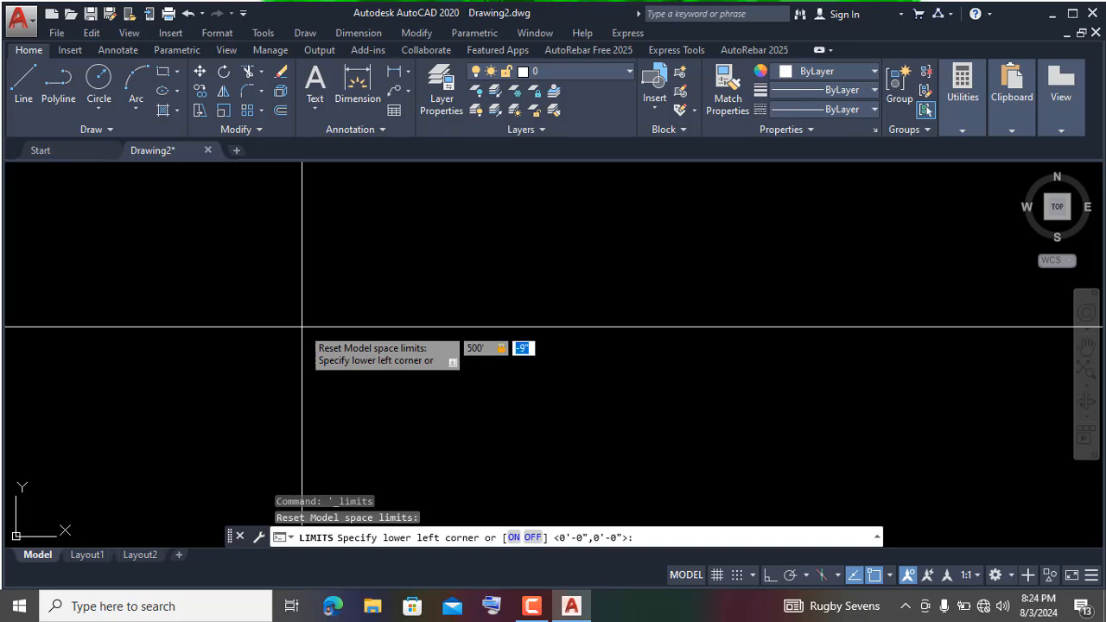
key("BackSpace")
type("500'")
key("Return")
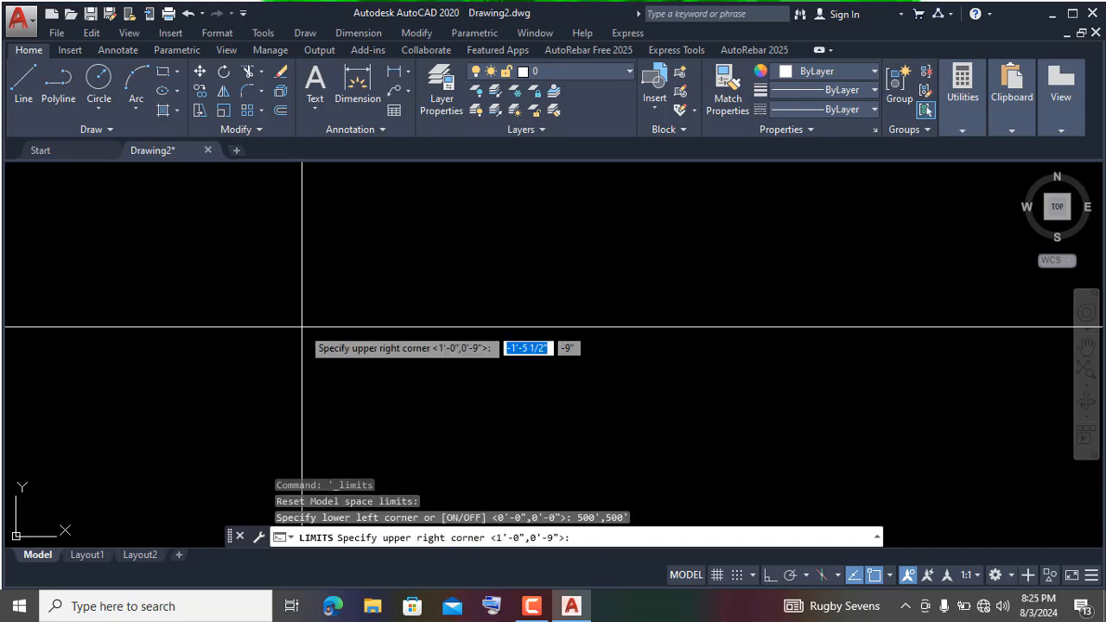
key("Escape")
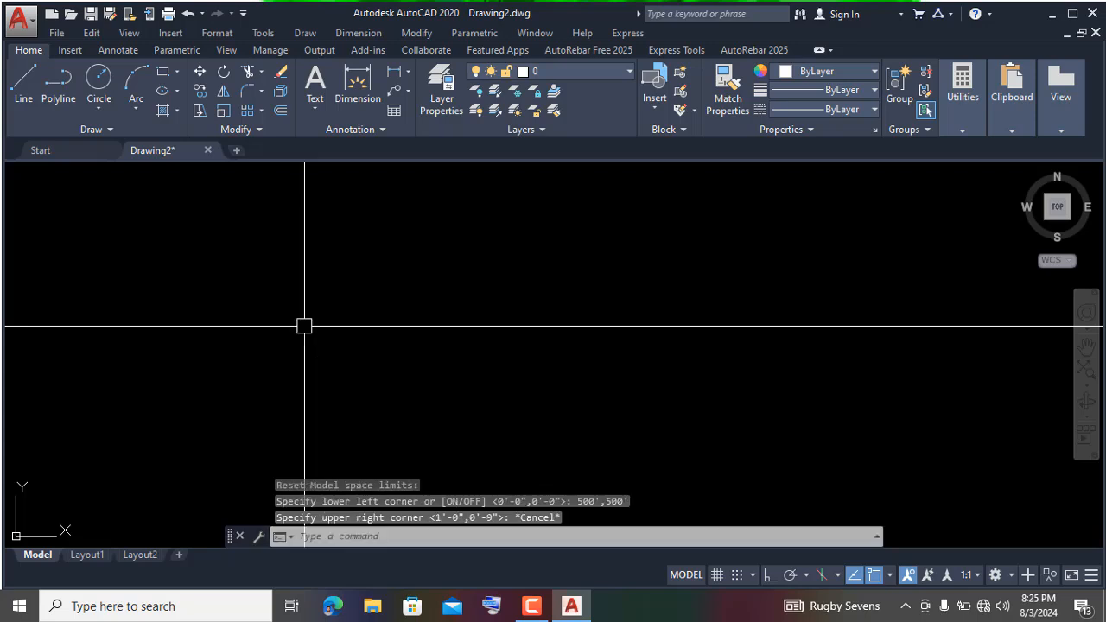
Zoom the drawing view with the All option
scroll(466, 264, "down", 3)
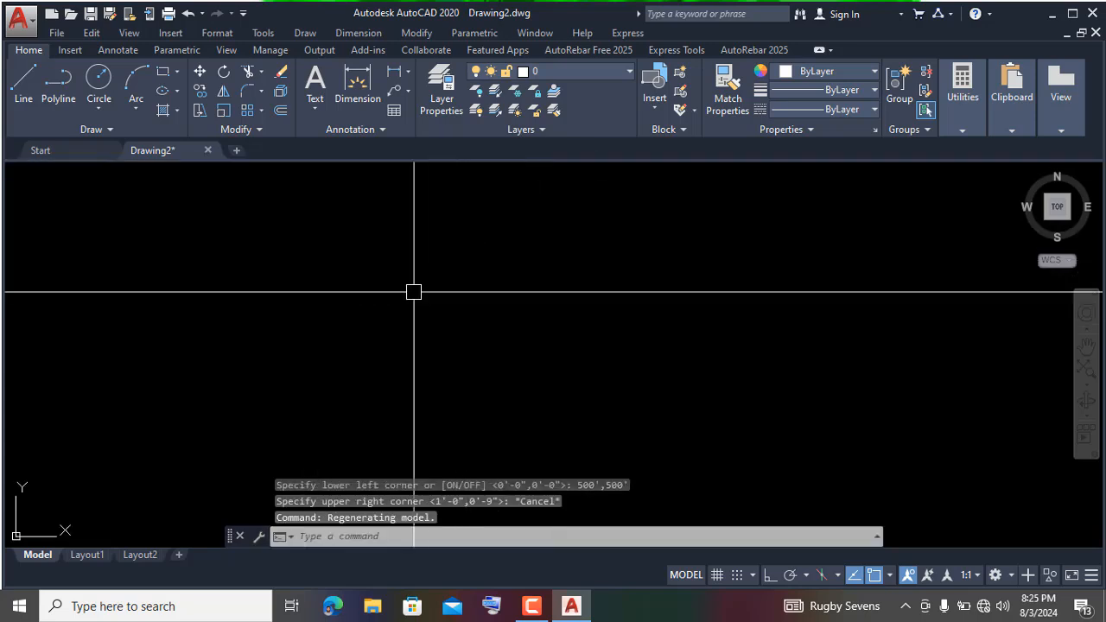
type("z")
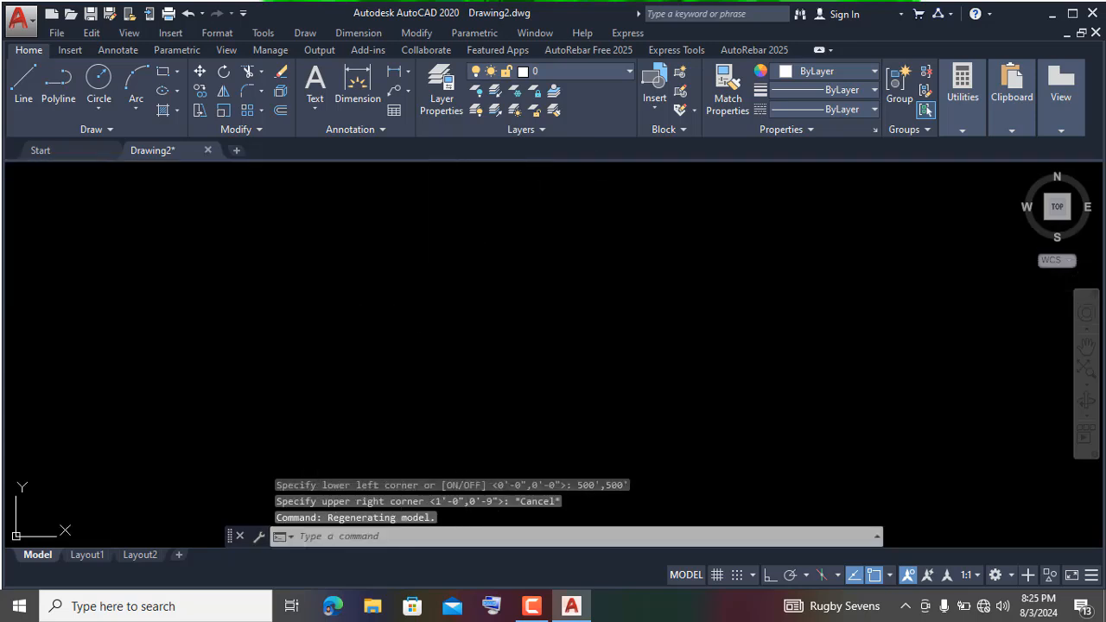
key("Return")
type("a")
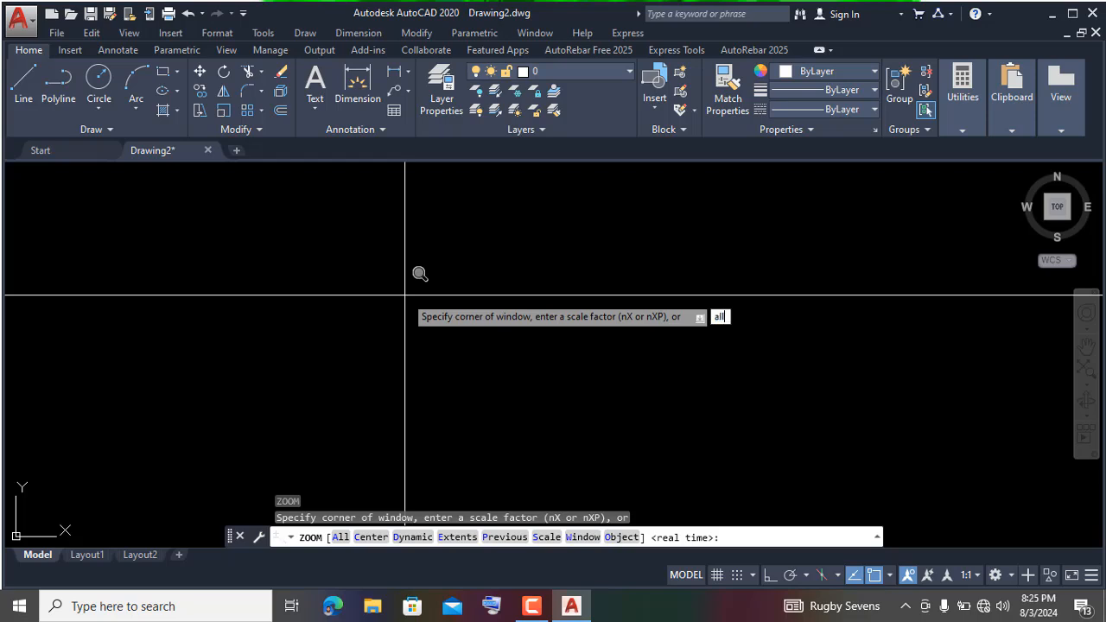
type("ll")
key("Return")
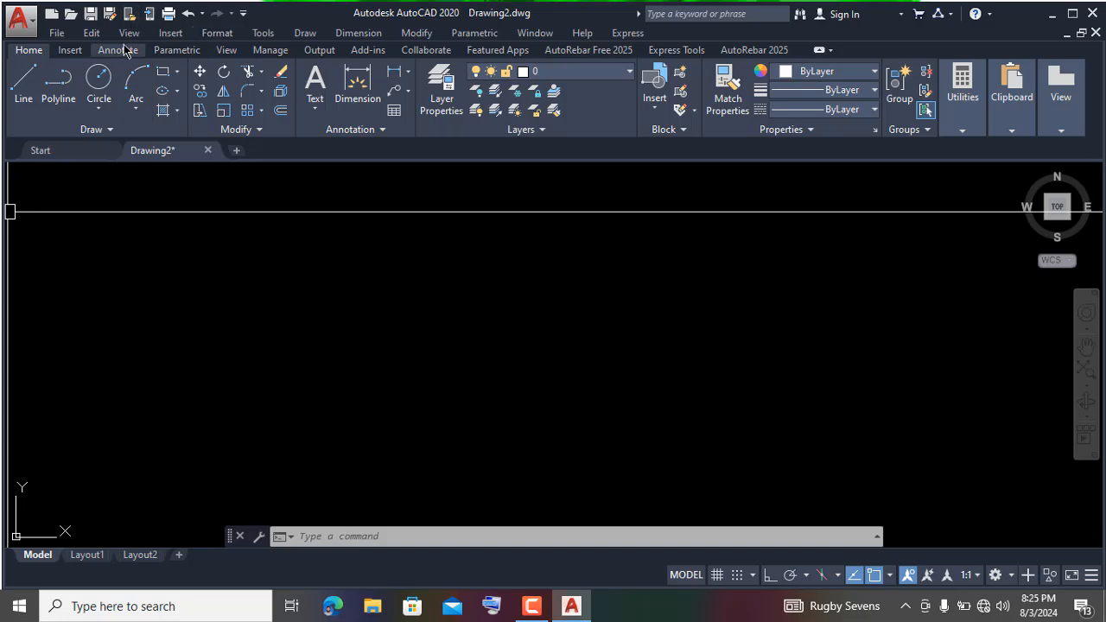
Attach the floor plan PDF whose file name ends in 02-2 as an underlay at 0,0,0 with scale 1.0 and rotation 0
left_click(69, 50)
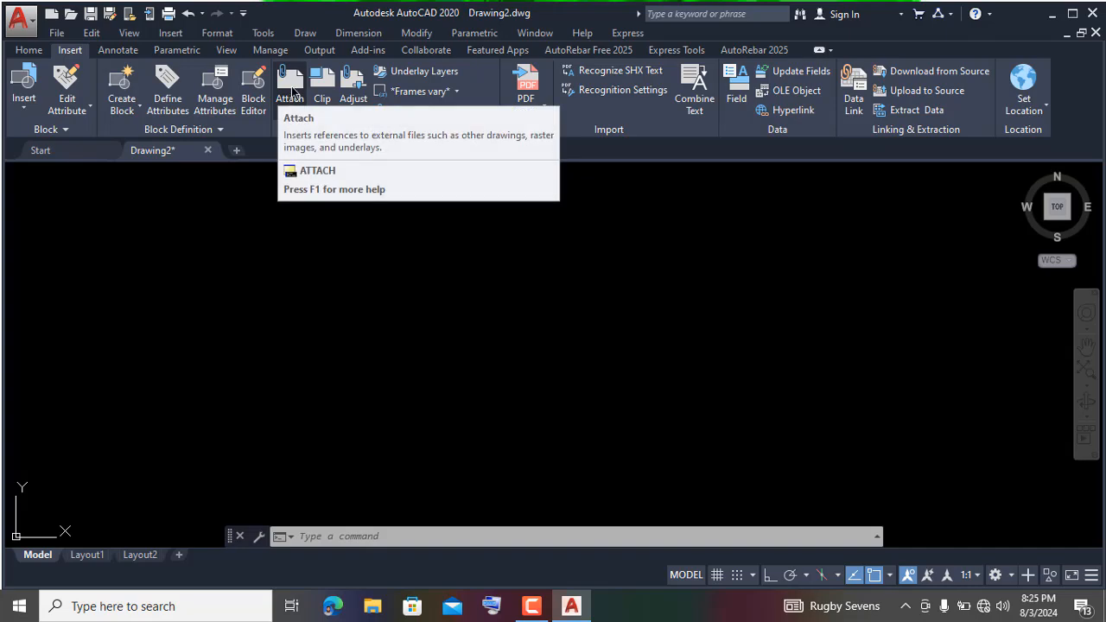
left_click(287, 94)
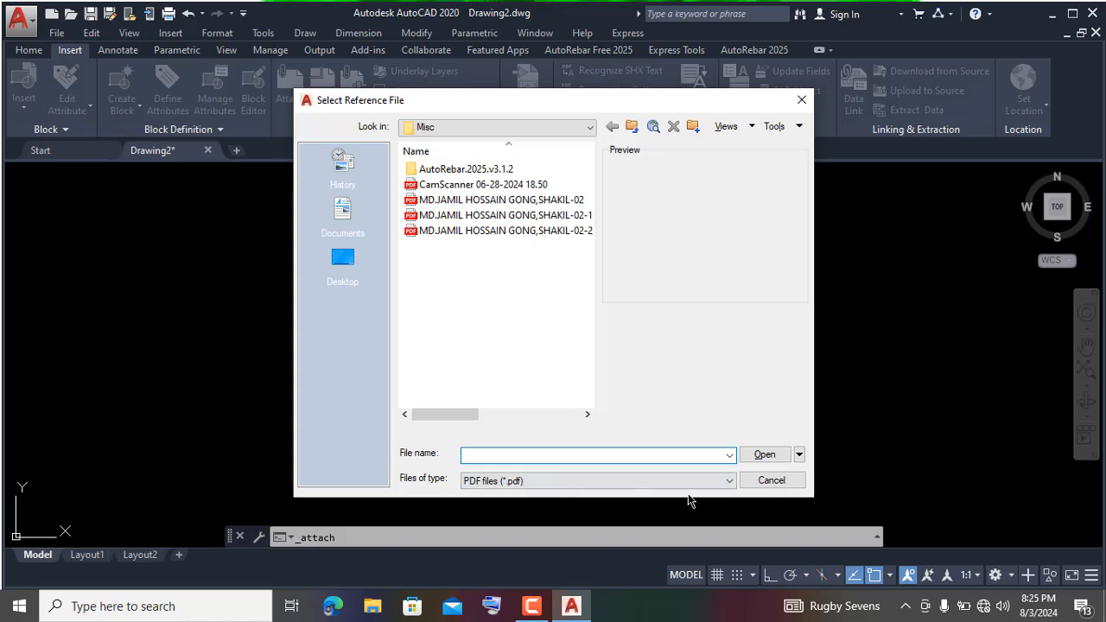
left_click(712, 482)
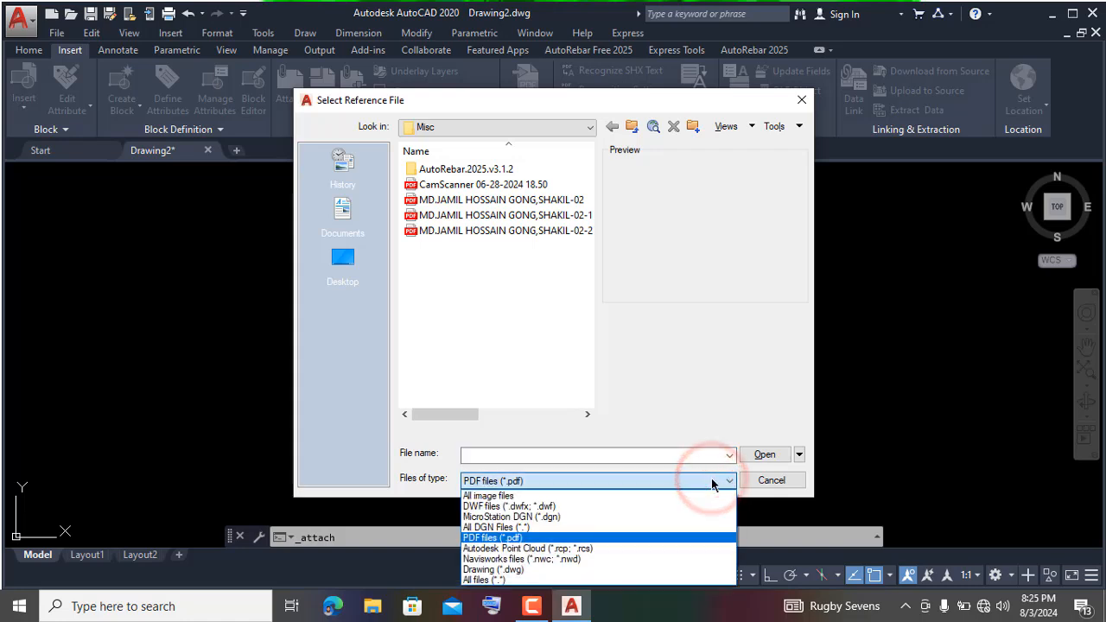
left_click(712, 481)
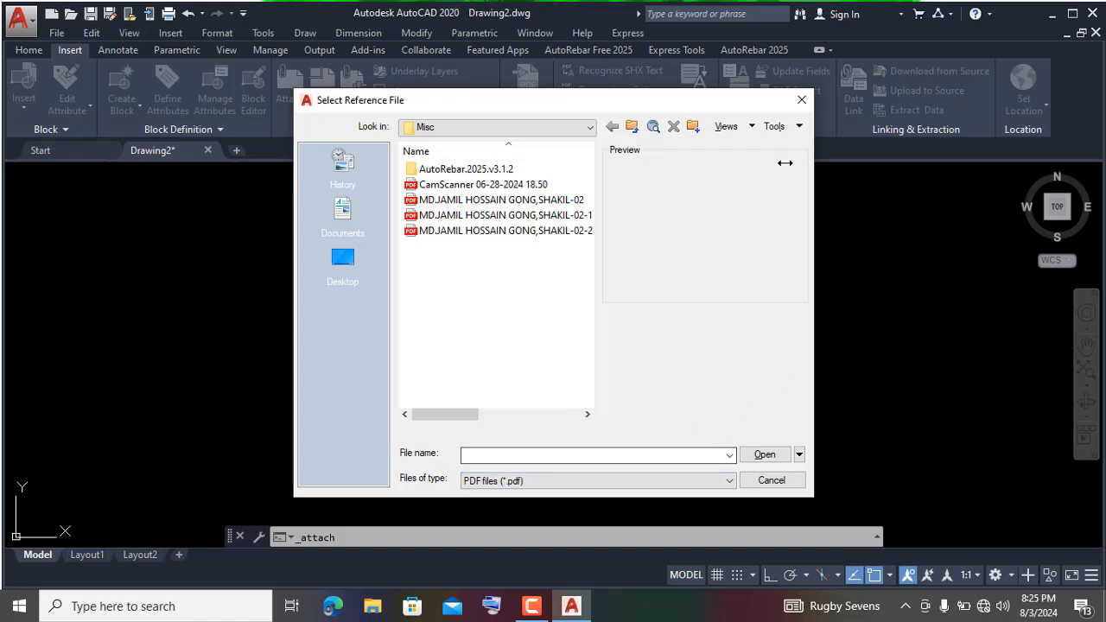
left_click(450, 233)
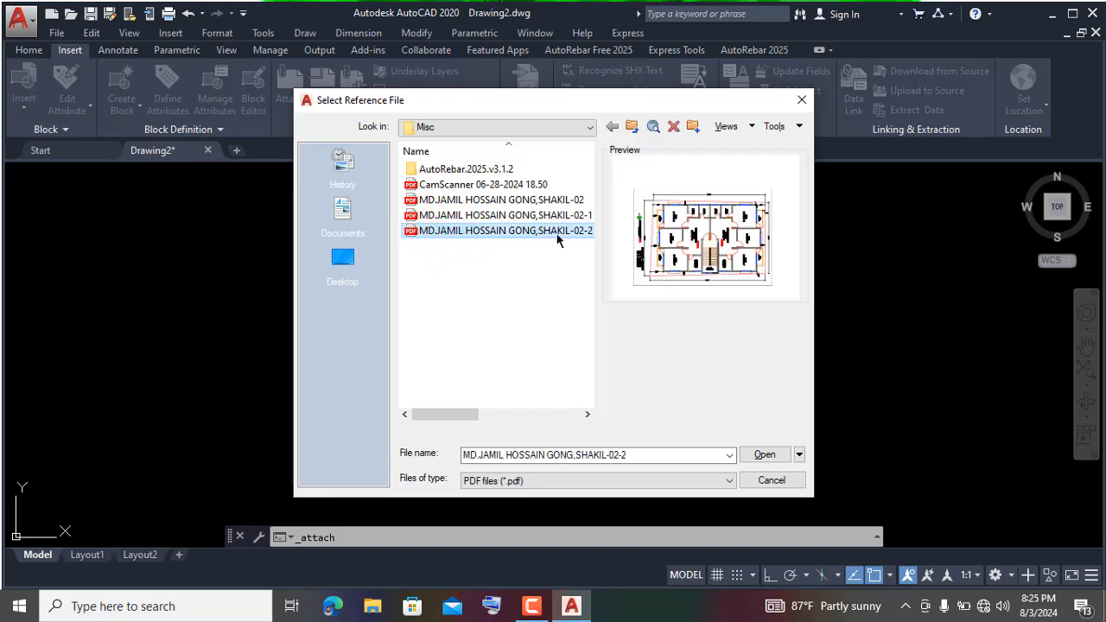
left_click(765, 456)
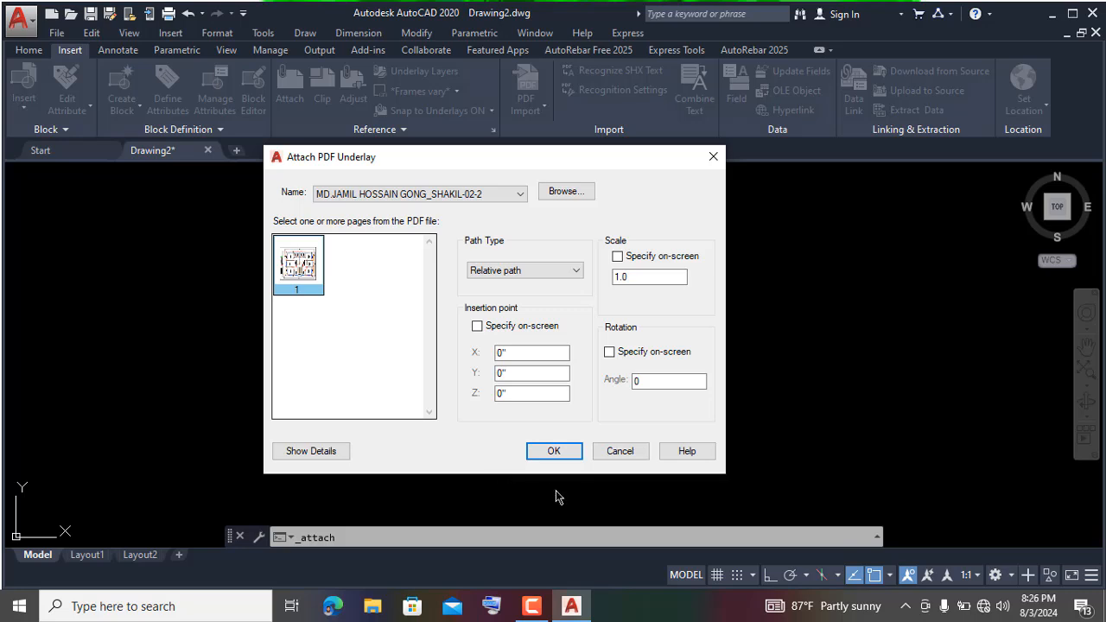
left_click(552, 451)
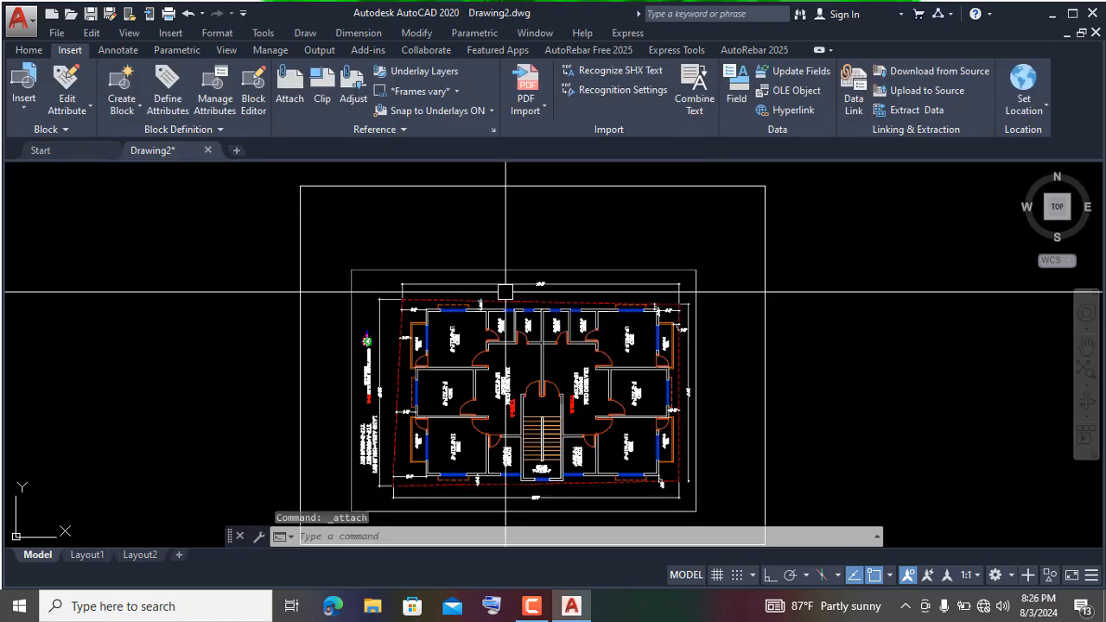
Import the PDF underlay's whole framed area as objects, picking two opposite frame corners and choosing Unload for the underlay
scroll(544, 262, "down", 3)
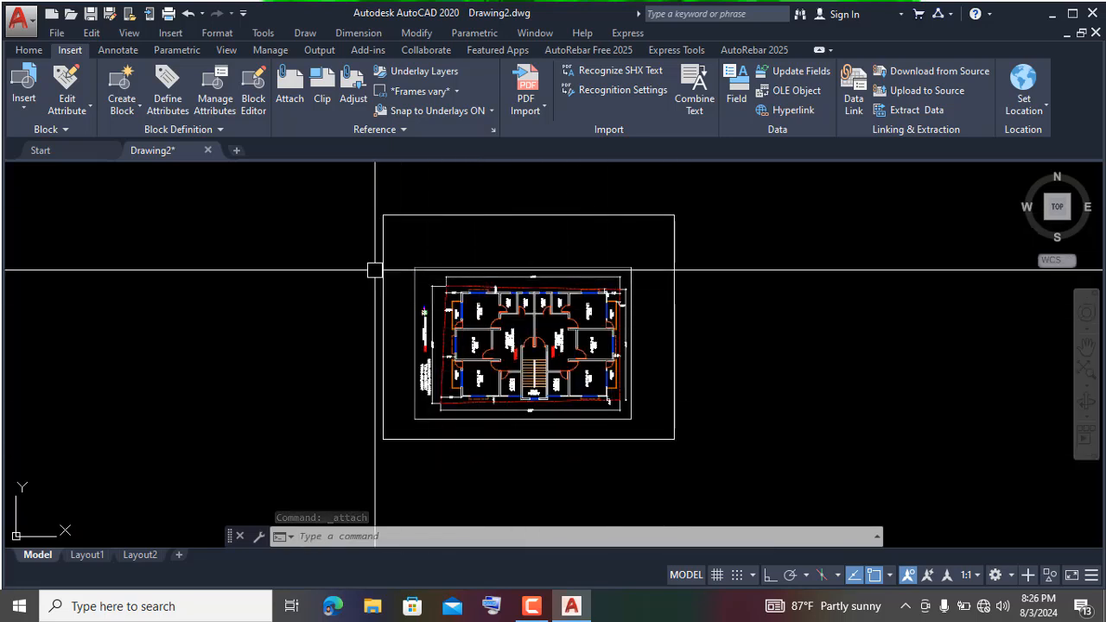
scroll(524, 275, "up", 2)
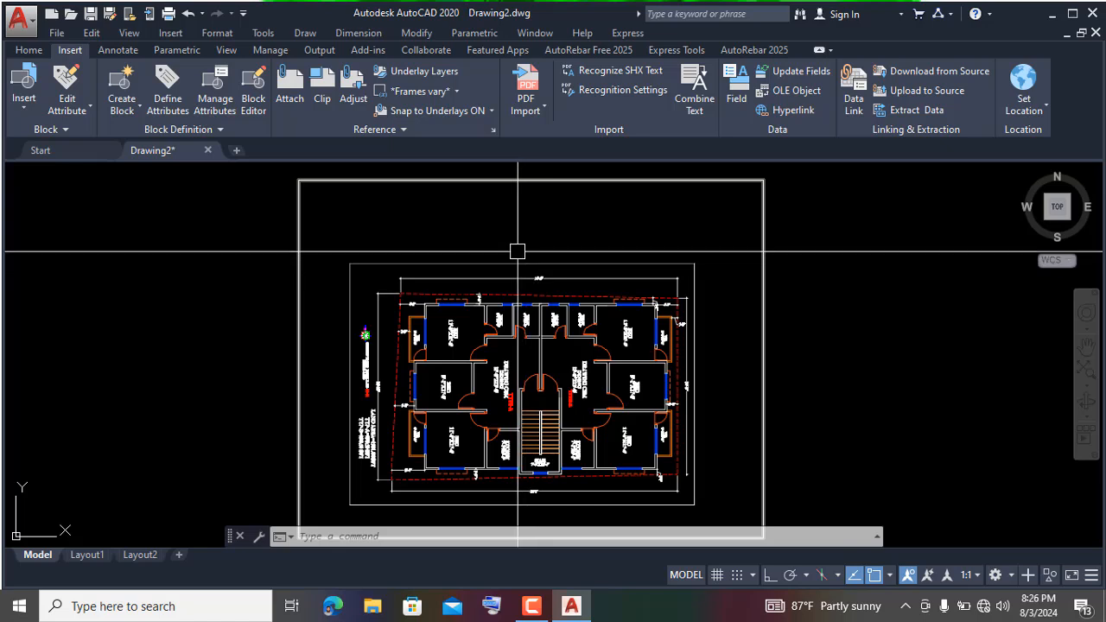
scroll(723, 244, "down", 2)
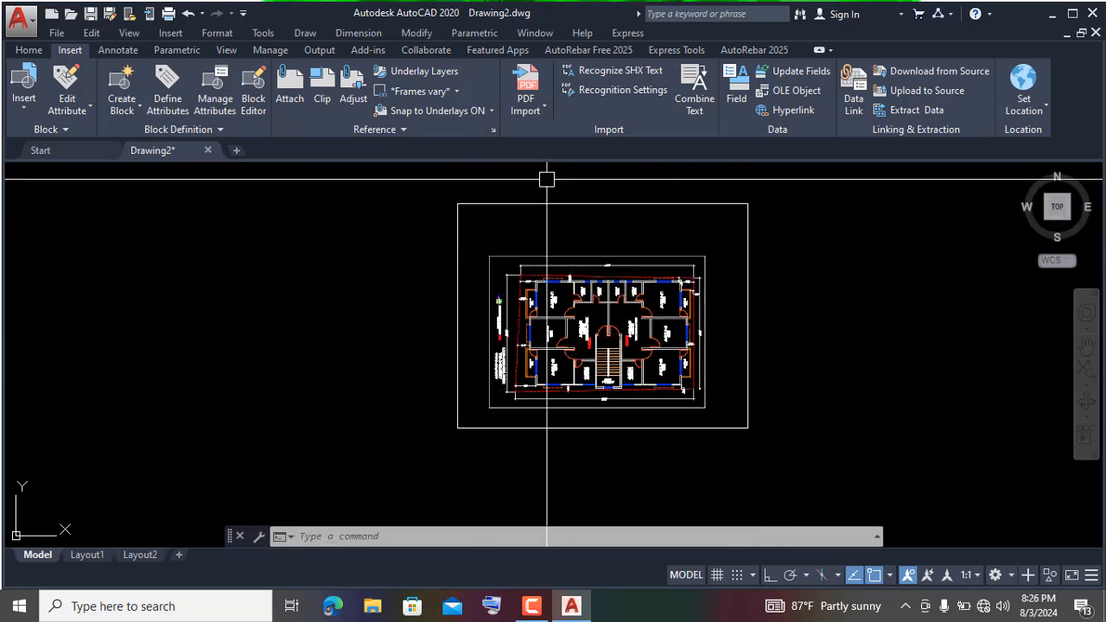
left_click(749, 210)
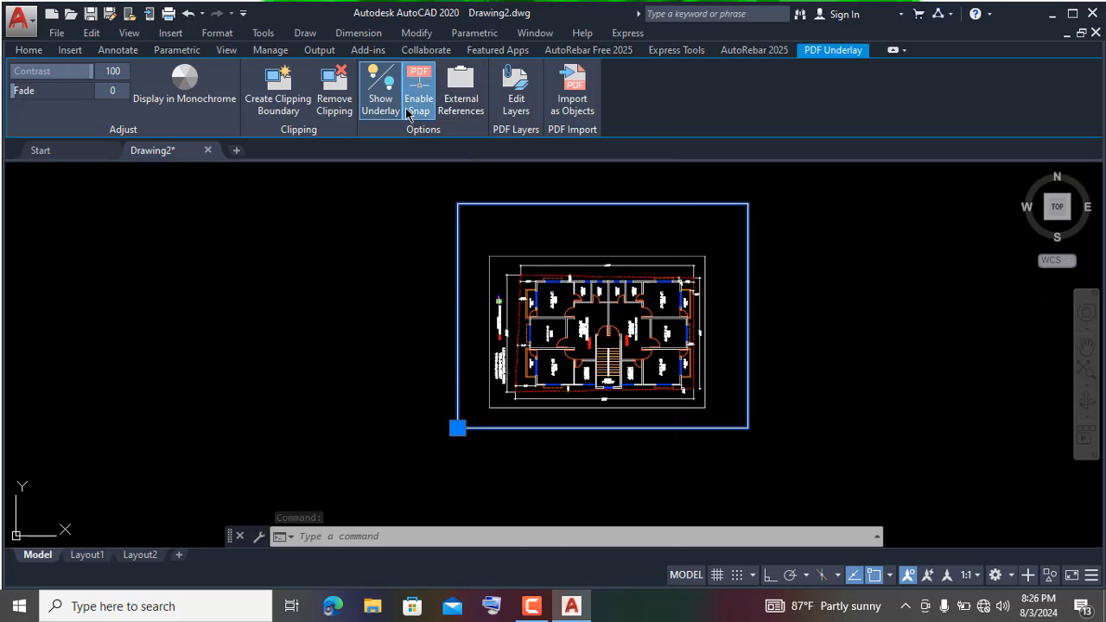
left_click(413, 107)
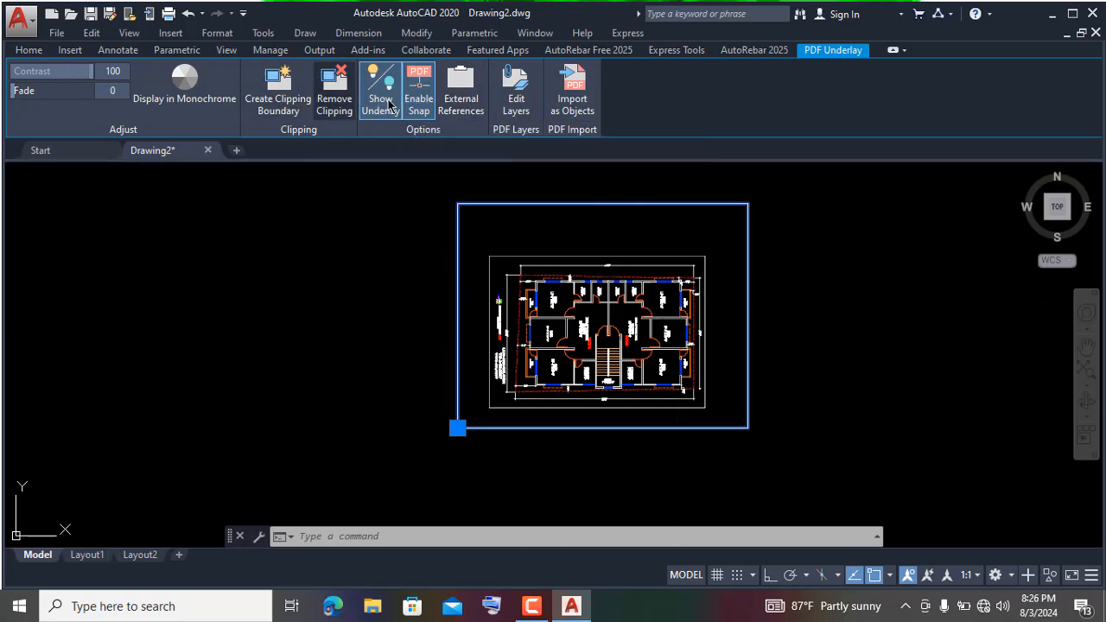
left_click(576, 101)
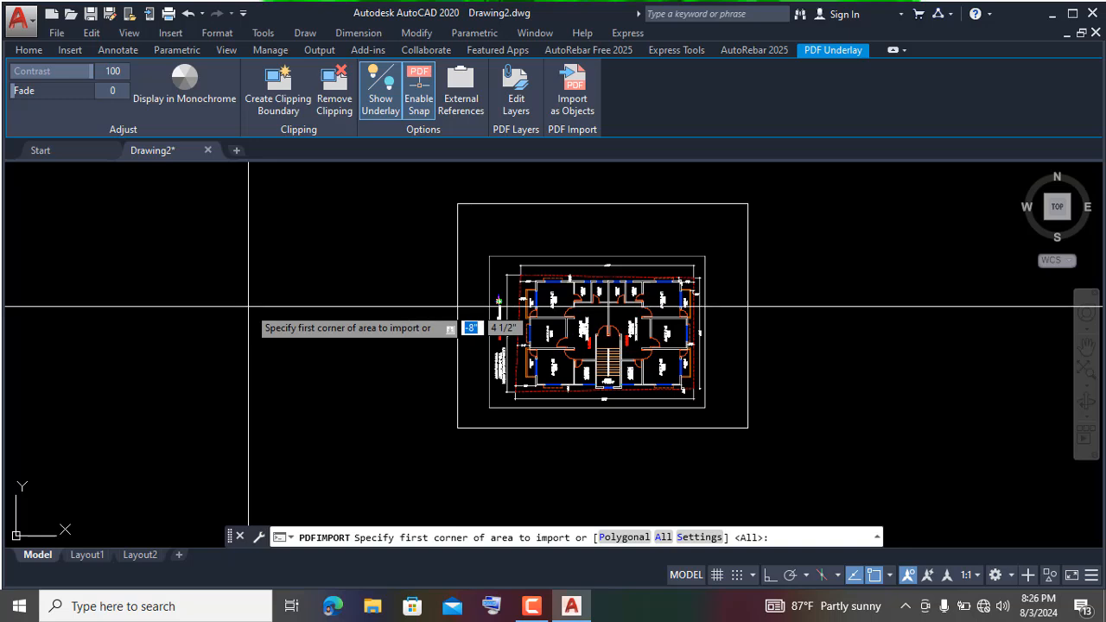
left_click(457, 204)
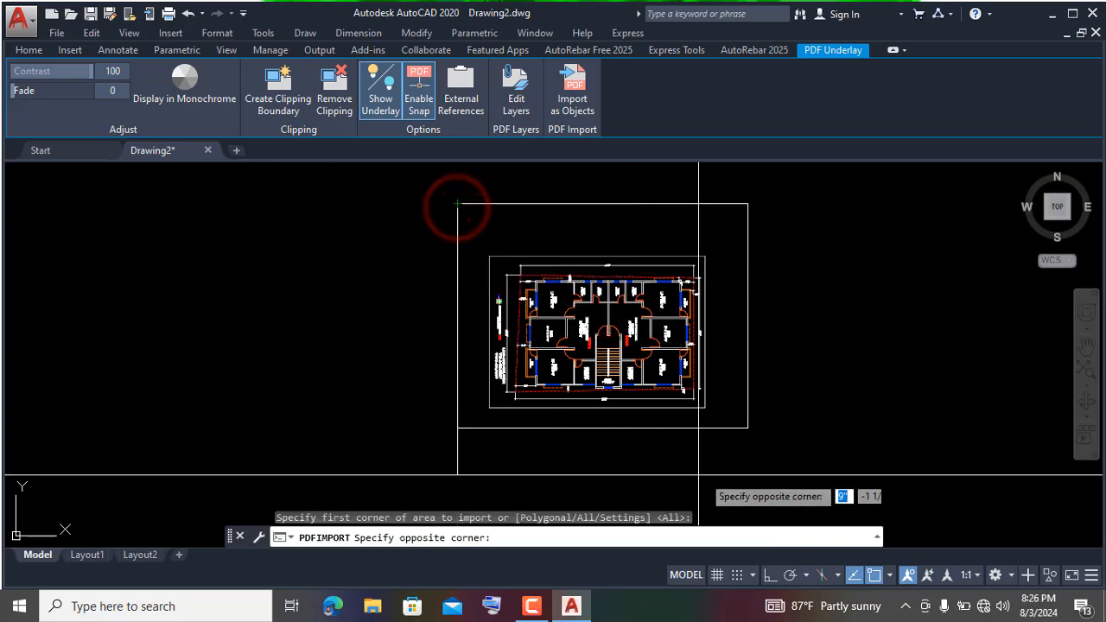
left_click(745, 429)
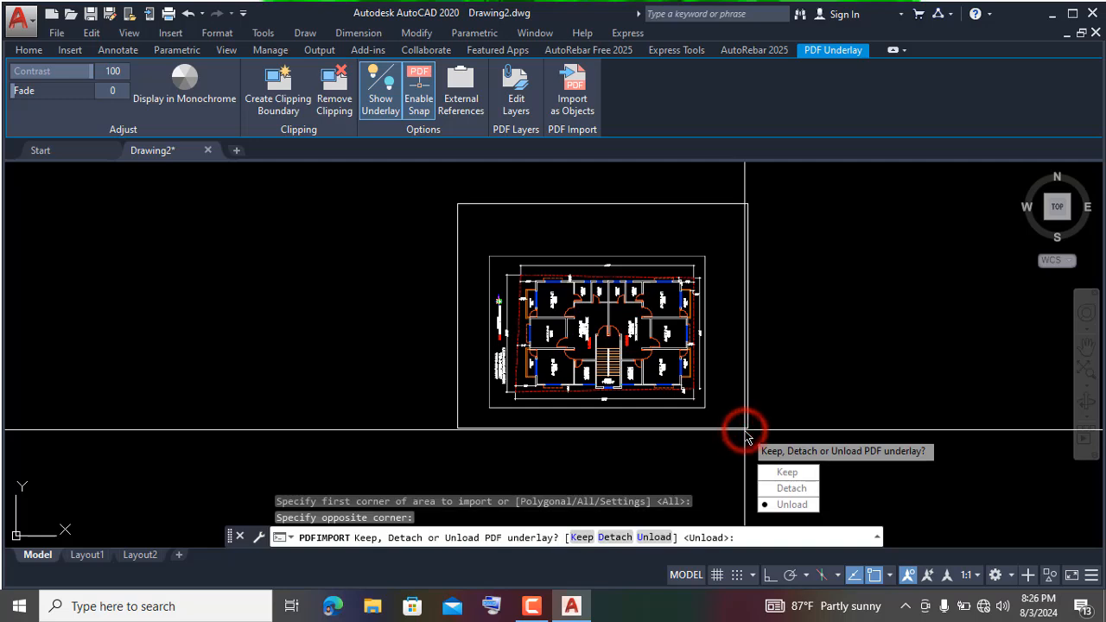
left_click(792, 504)
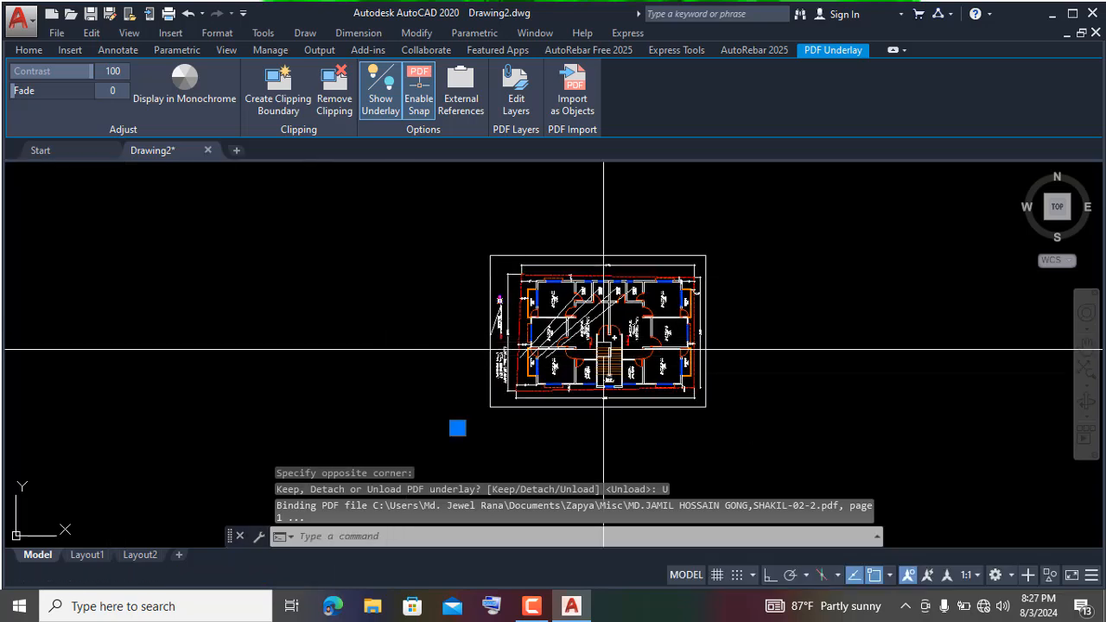
Examine the imported floor plan's overall width dimension and the rooms along its upper edge
scroll(548, 281, "up", 2)
scroll(550, 259, "up", 6)
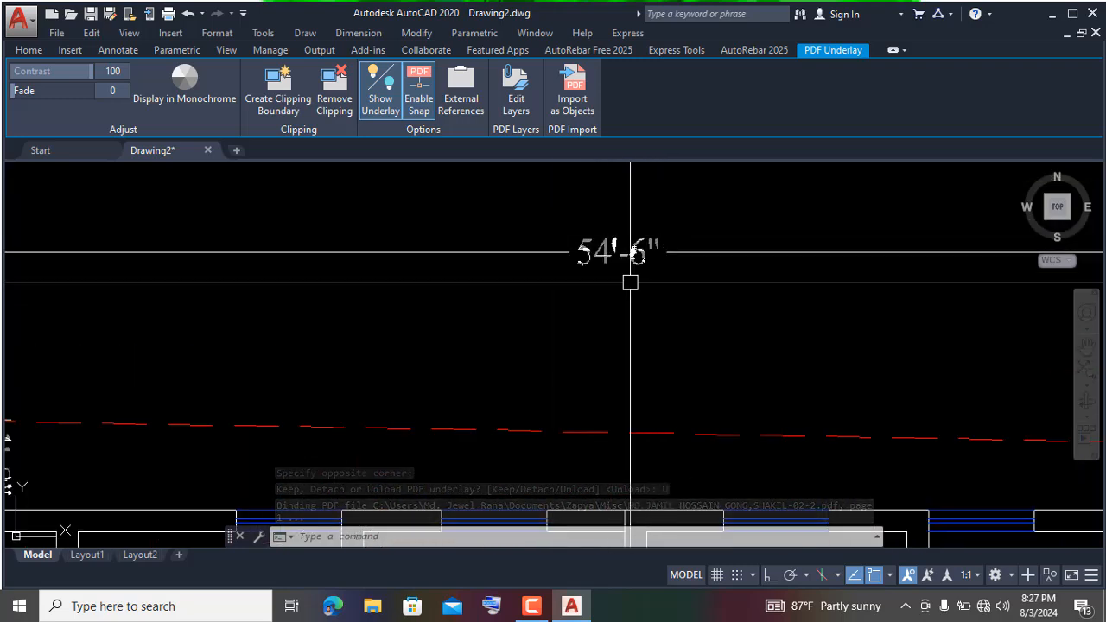
scroll(408, 304, "down", 3)
scroll(264, 284, "down", 2)
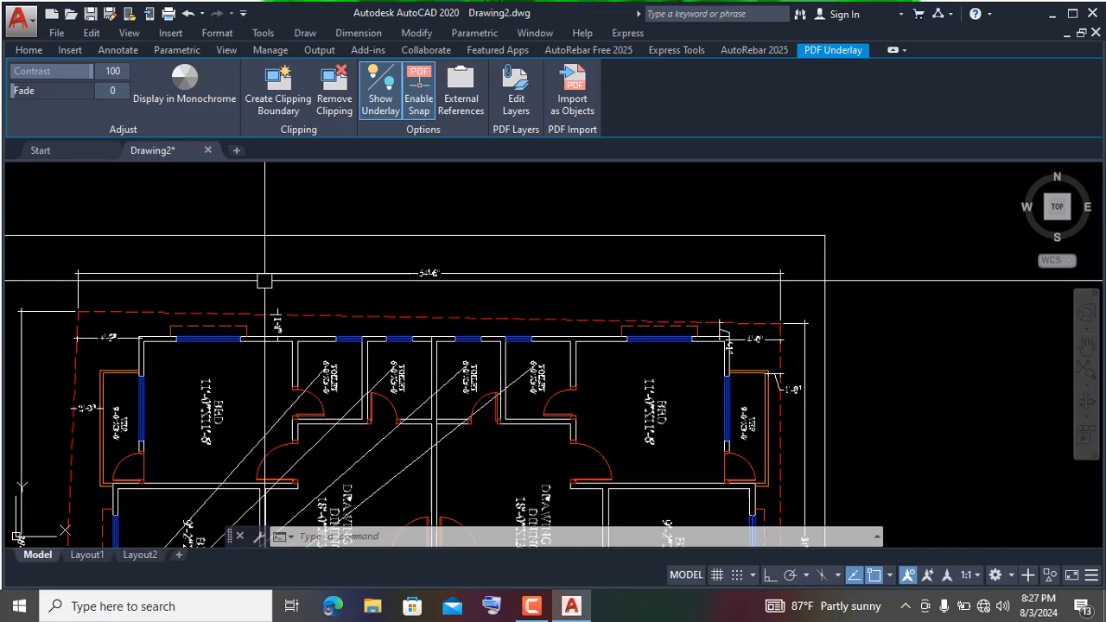
scroll(86, 322, "up", 2)
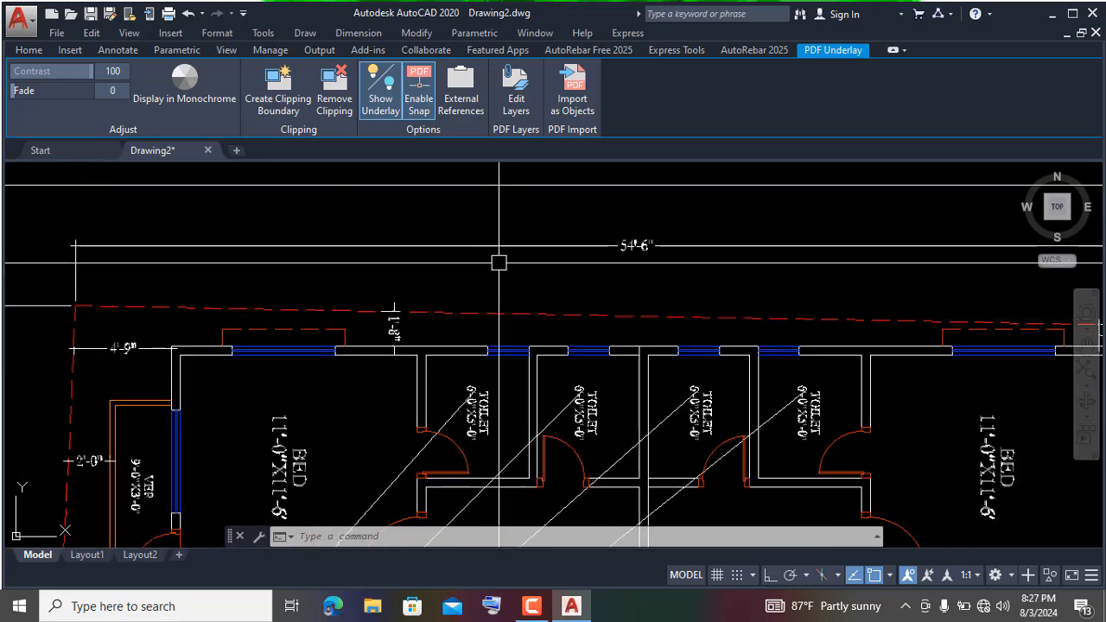
Dimension the red dashed boundary's upper edge from its left corner to its right corner, placing the dimension line above the floor plan's frame
scroll(459, 247, "down", 2)
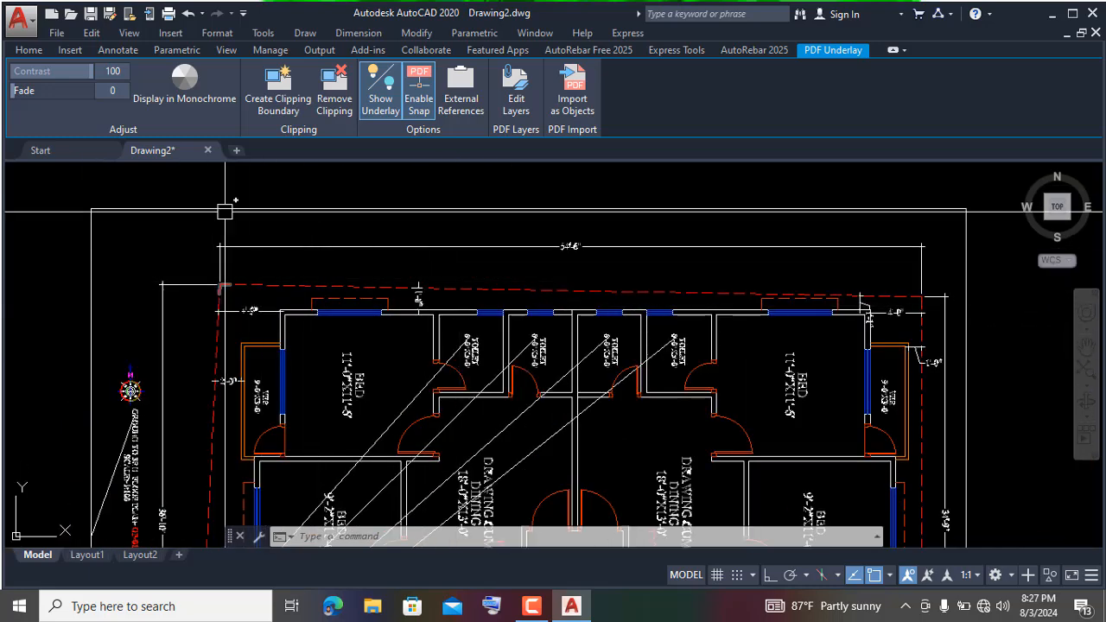
left_click(27, 50)
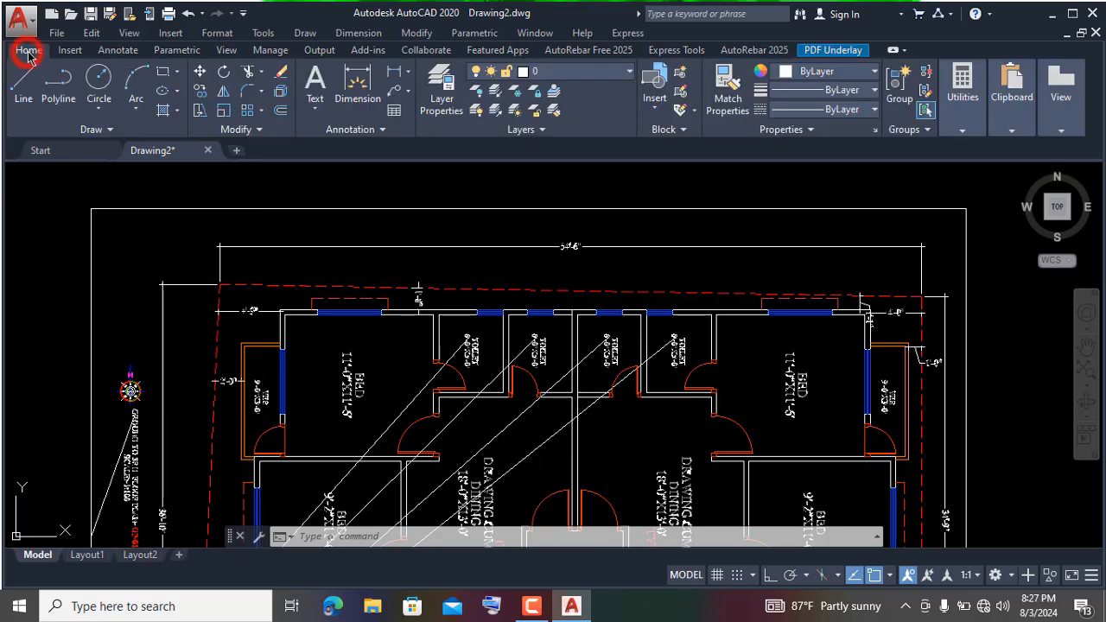
left_click(354, 89)
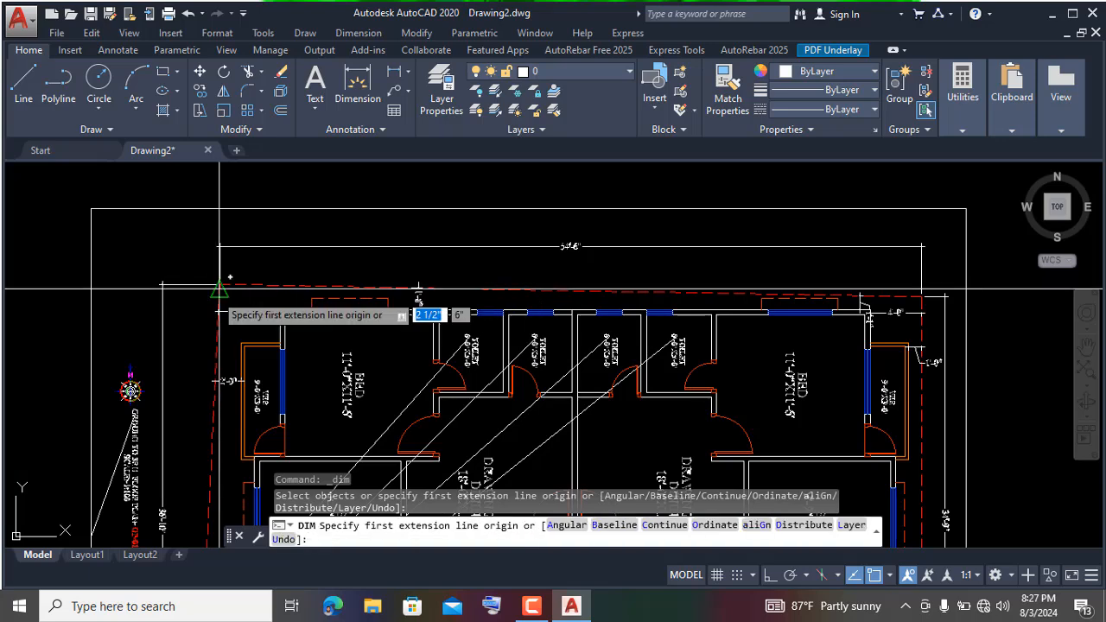
scroll(218, 283, "up", 2)
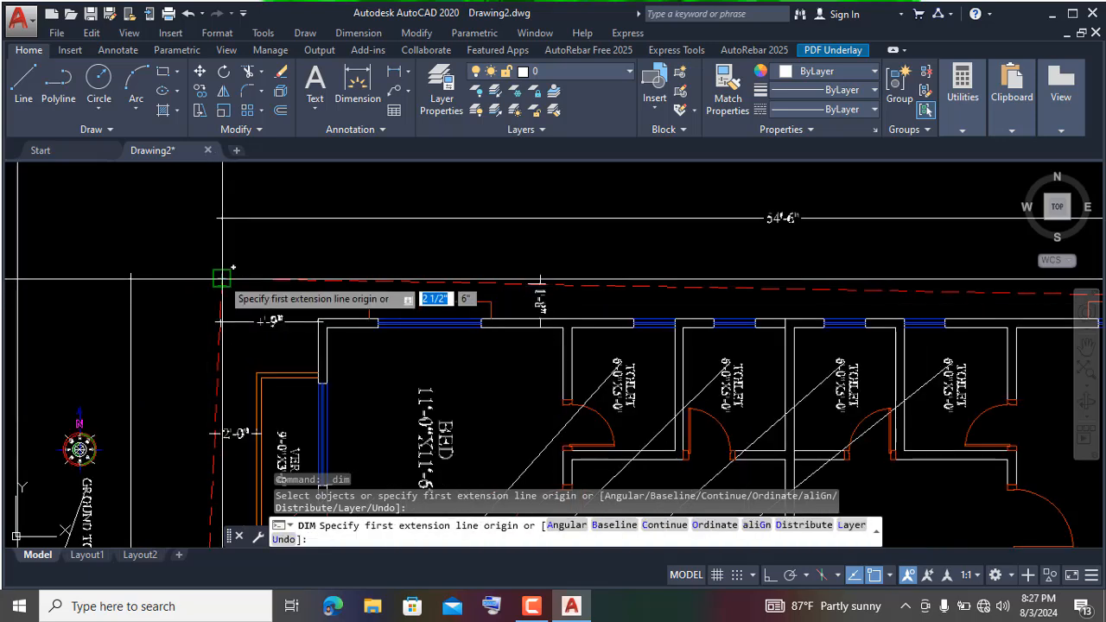
left_click(221, 278)
scroll(259, 281, "down", 4)
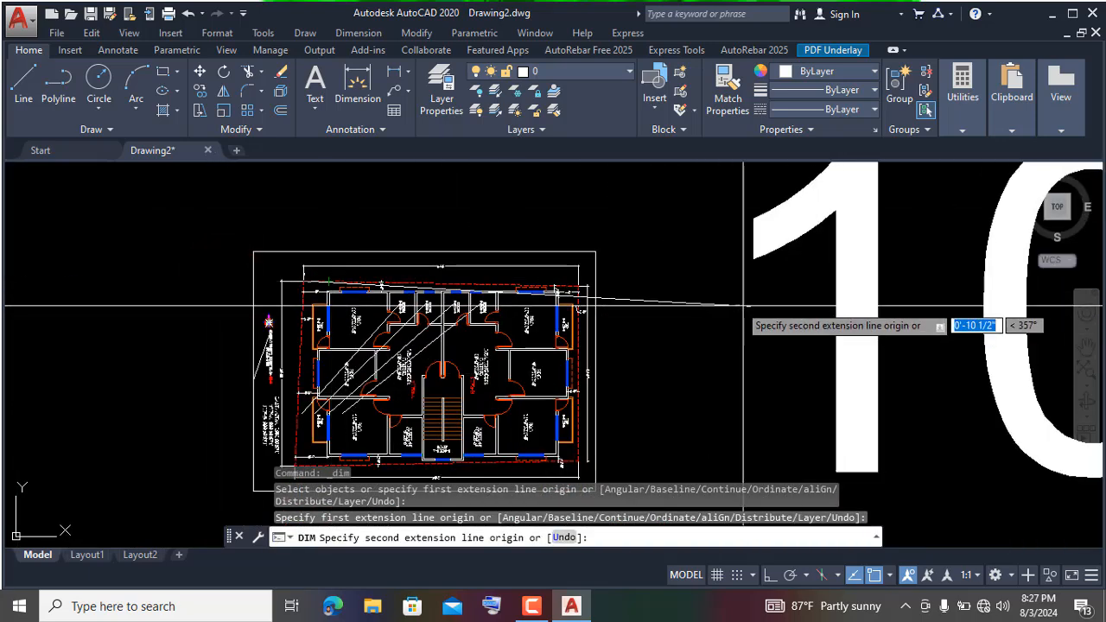
scroll(595, 295, "up", 4)
scroll(595, 295, "up", 4)
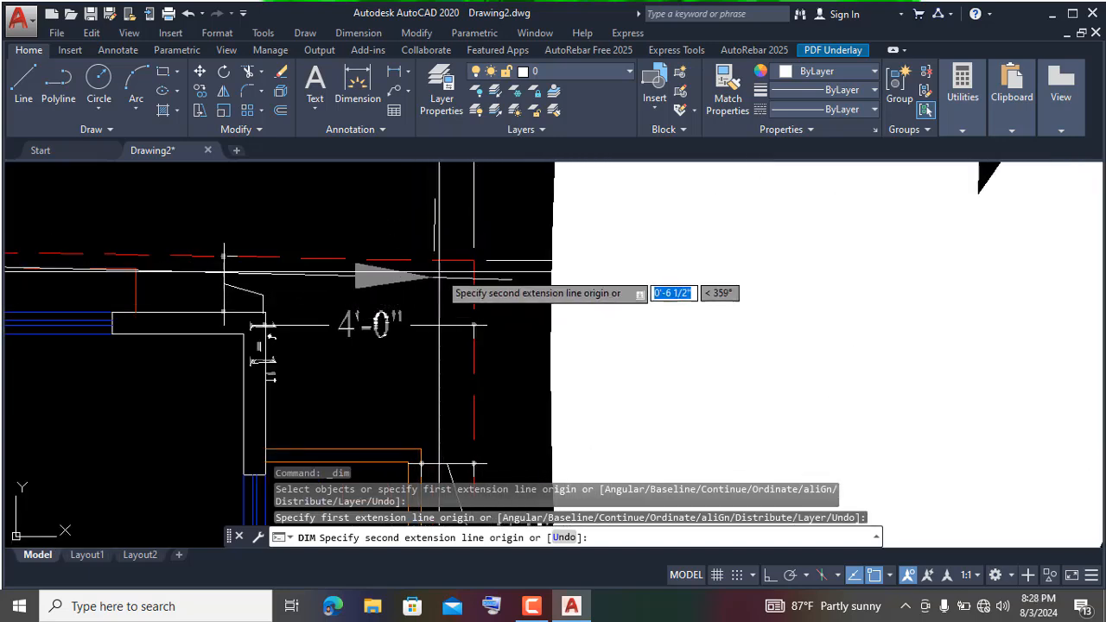
left_click(470, 259)
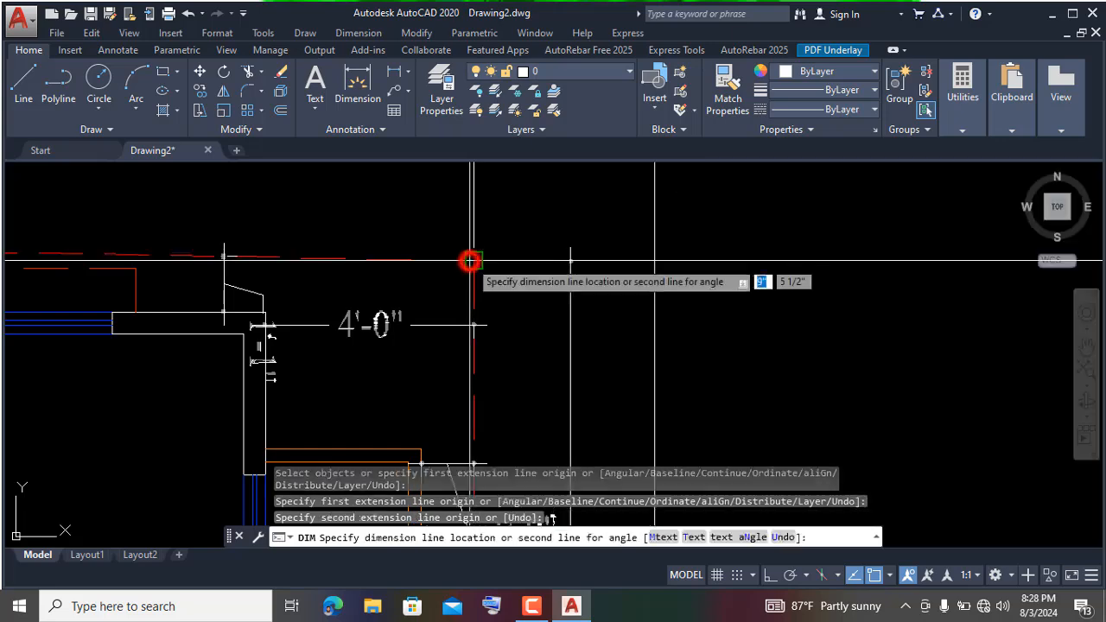
scroll(480, 246, "down", 5)
scroll(482, 243, "down", 5)
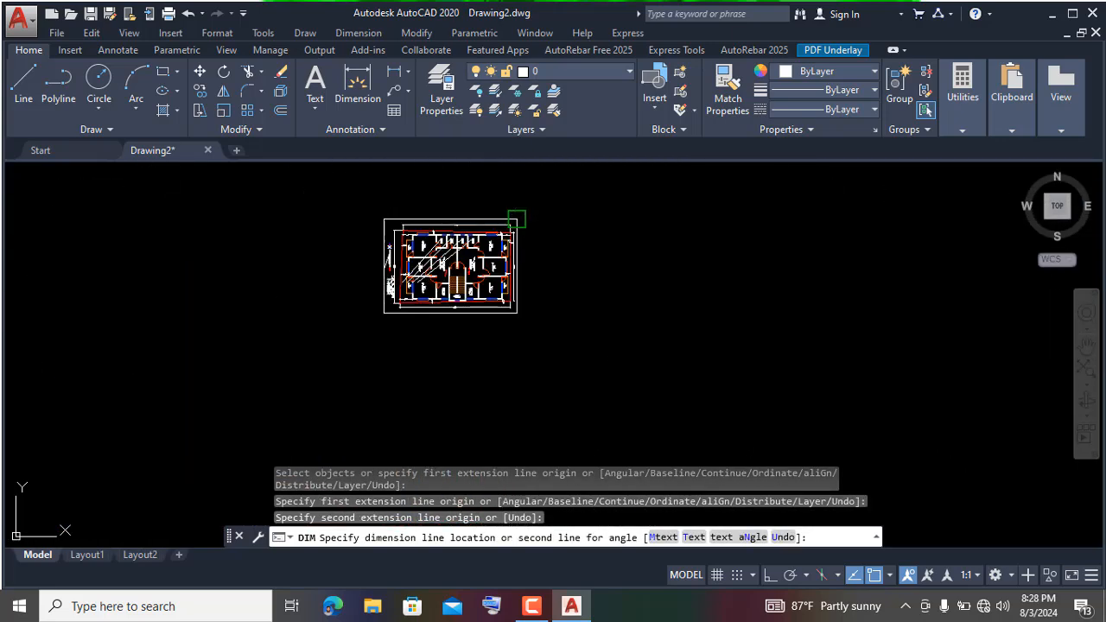
left_click(526, 175)
scroll(653, 308, "down", 2)
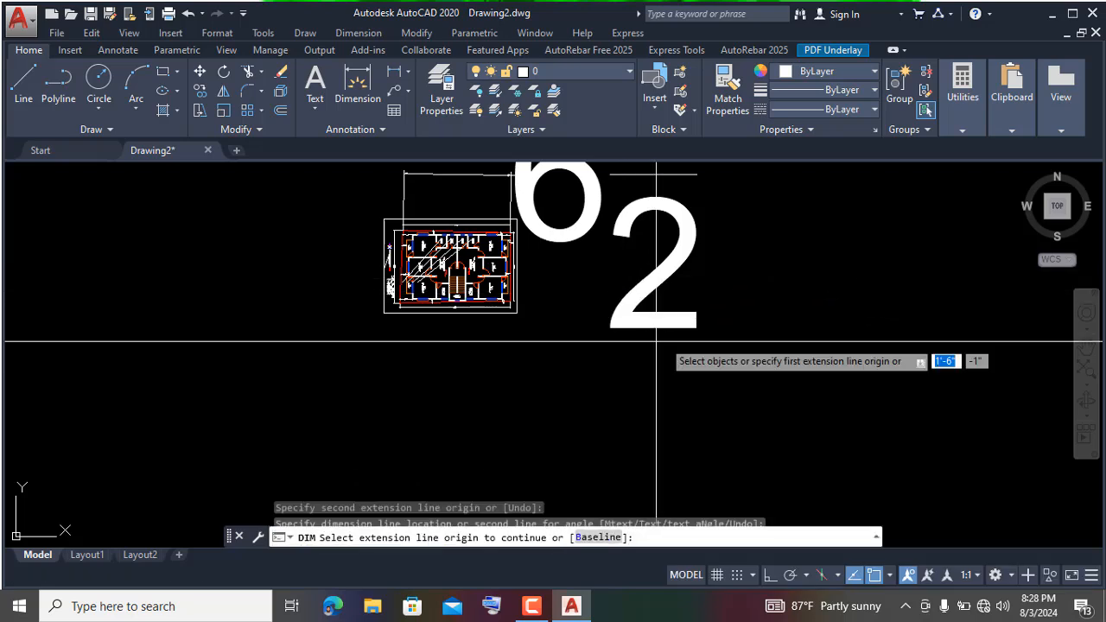
scroll(673, 332, "down", 2)
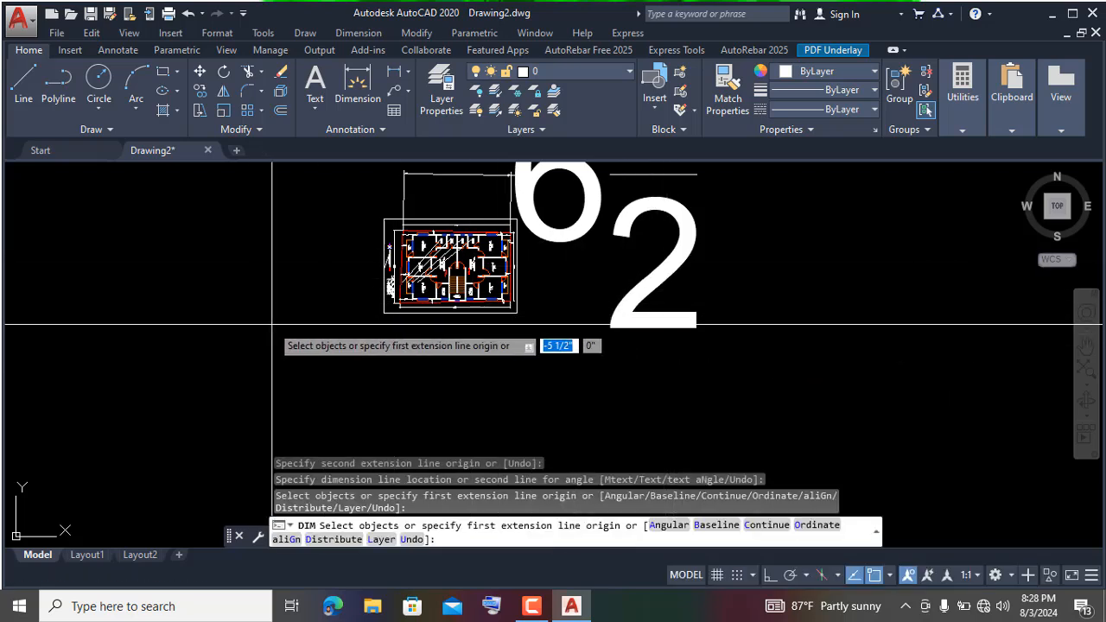
scroll(665, 381, "down", 1)
key("Return")
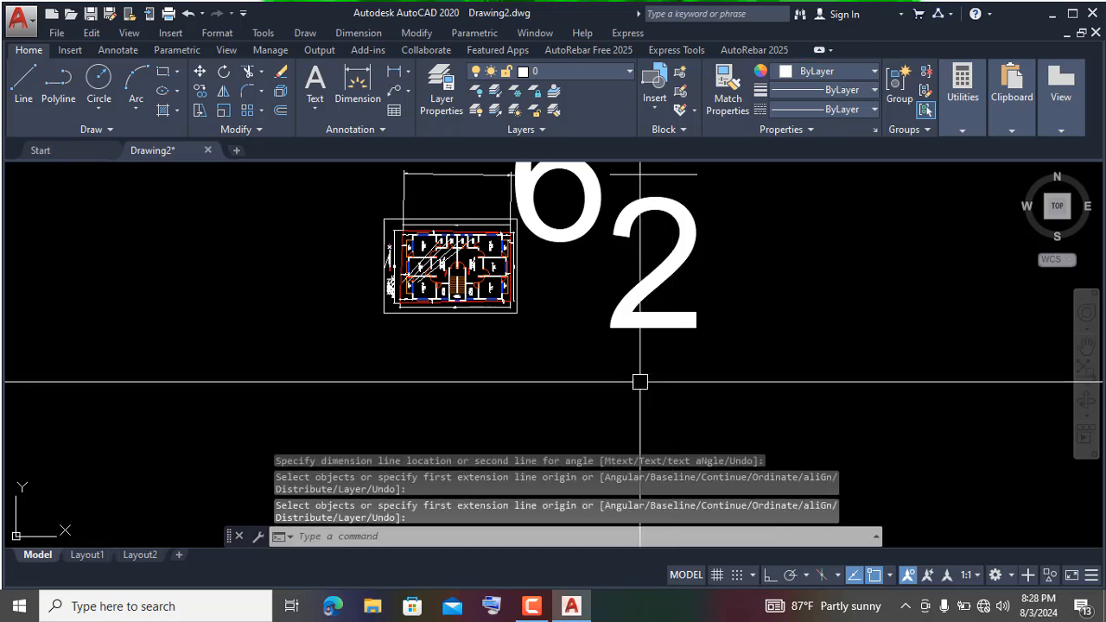
Compare the added dimension with the plan's 54'-6" overall width label, and erase the added dimension
scroll(637, 377, "down", 3)
left_click(772, 320)
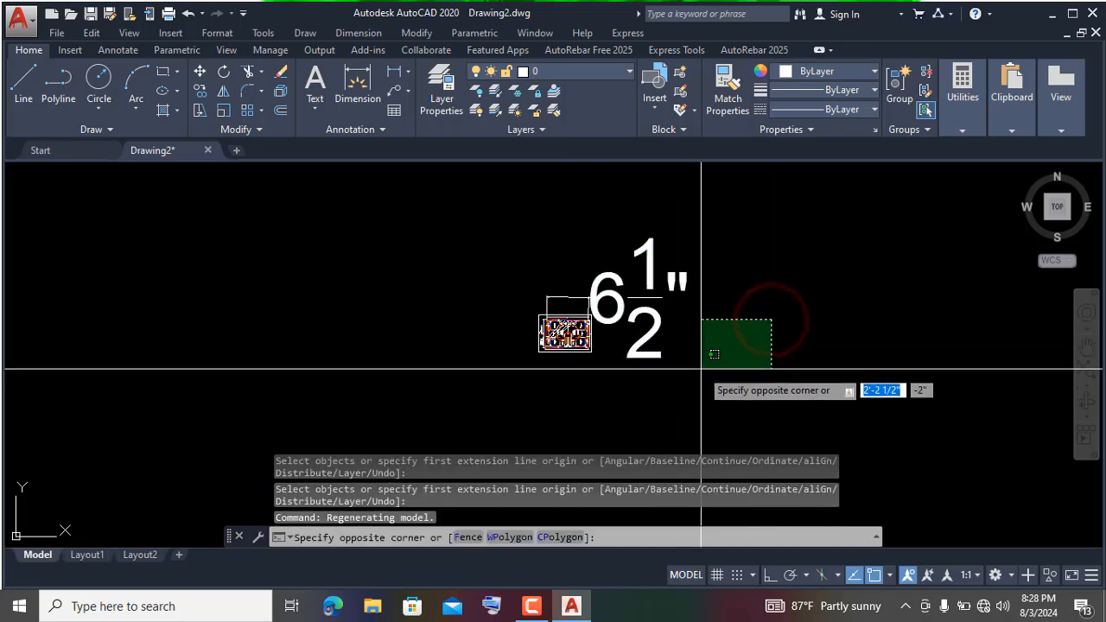
key("Escape")
scroll(631, 337, "up", 4)
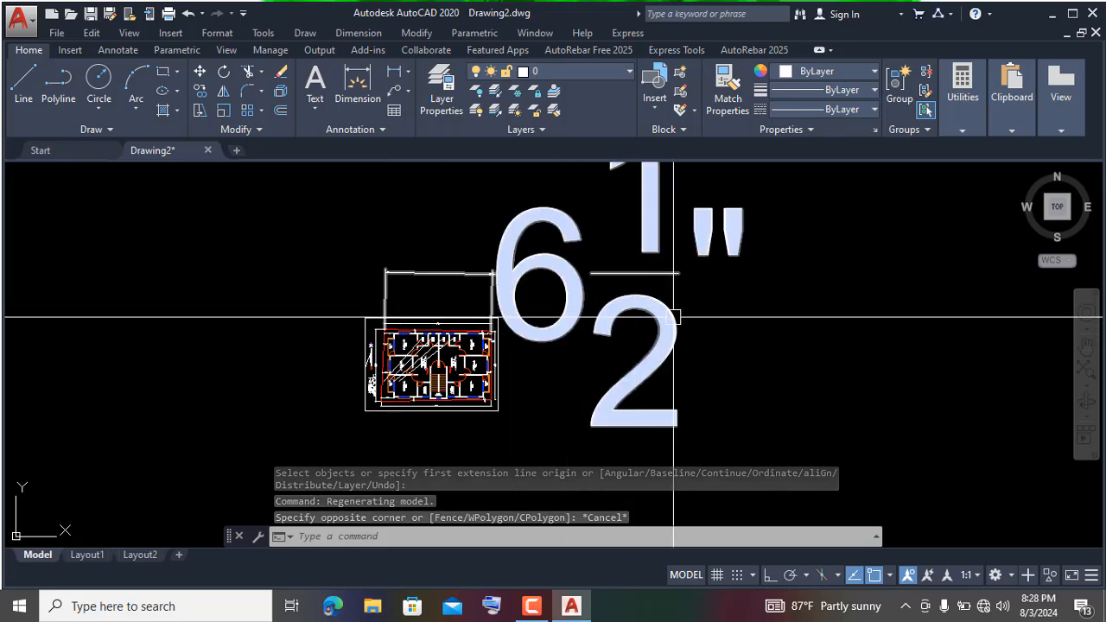
scroll(364, 322, "up", 7)
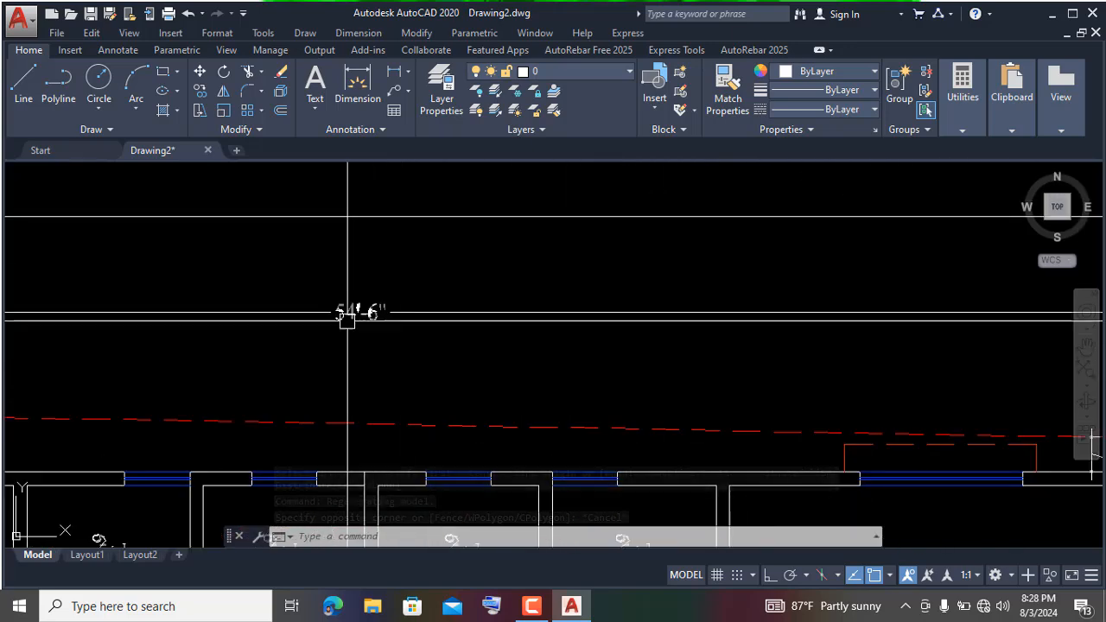
scroll(667, 311, "down", 8)
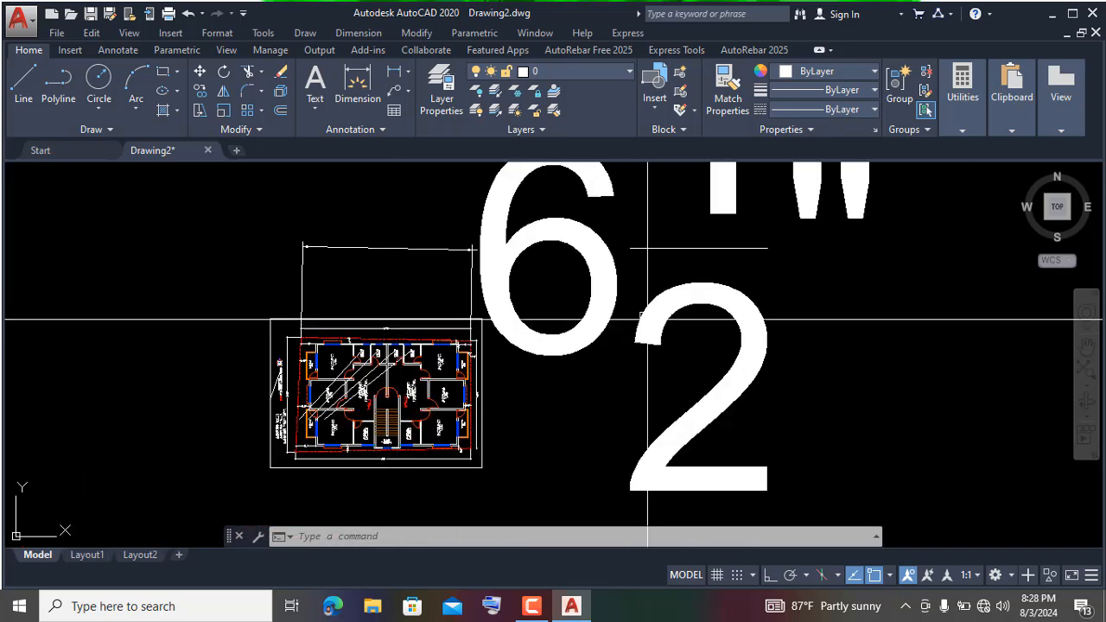
left_click(667, 311)
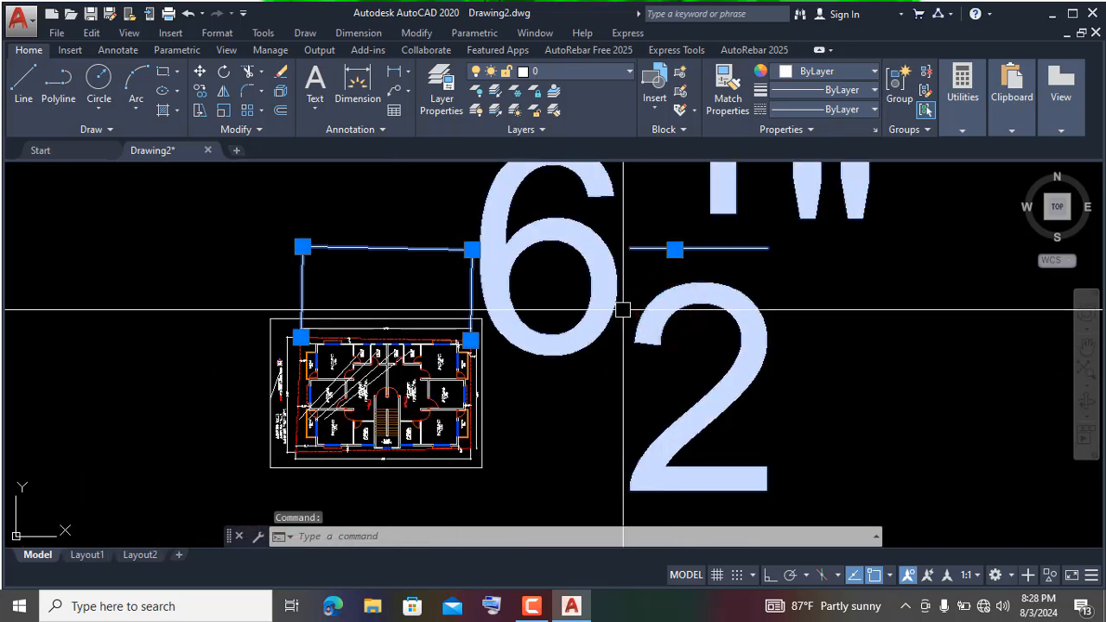
type("e")
key("Return")
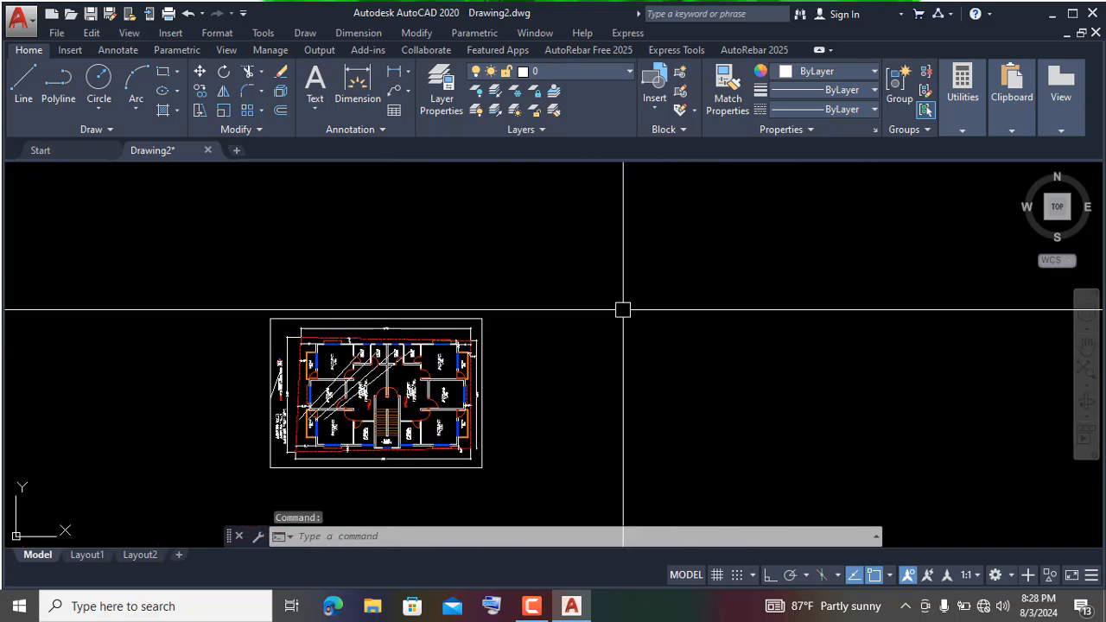
Scale the entire imported floor plan, using the red dashed boundary's upper-left corner as the base point
scroll(322, 362, "up", 4)
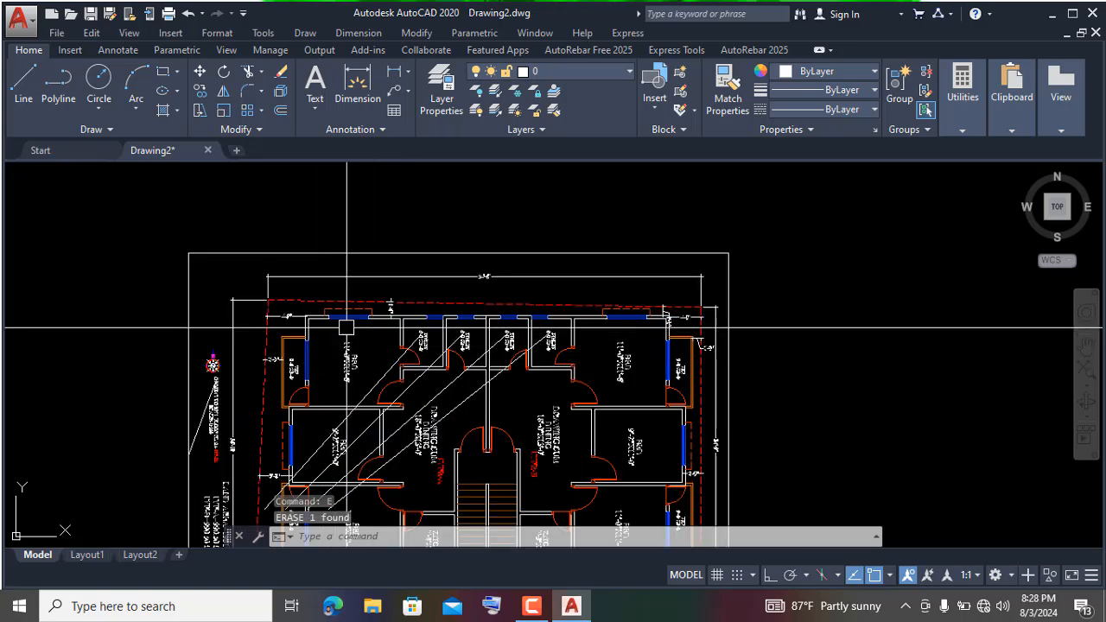
scroll(350, 322, "up", 2)
scroll(445, 244, "down", 2)
scroll(445, 244, "down", 4)
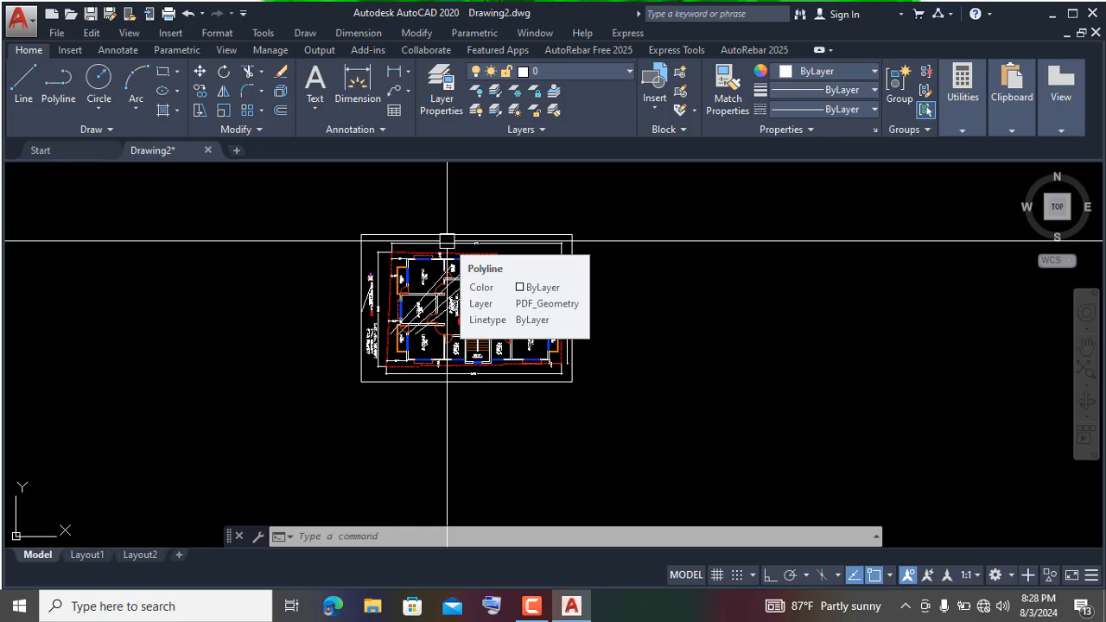
type("sc")
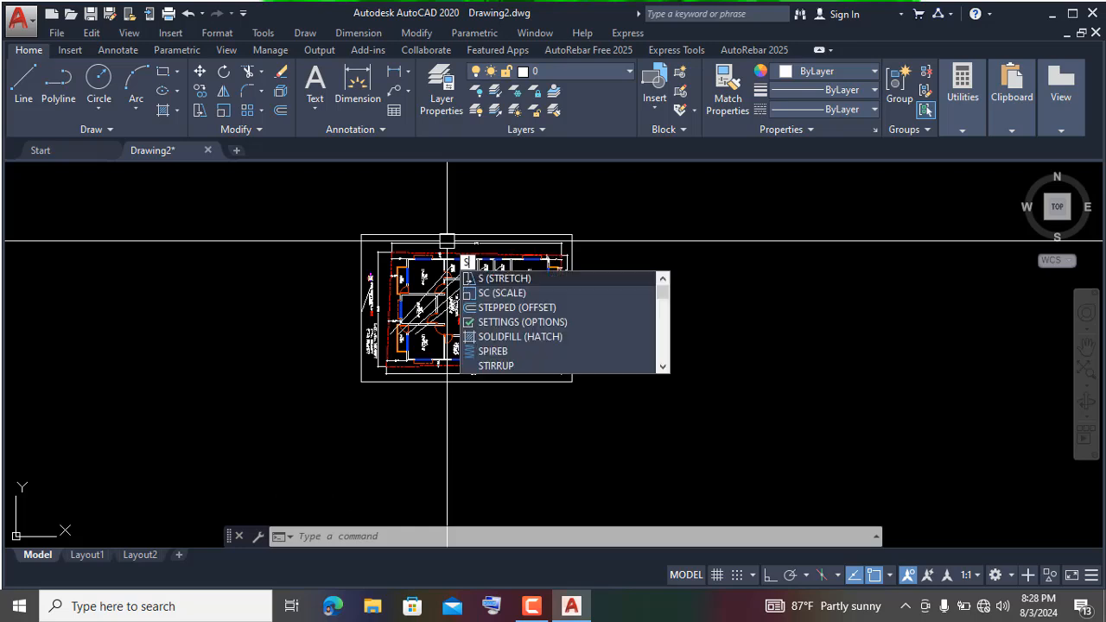
key("Return")
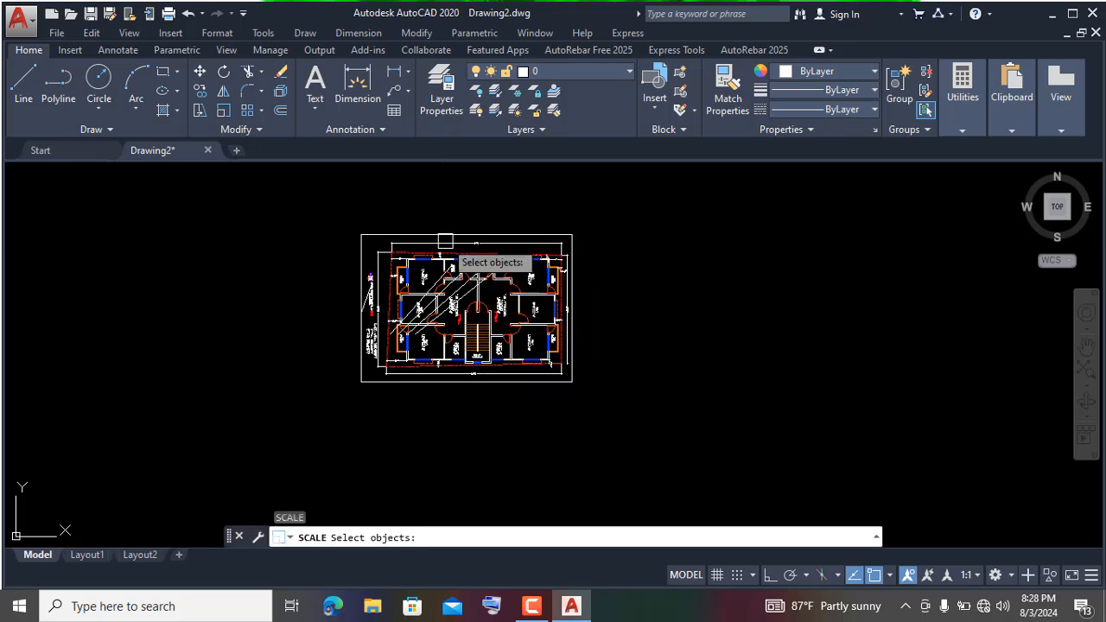
left_click(324, 215)
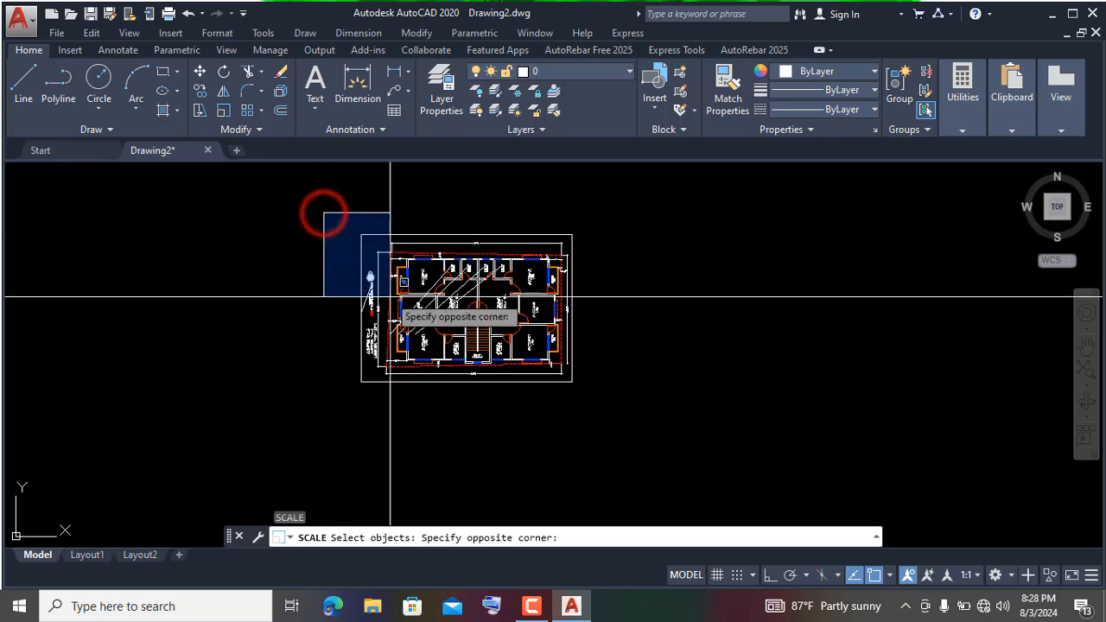
left_click(634, 430)
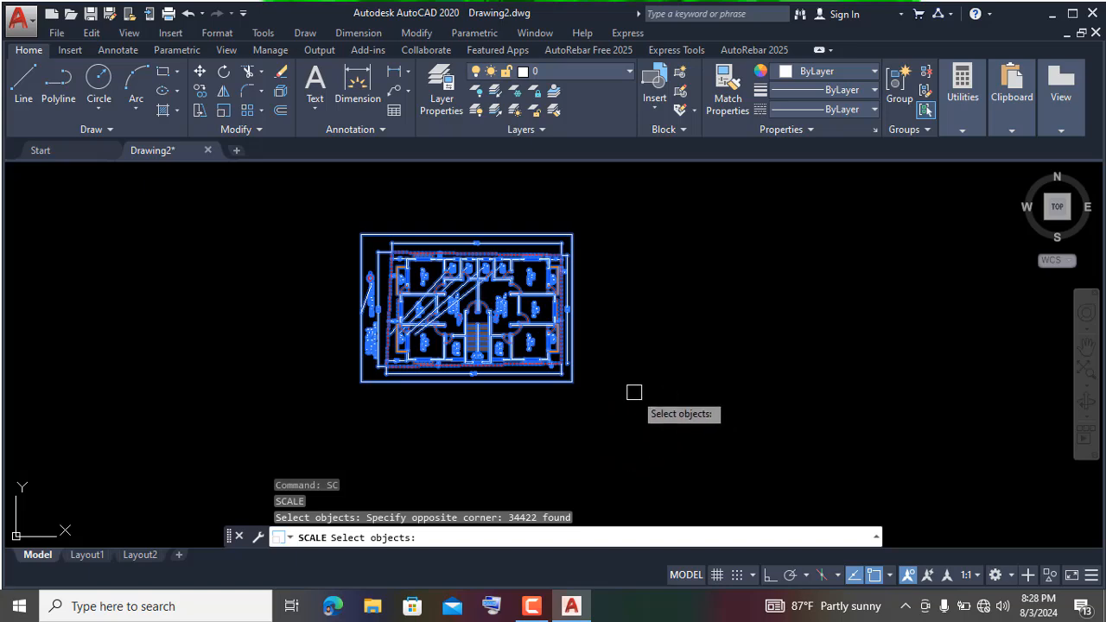
key("Return")
scroll(423, 242, "up", 5)
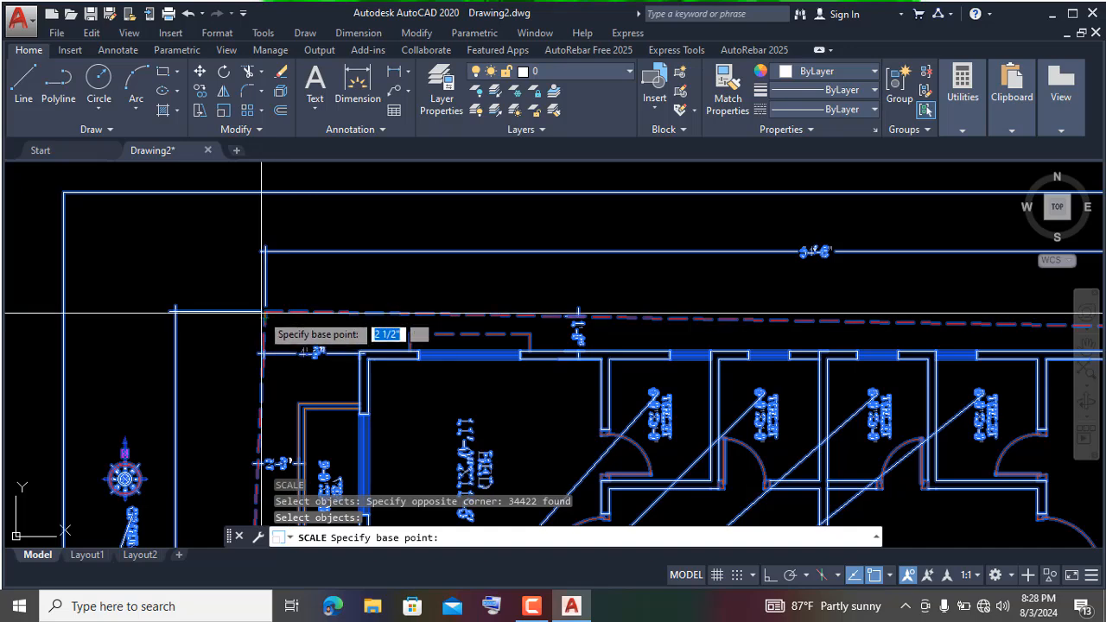
scroll(276, 317, "up", 3)
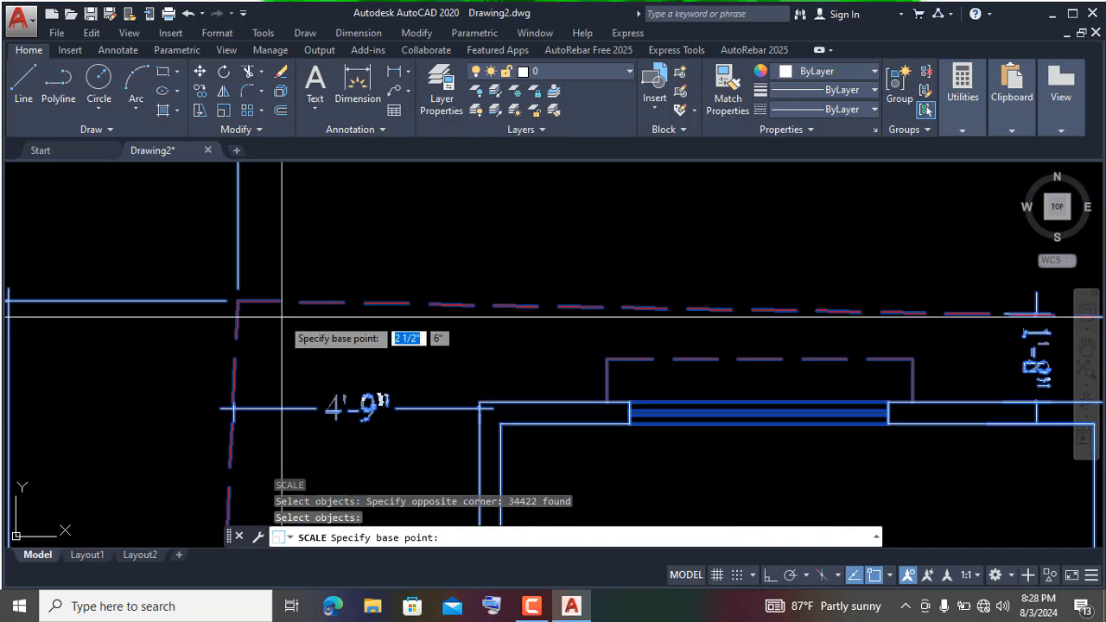
left_click(238, 301)
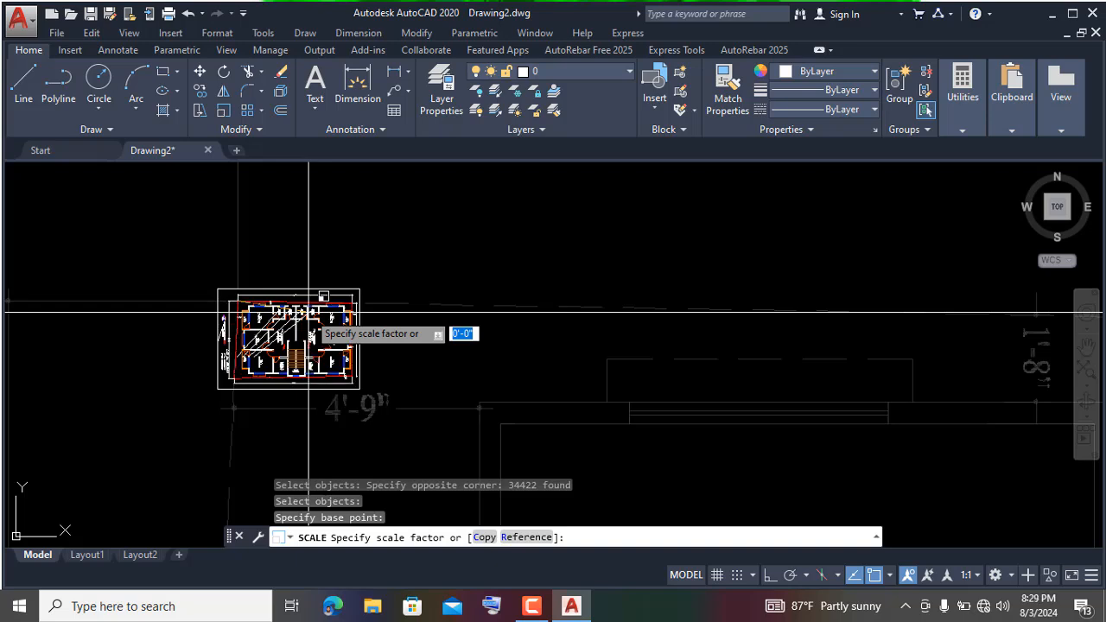
Use the Reference option with the dashed boundary's upper-left and upper-right corners as the reference length, and set the new length to 54'6"
type("r")
key("Return")
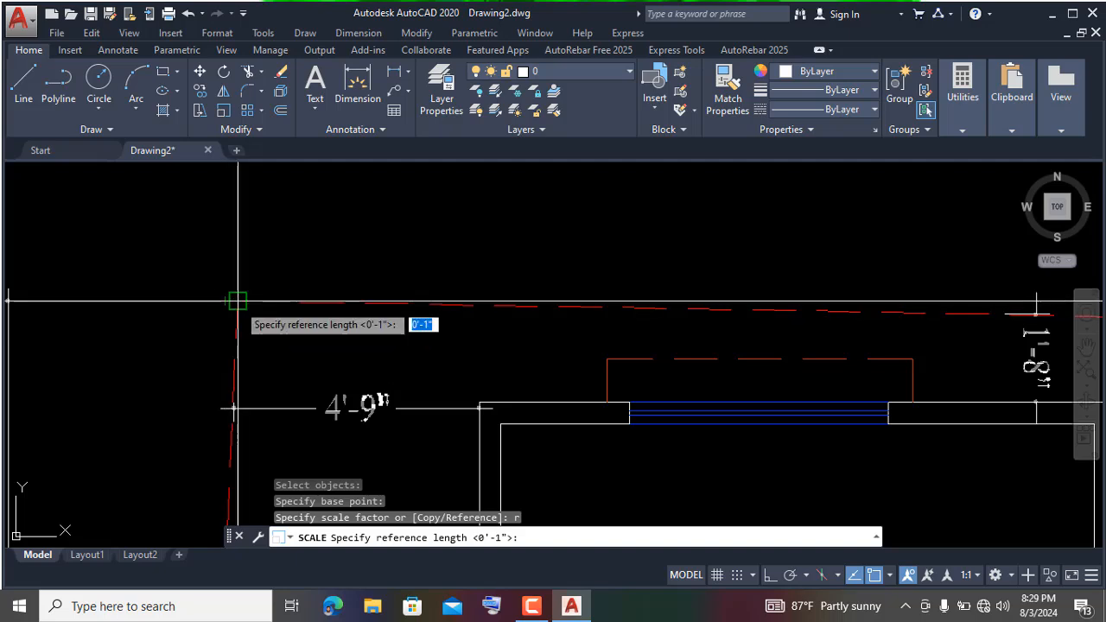
left_click(238, 300)
scroll(235, 302, "down", 4)
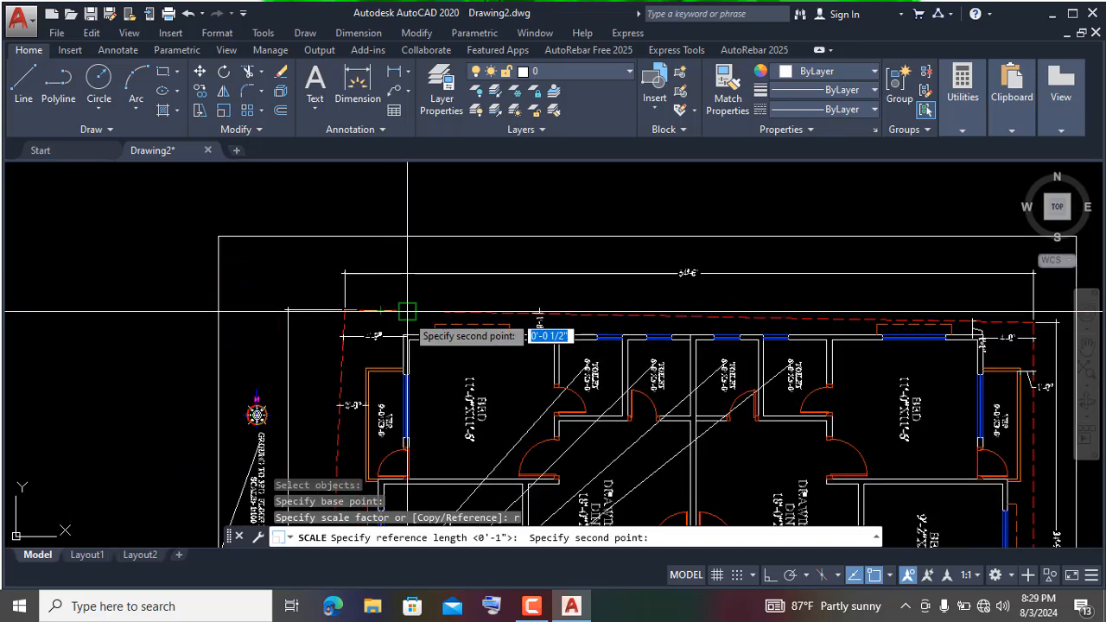
scroll(778, 346, "up", 4)
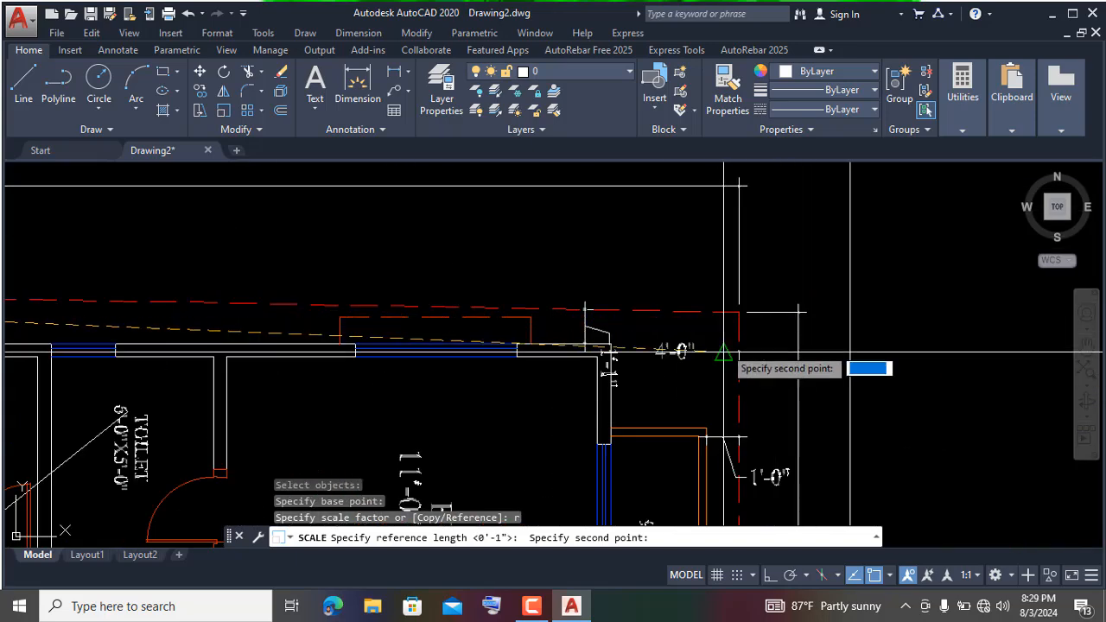
scroll(724, 351, "up", 3)
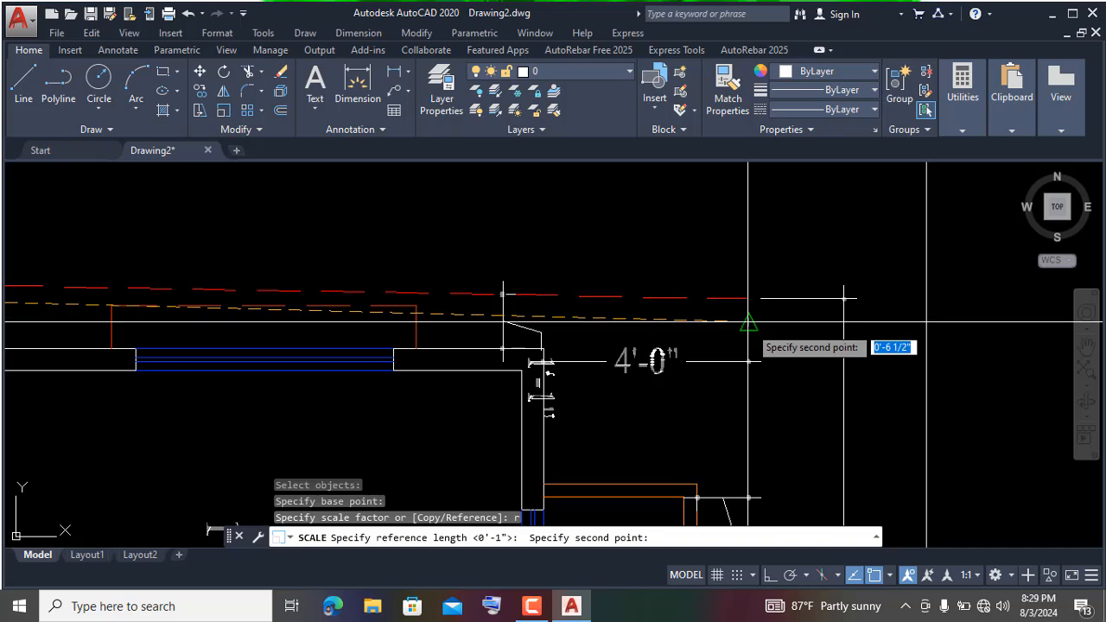
scroll(747, 321, "down", 1)
scroll(747, 321, "up", 2)
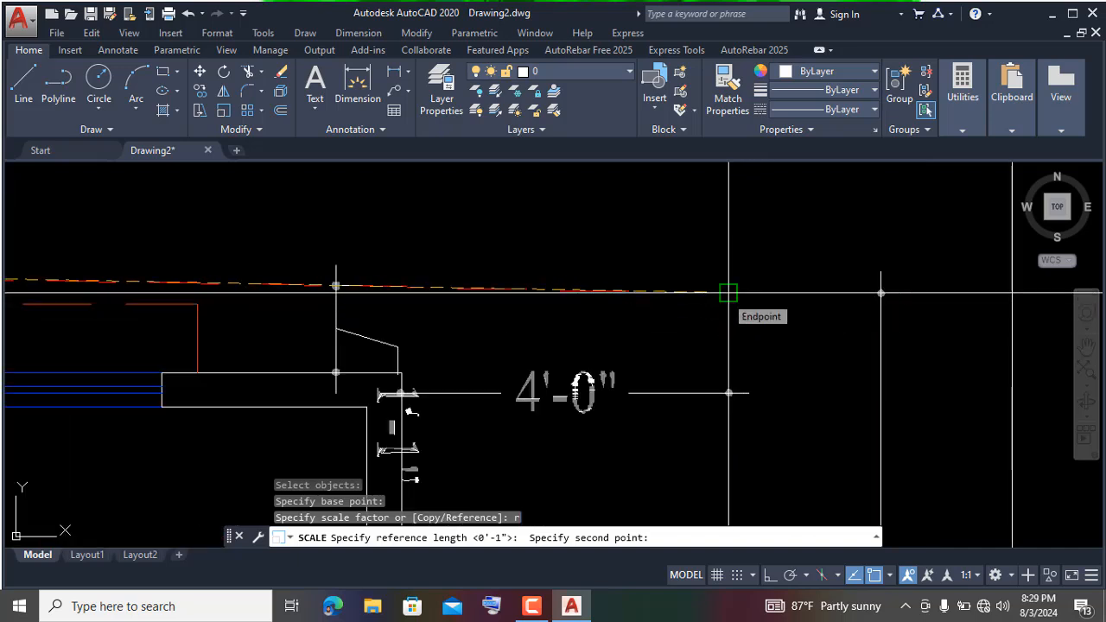
left_click(728, 294)
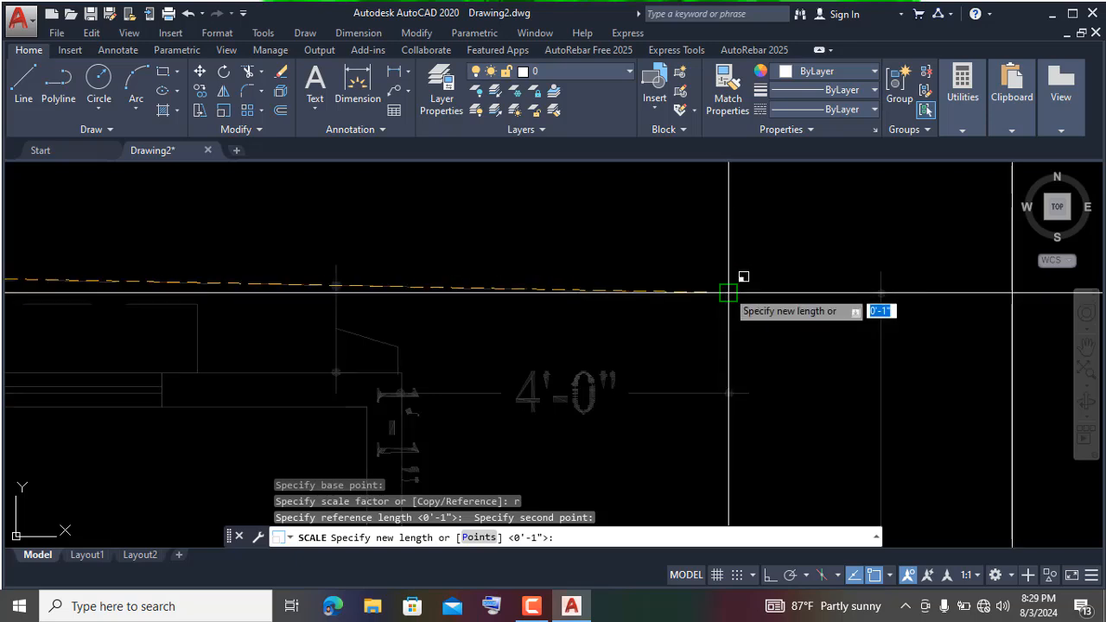
type("5")
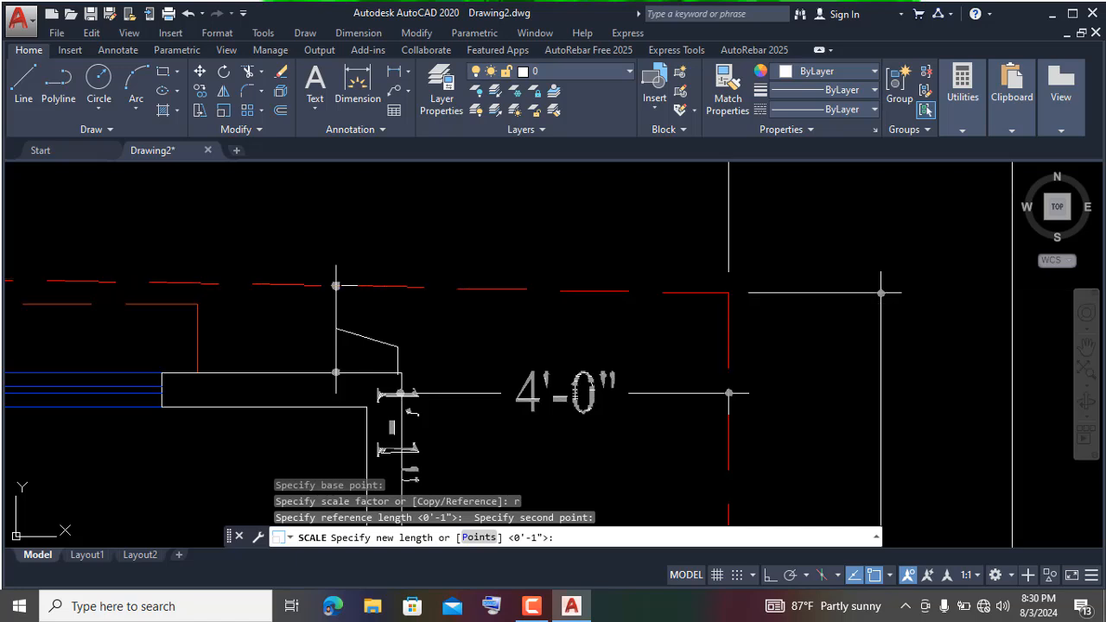
type("54'6\"")
key("Return")
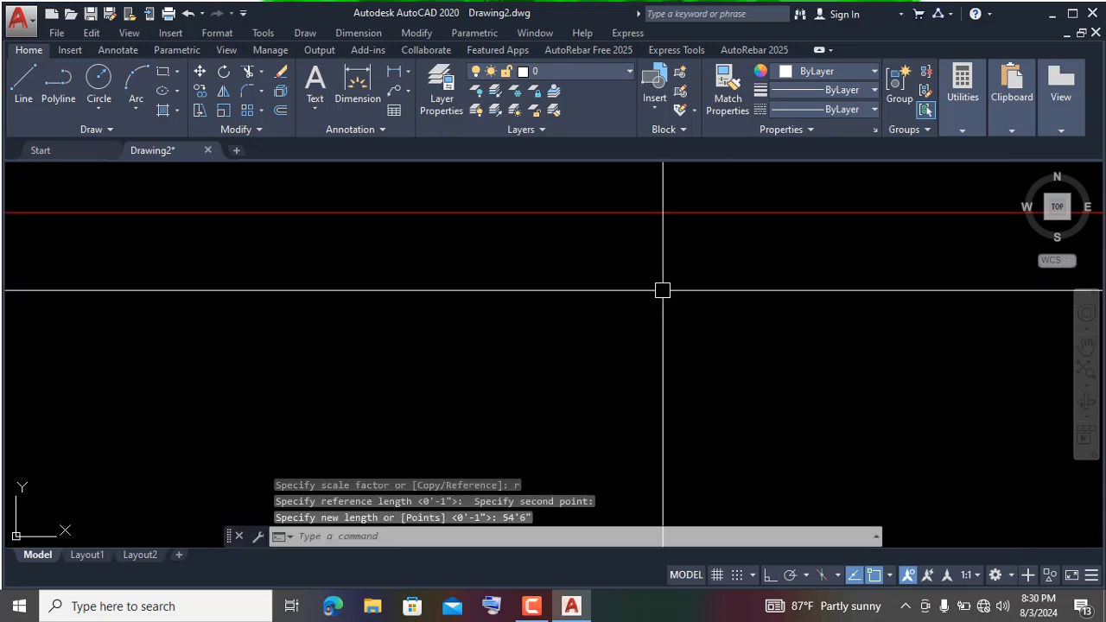
scroll(573, 283, "down", 6)
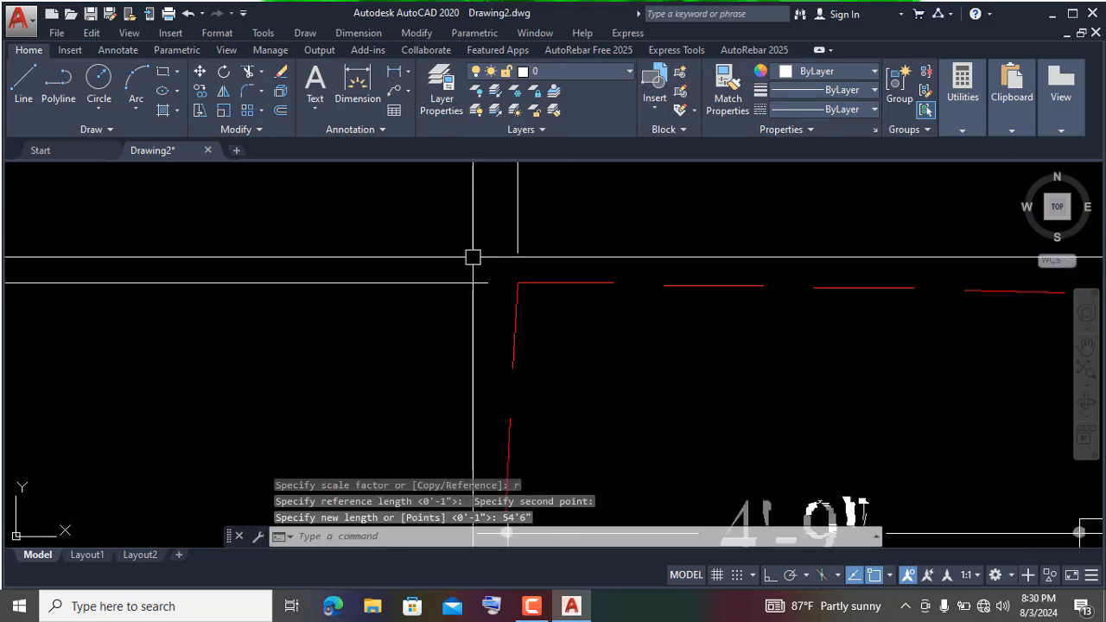
scroll(472, 257, "down", 4)
middle_click_drag(486, 284, 863, 186)
scroll(561, 289, "down", 5)
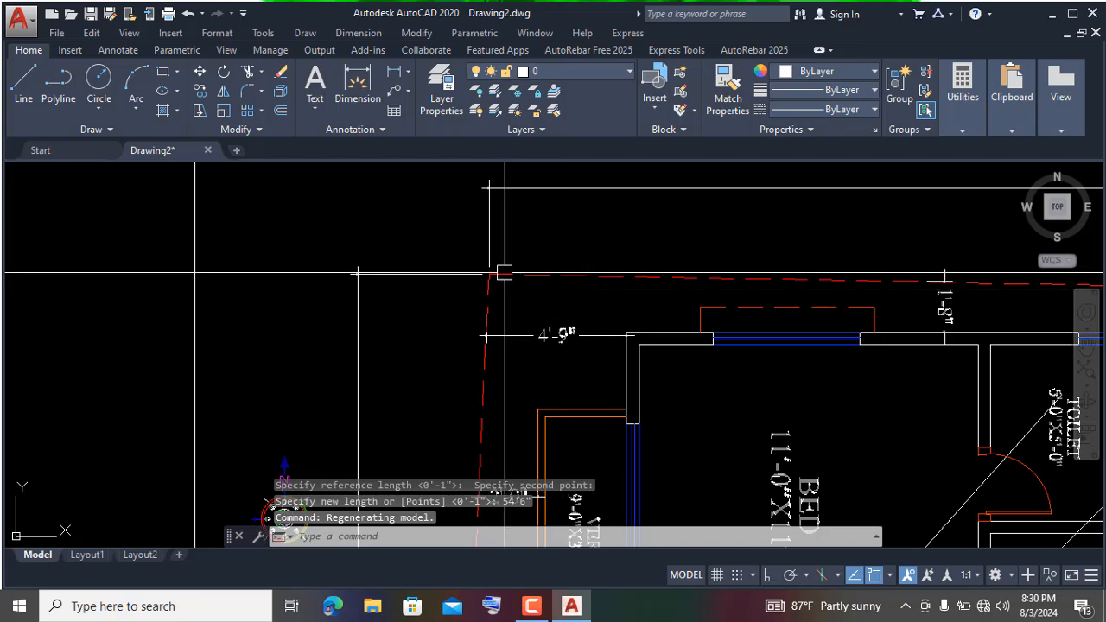
scroll(481, 259, "down", 5)
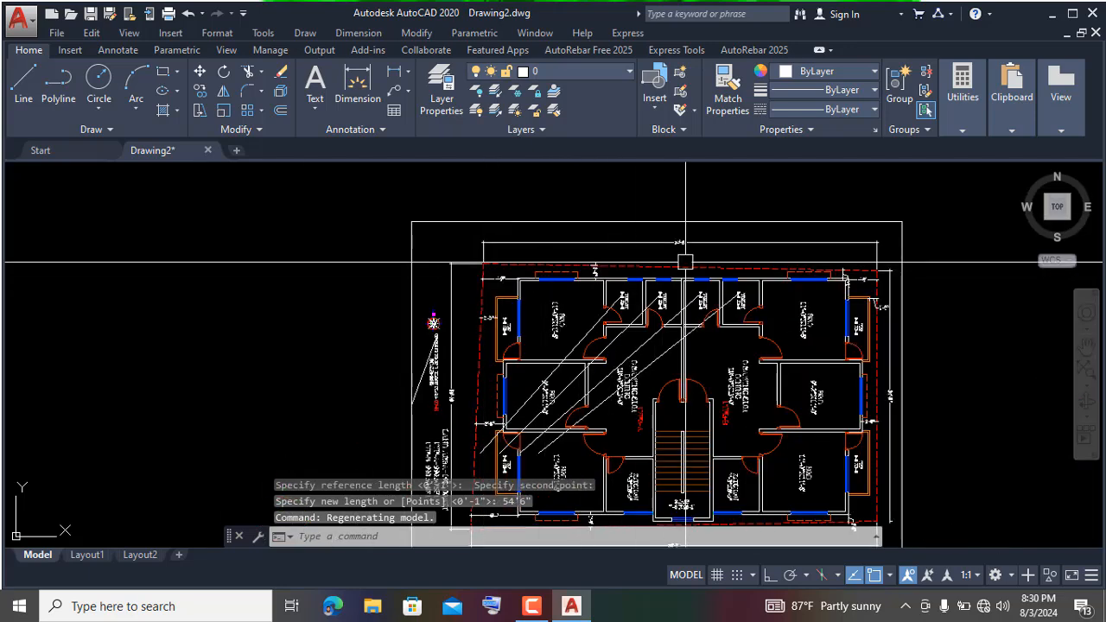
scroll(682, 256, "up", 2)
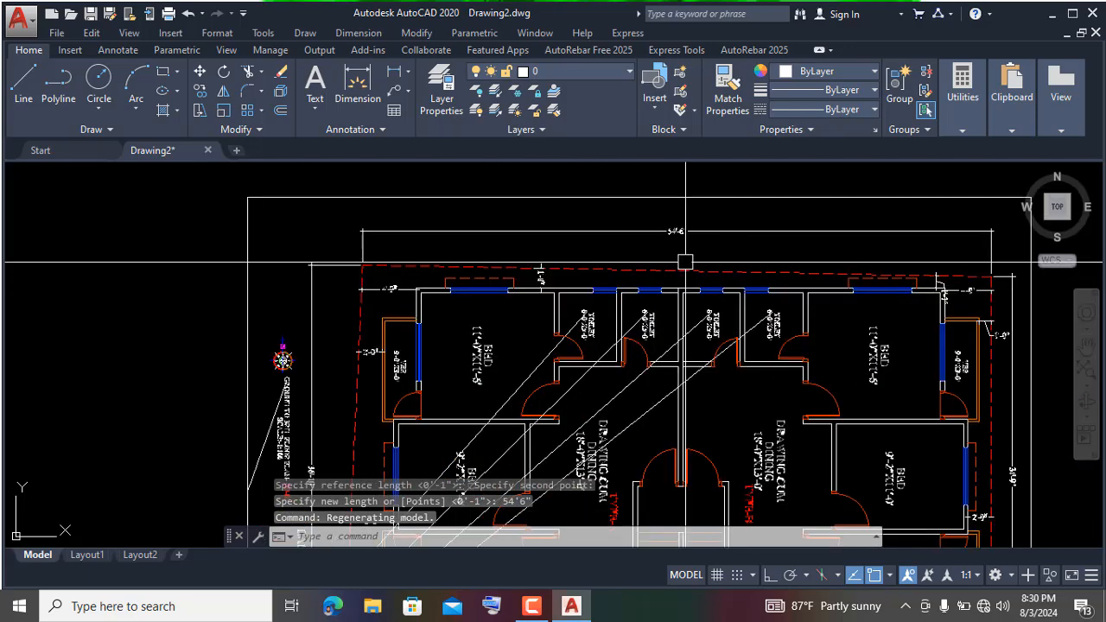
left_click(356, 82)
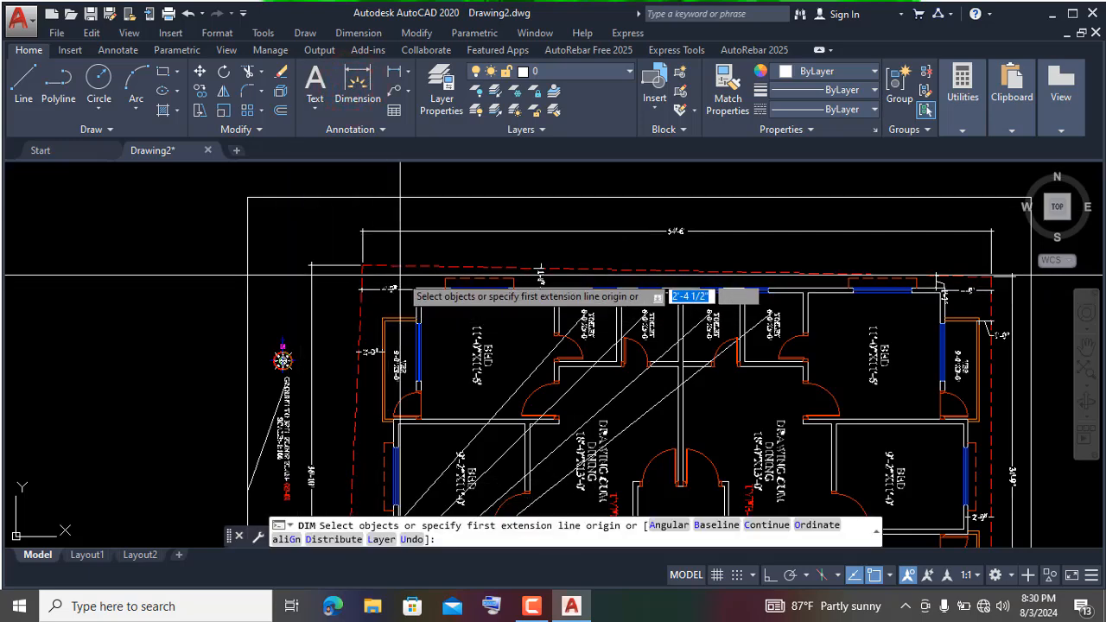
scroll(393, 274, "up", 6)
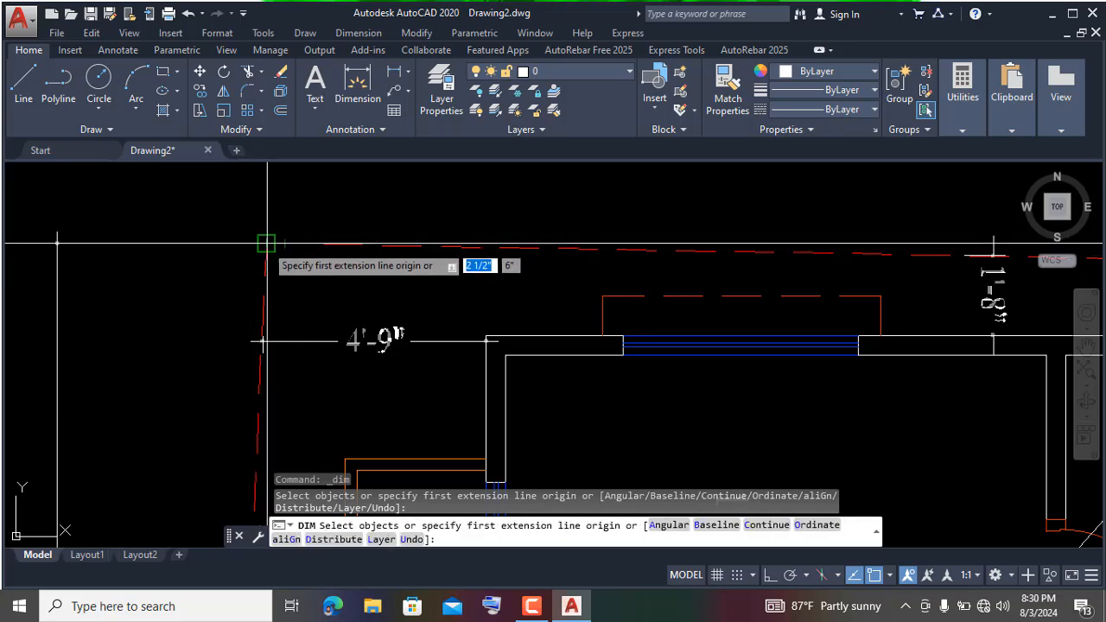
left_click(265, 244)
scroll(733, 263, "down", 5)
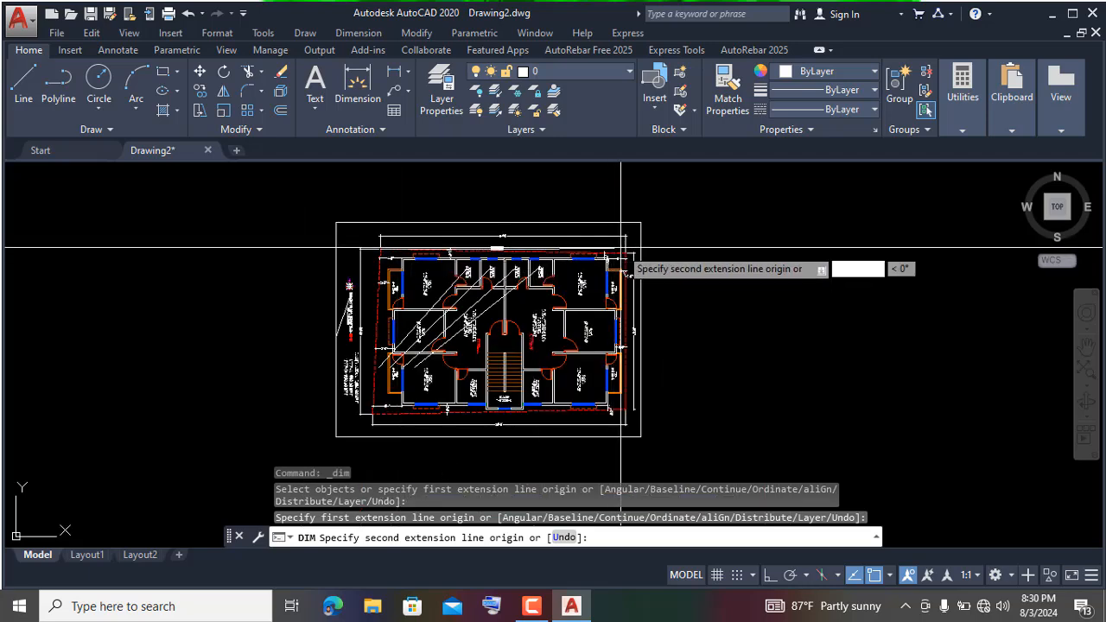
scroll(623, 270, "up", 6)
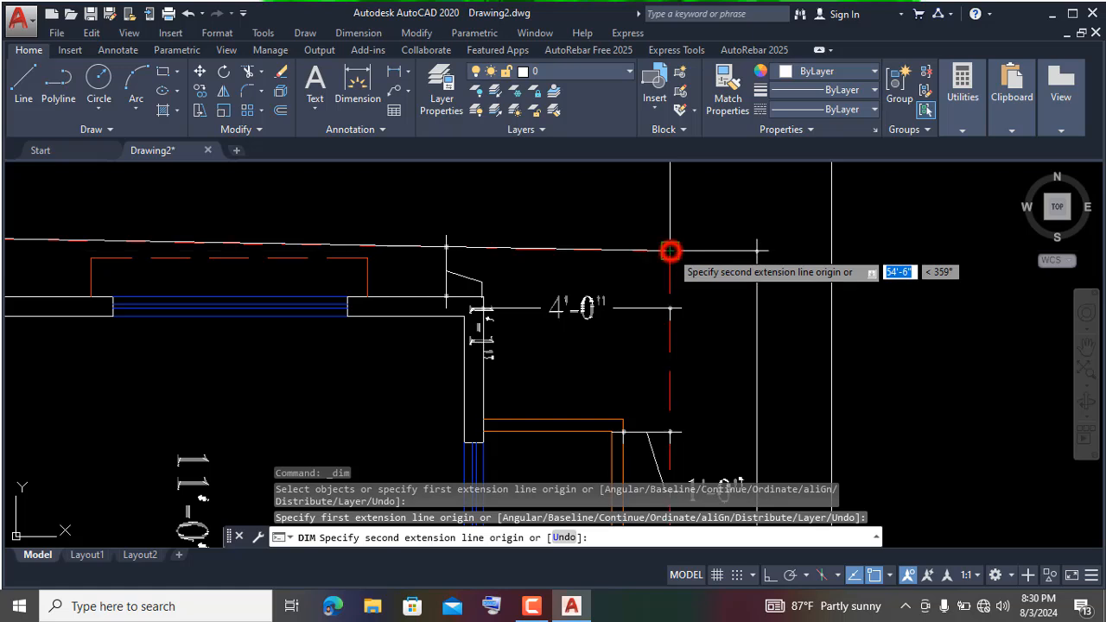
left_click(669, 250)
scroll(672, 238, "down", 3)
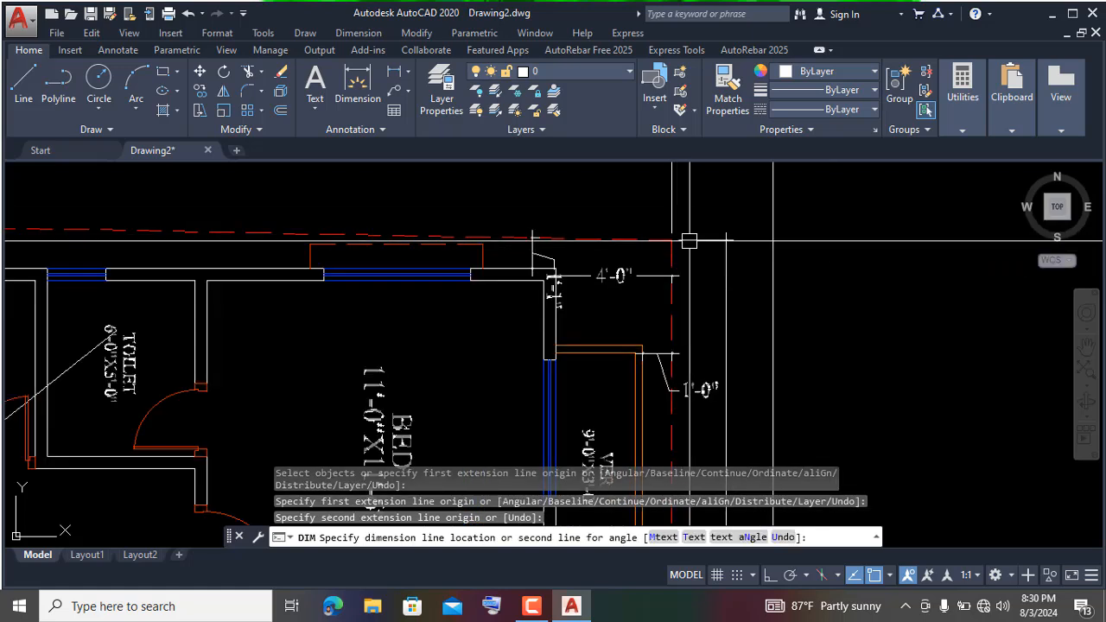
key("Escape")
Dimension the red dashed boundary's upper edge from its right corner to its left corner, just above the edge, and compare it with the plan's overall width label
key("Return")
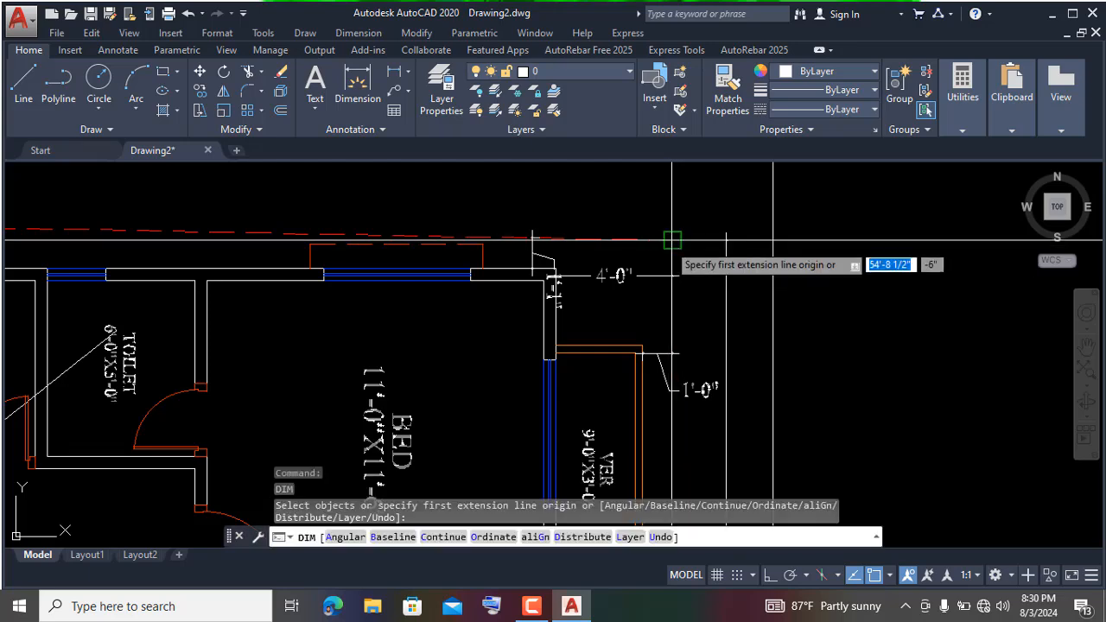
left_click(669, 242)
scroll(425, 240, "down", 5)
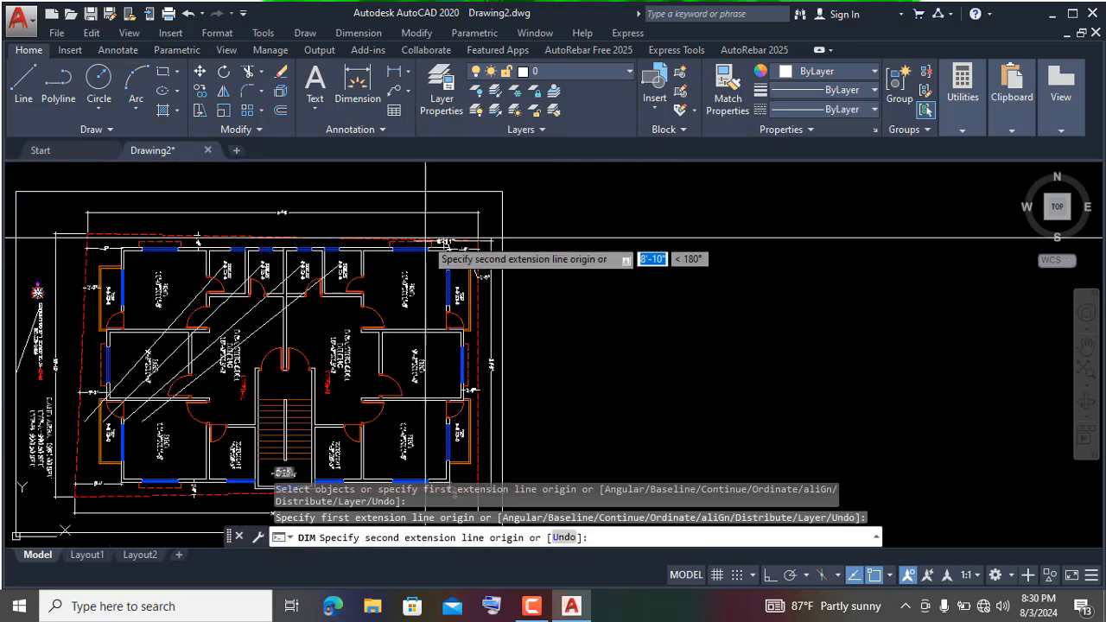
scroll(448, 250, "up", 5)
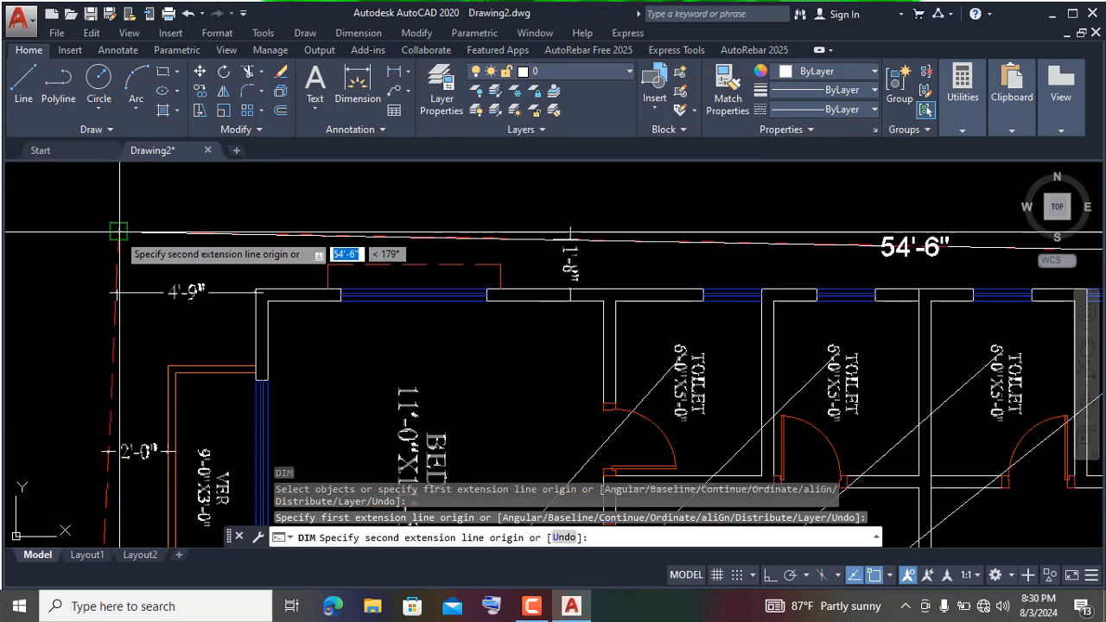
left_click(118, 232)
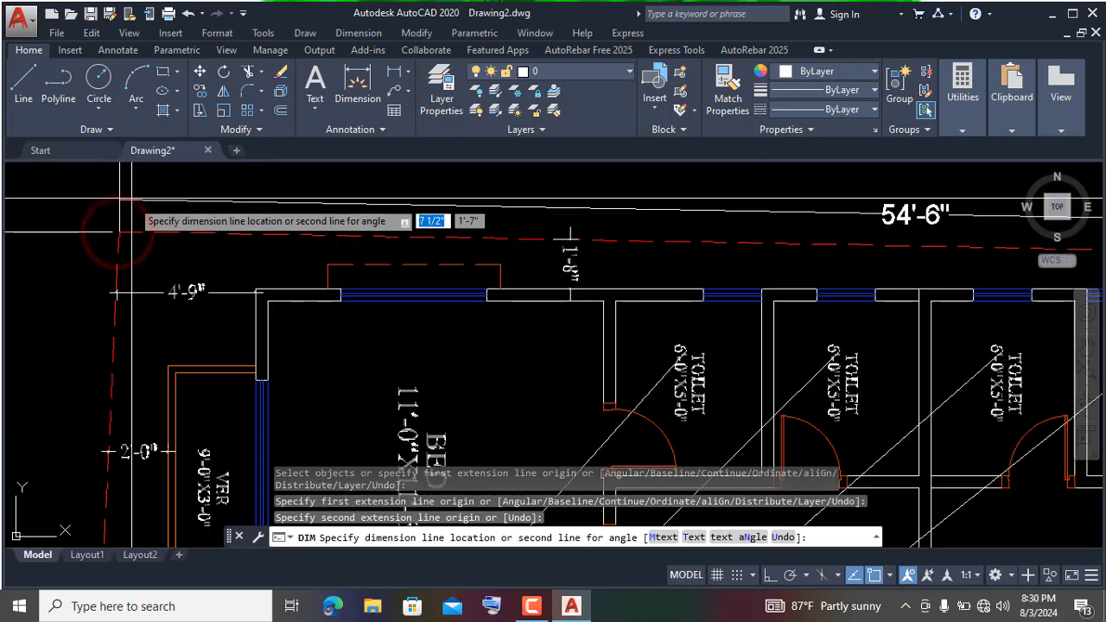
left_click(131, 198)
key("Escape")
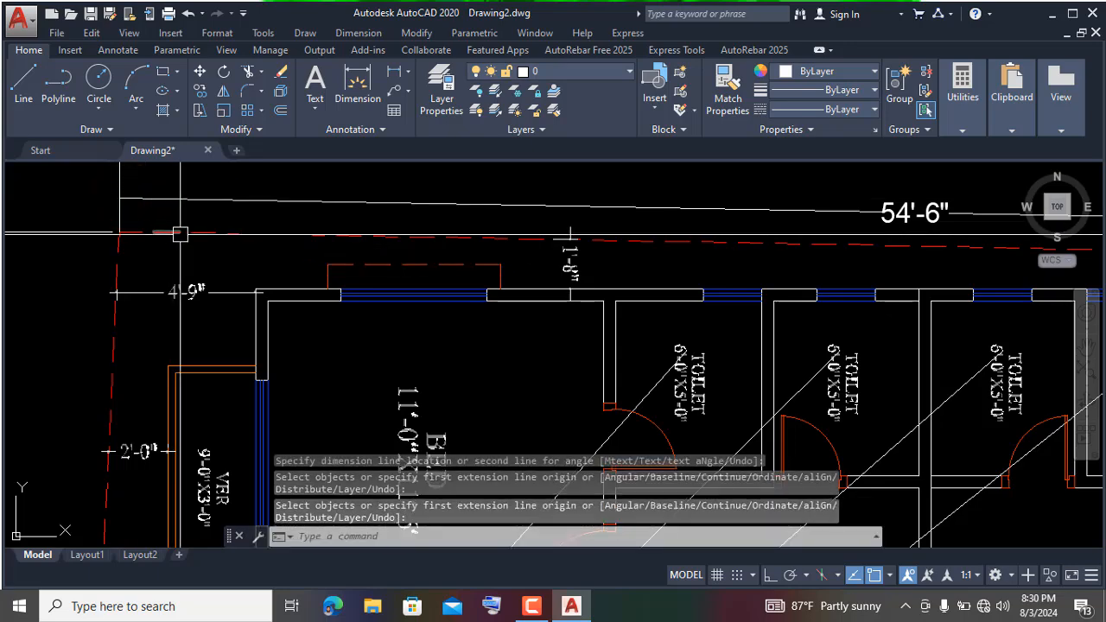
scroll(485, 244, "down", 5)
scroll(485, 243, "up", 6)
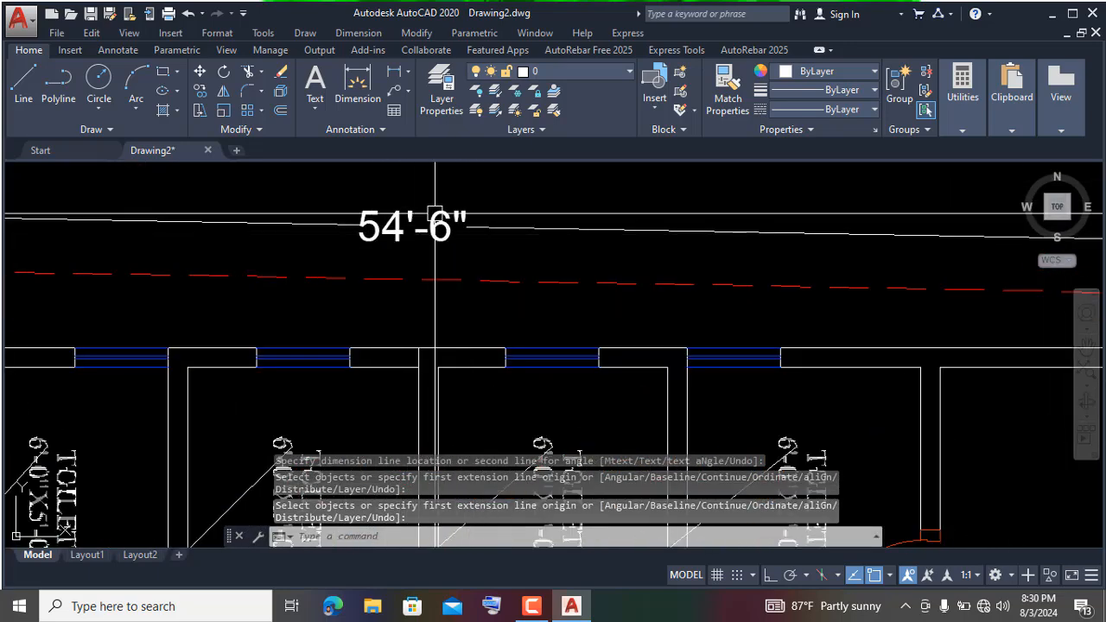
scroll(482, 236, "down", 5)
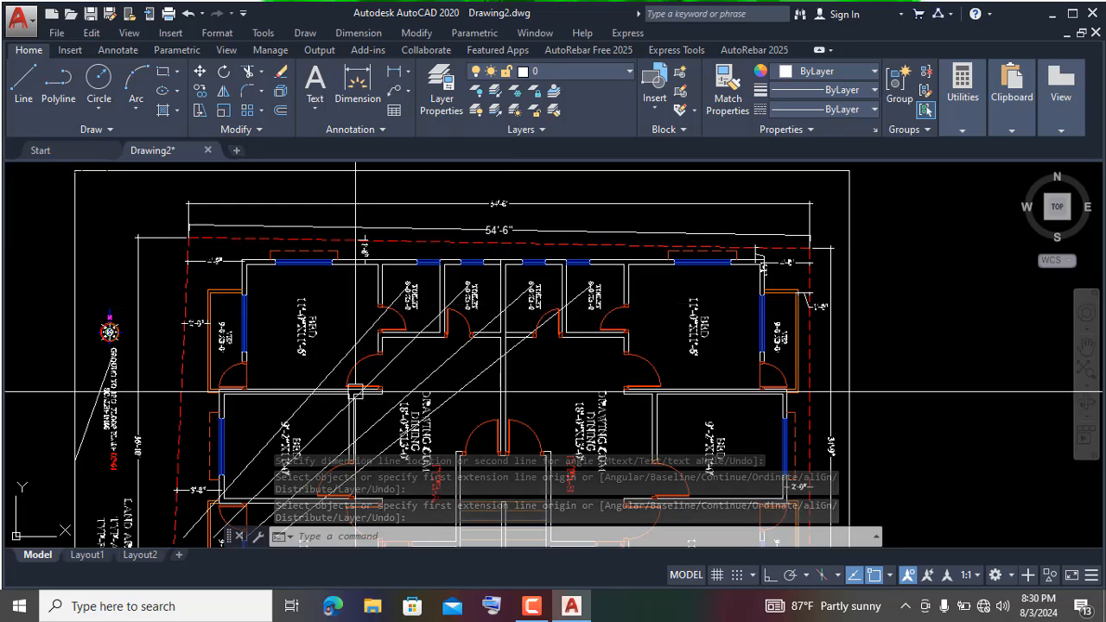
Erase the four stray diagonal lines crossing the floor plan's bedrooms and Type-A drawing and dining area
scroll(466, 405, "up", 4)
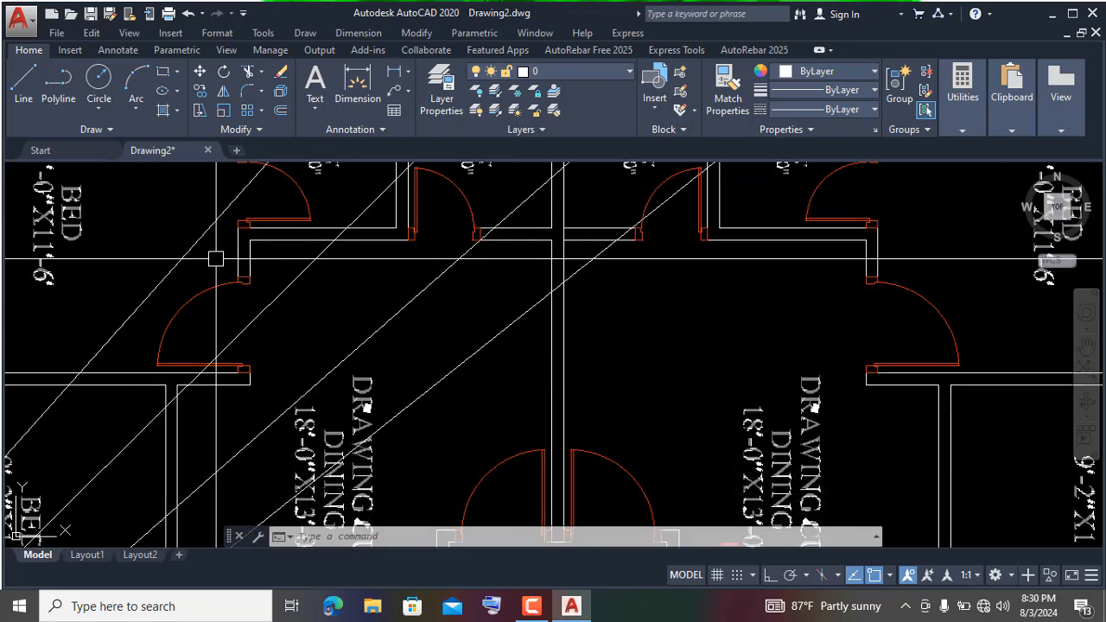
scroll(380, 293, "down", 4)
scroll(402, 346, "up", 4)
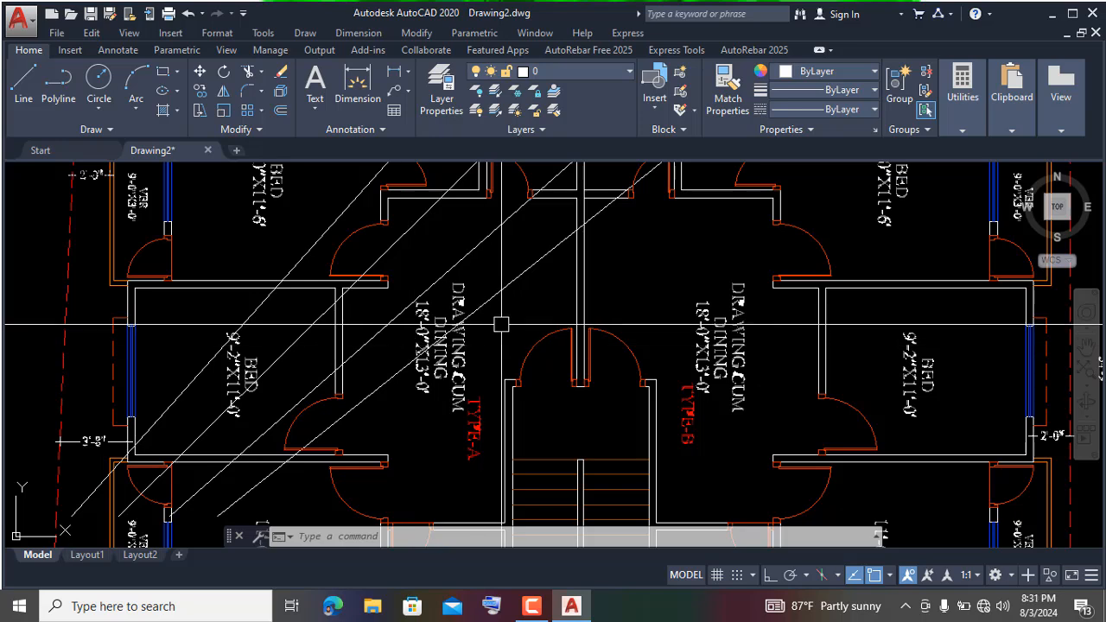
key("Return")
left_click(510, 290)
left_click(467, 254)
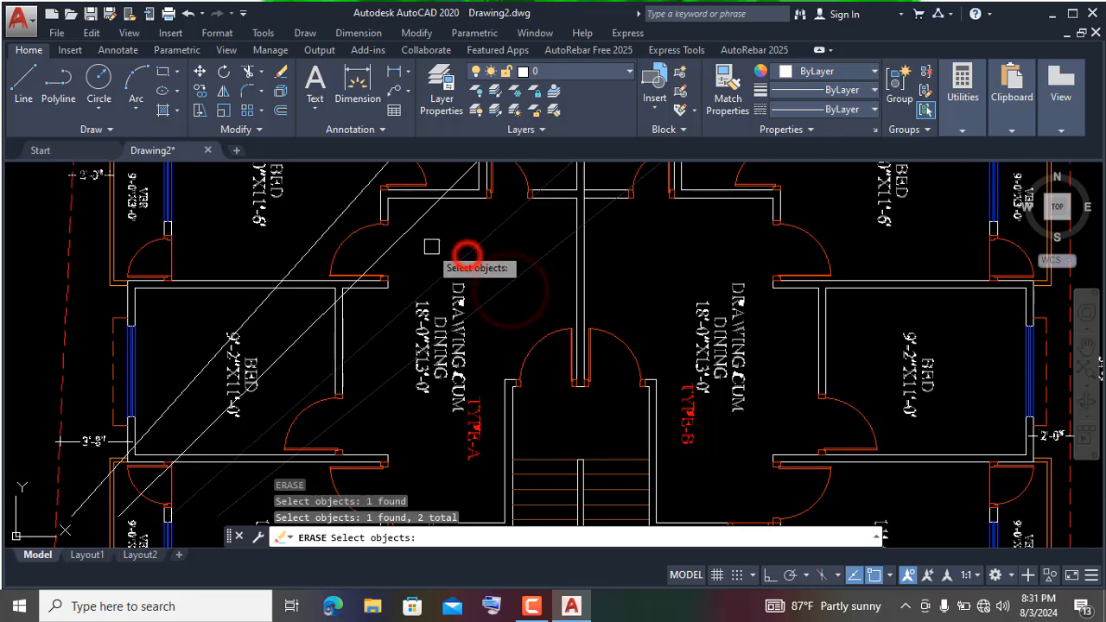
left_click(402, 241)
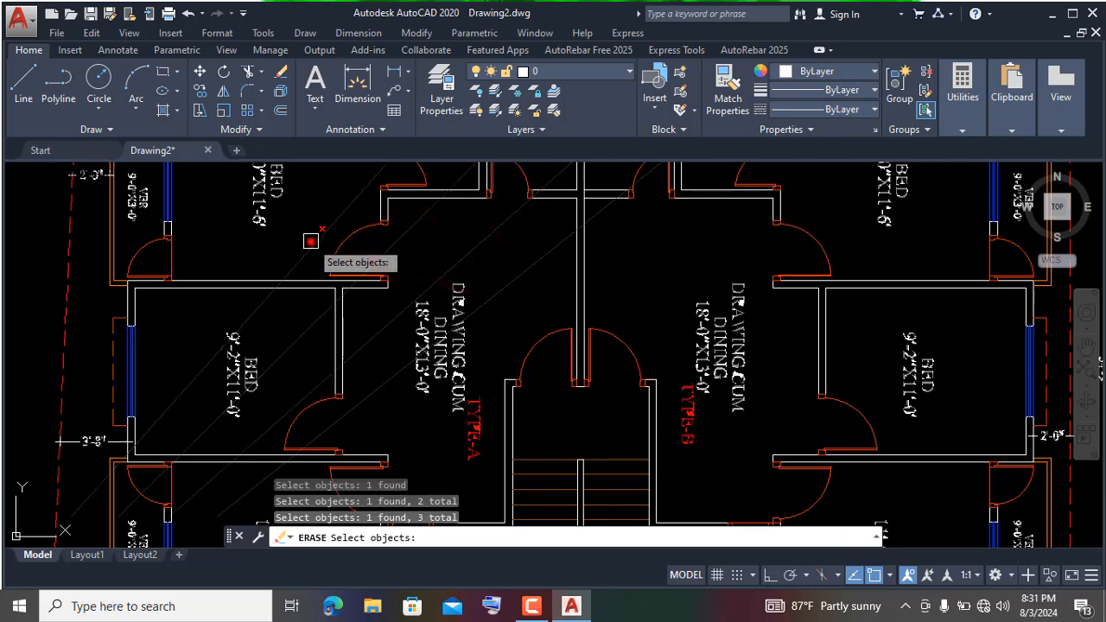
left_click(311, 241)
key("Return")
Examine the size label of the upper-left bedroom and its surrounding walls
scroll(311, 241, "down", 6)
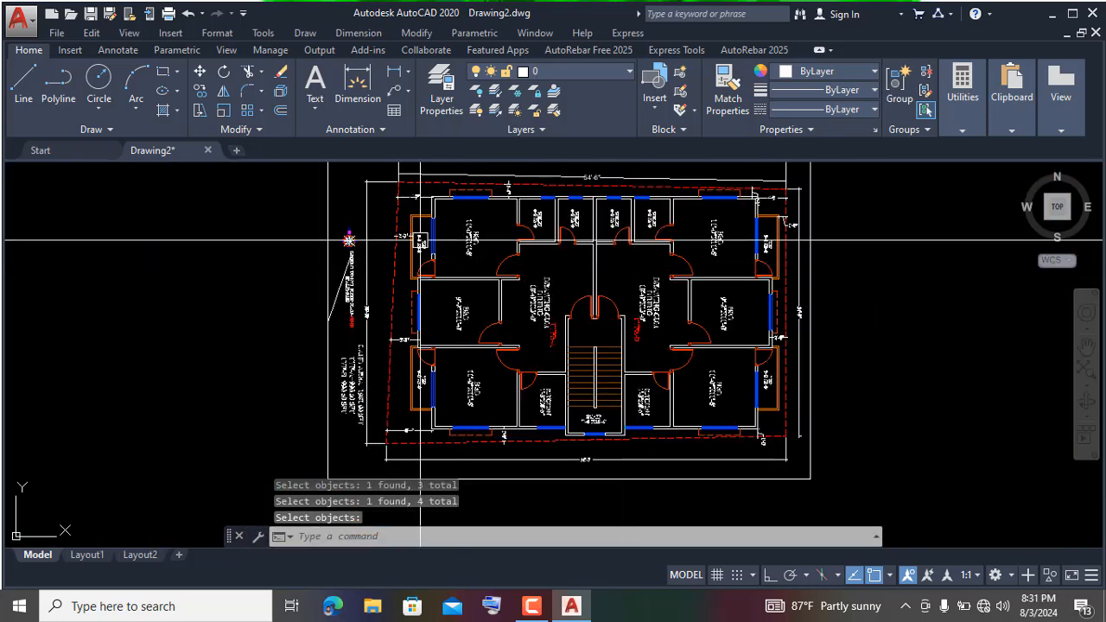
scroll(432, 261, "up", 10)
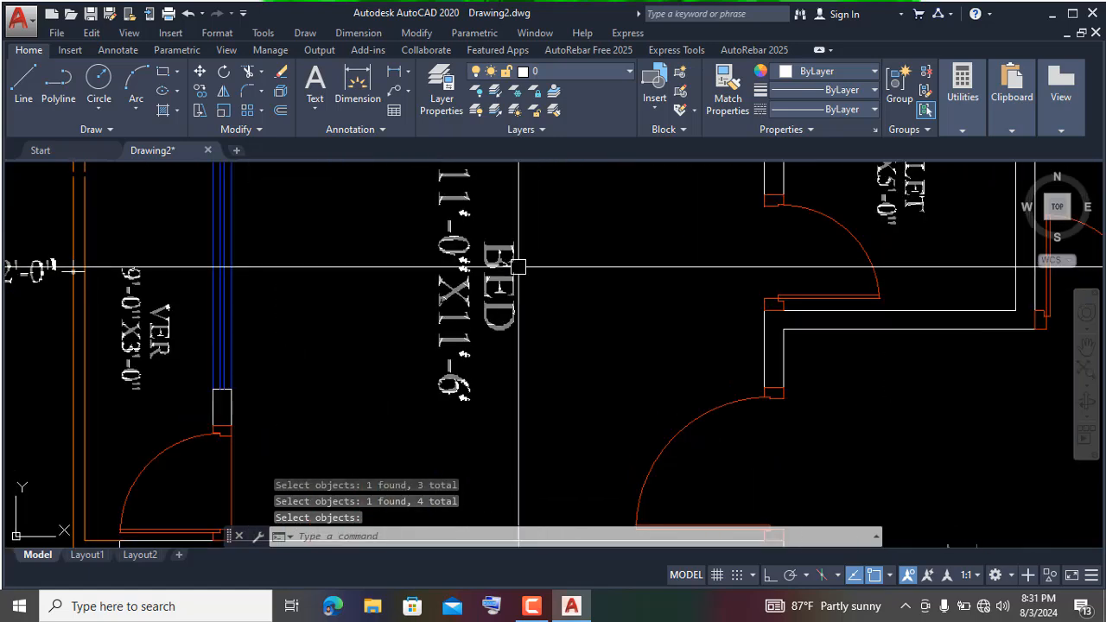
scroll(514, 315, "down", 2)
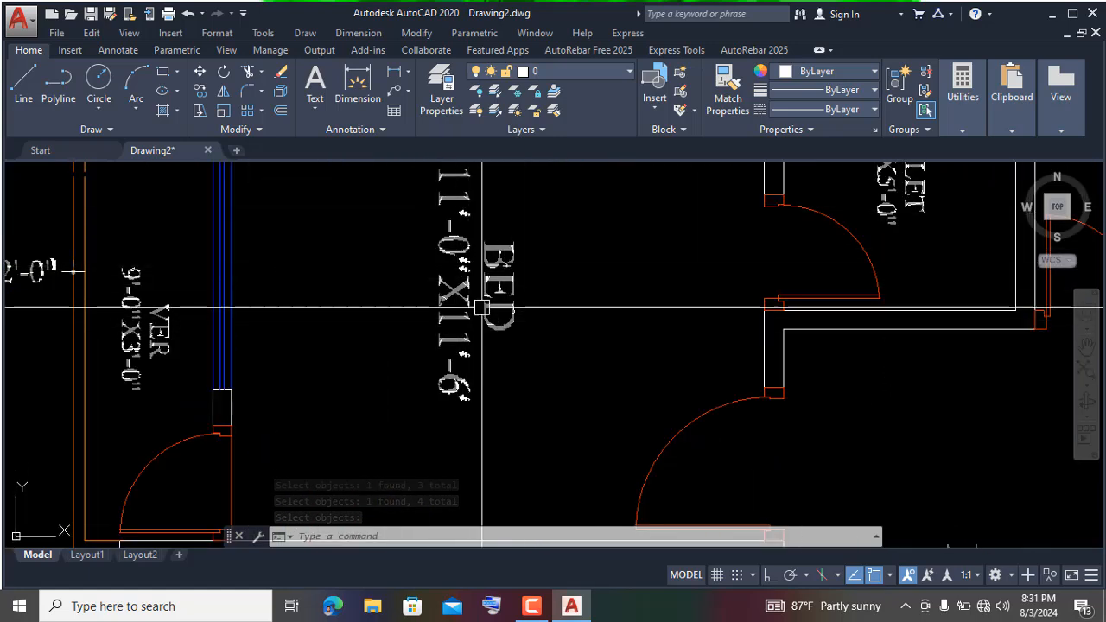
scroll(492, 311, "down", 2)
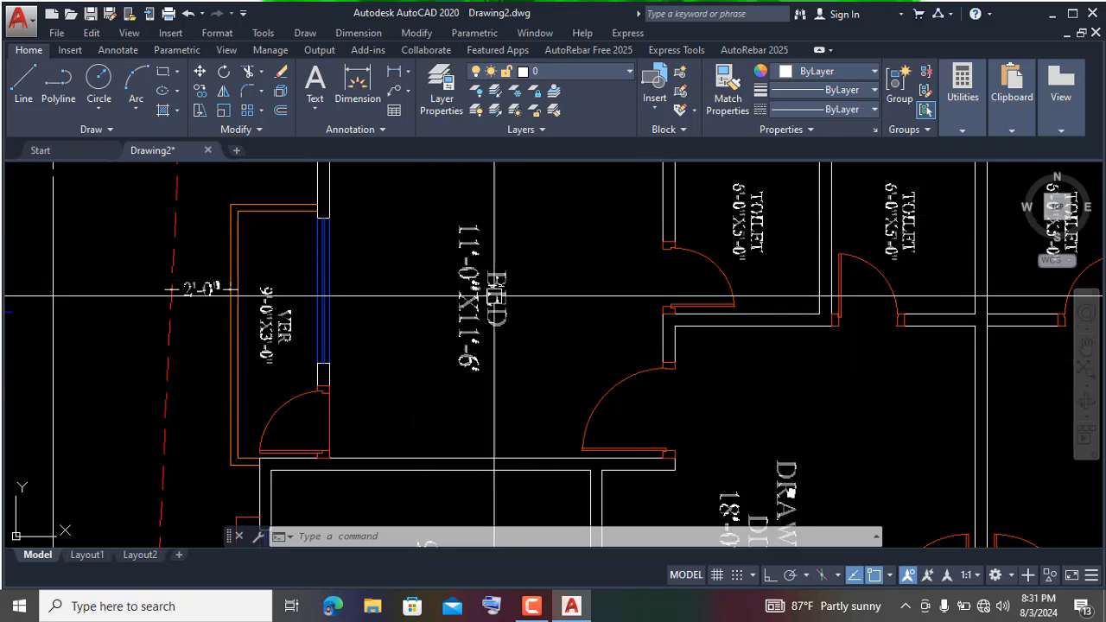
scroll(464, 233, "up", 3)
scroll(464, 233, "down", 3)
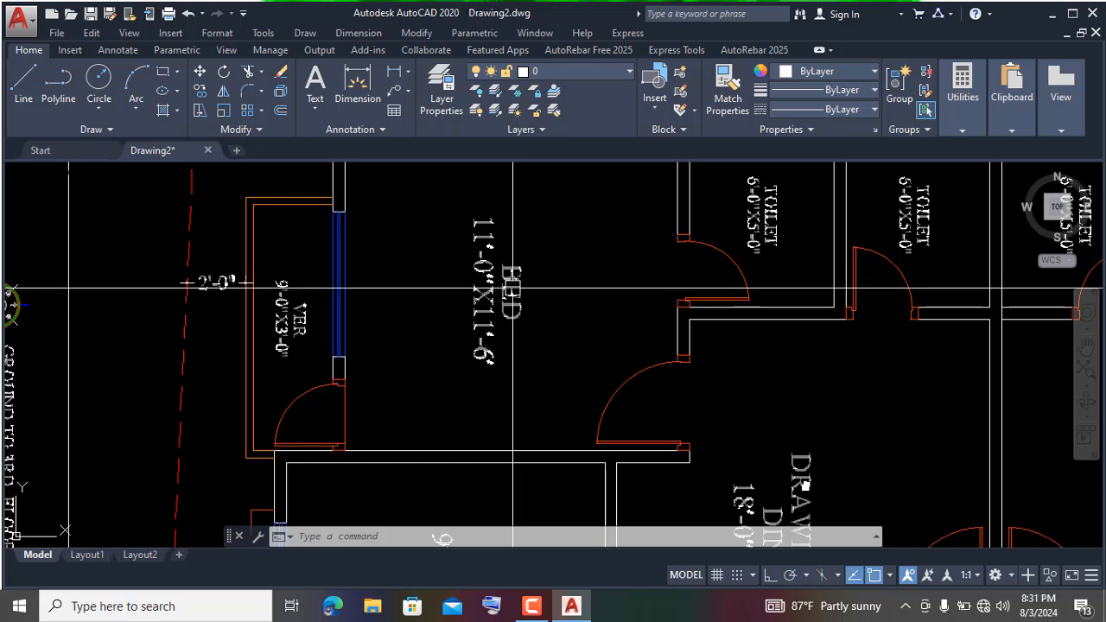
scroll(490, 212, "up", 2)
scroll(444, 222, "down", 1)
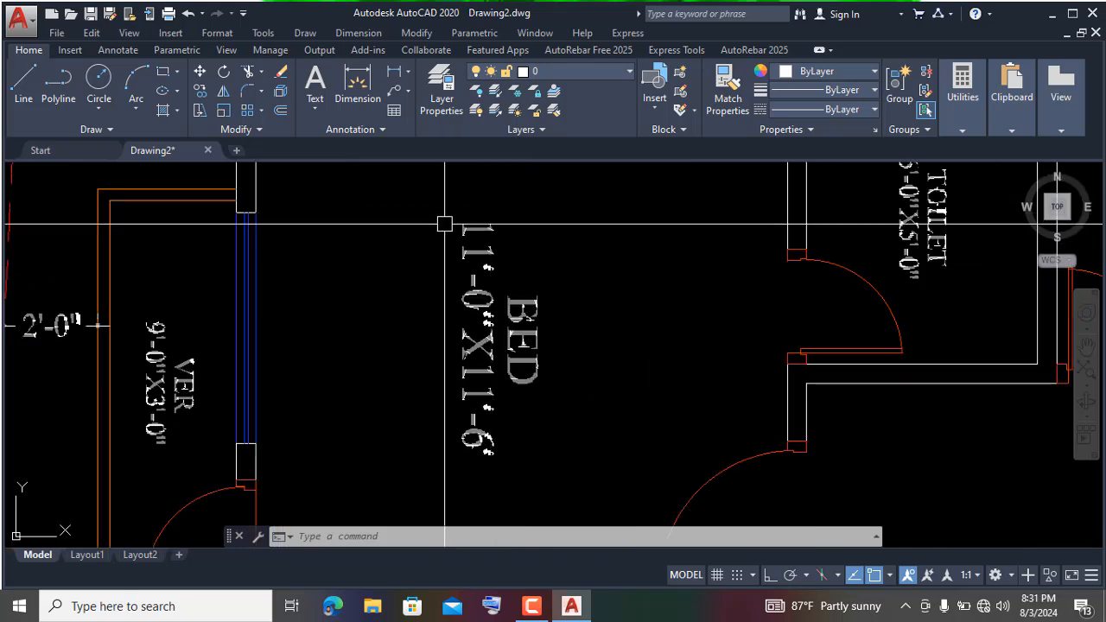
scroll(407, 217, "up", 2)
scroll(437, 226, "down", 1)
scroll(440, 265, "down", 1)
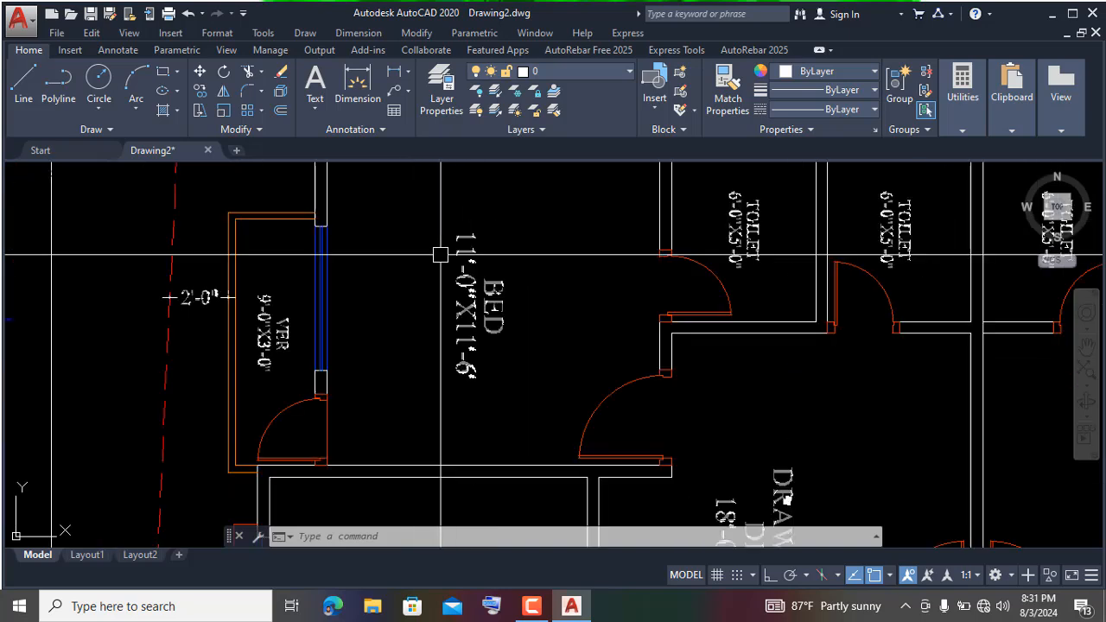
scroll(440, 278, "up", 1)
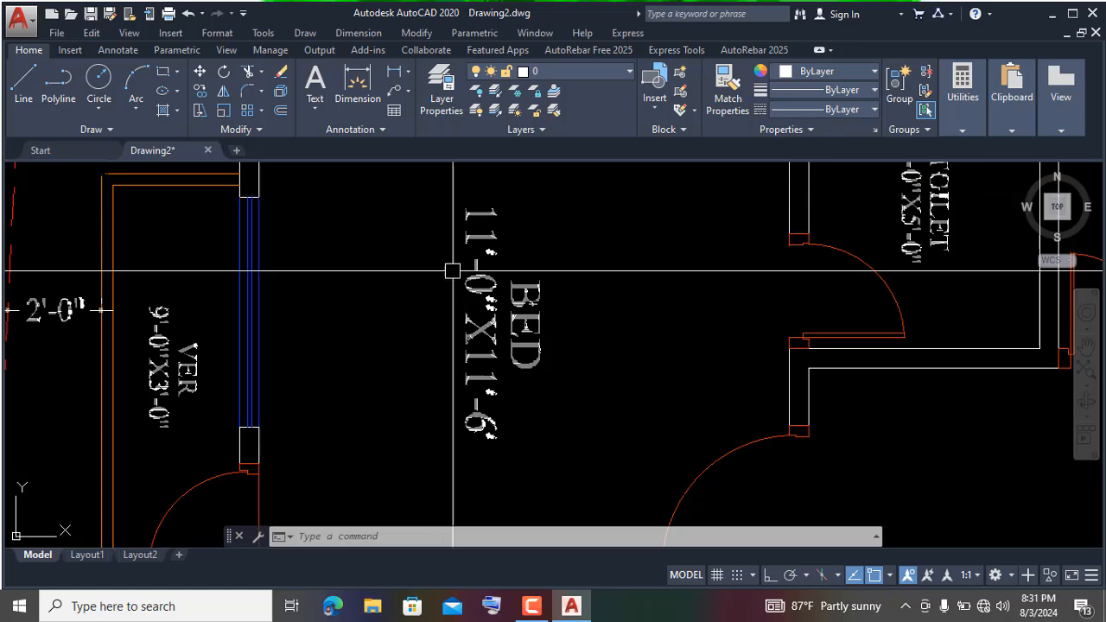
scroll(537, 306, "down", 1)
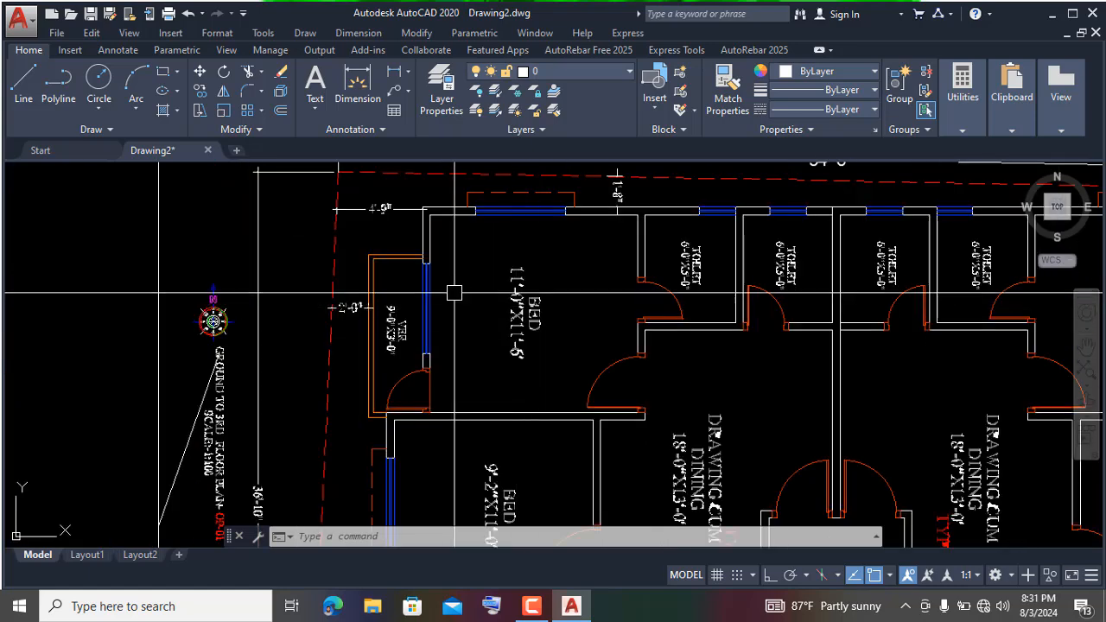
scroll(518, 291, "up", 1)
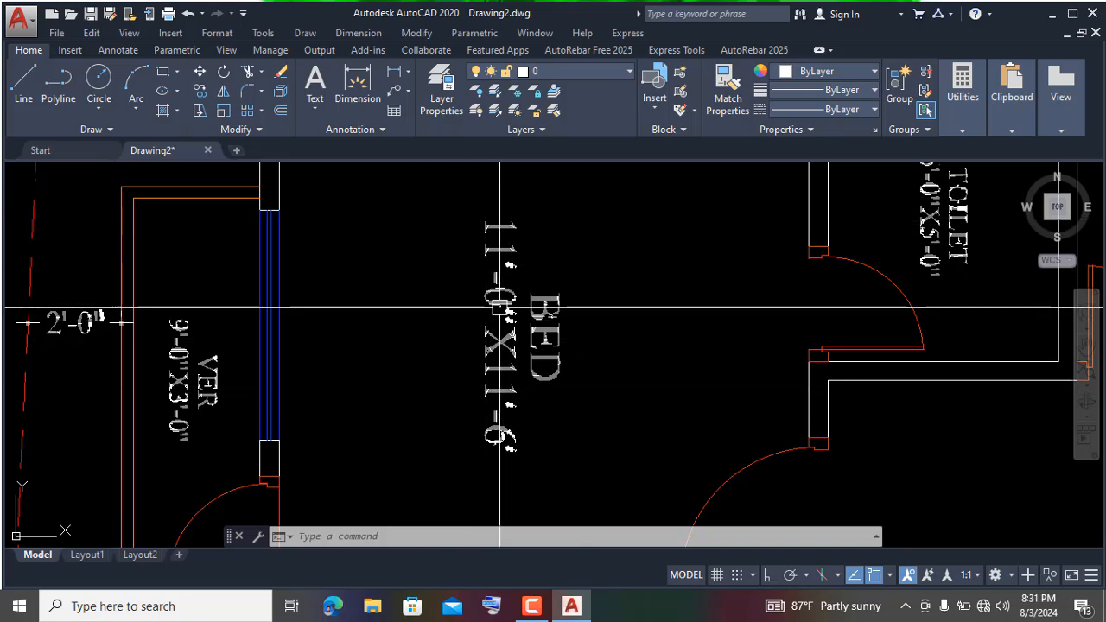
scroll(492, 309, "up", 1)
scroll(492, 310, "down", 1)
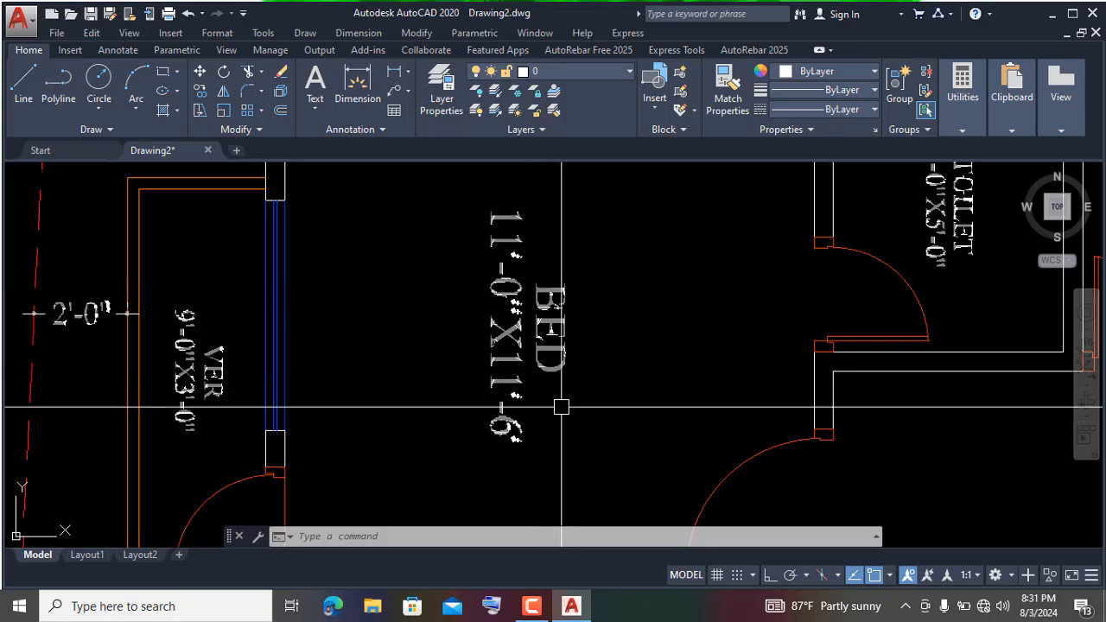
scroll(568, 306, "down", 6)
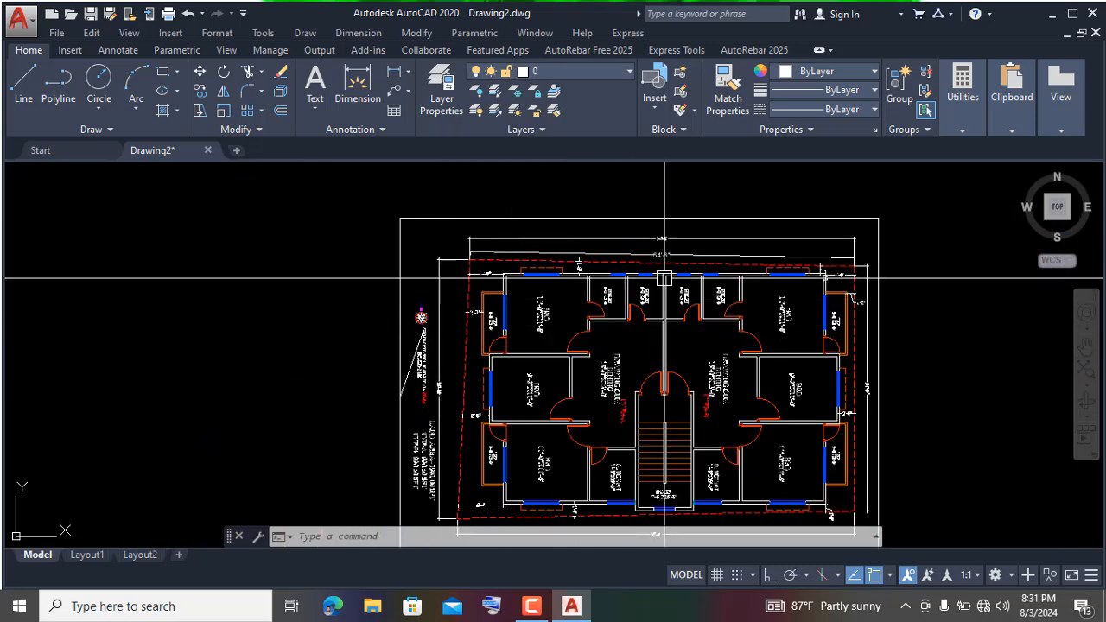
scroll(553, 311, "up", 6)
scroll(570, 317, "up", 2)
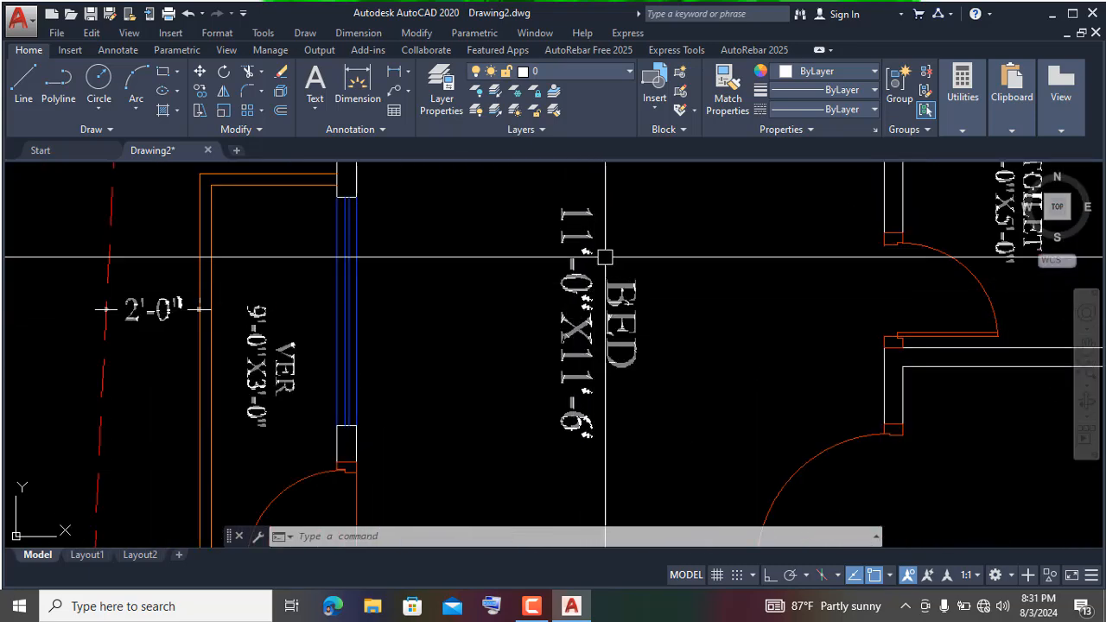
scroll(592, 416, "down", 4)
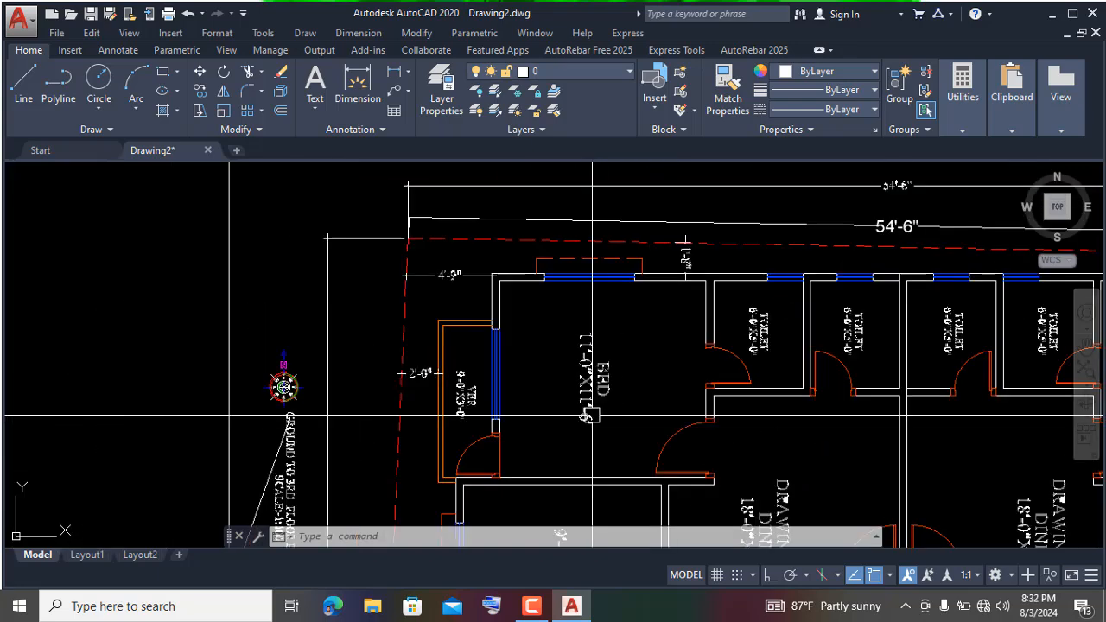
Dimension the upper-left bedroom vertically from its inner upper-left corner to the lower wall's inner face, and compare it with the room's size label
left_click(354, 82)
scroll(604, 315, "up", 2)
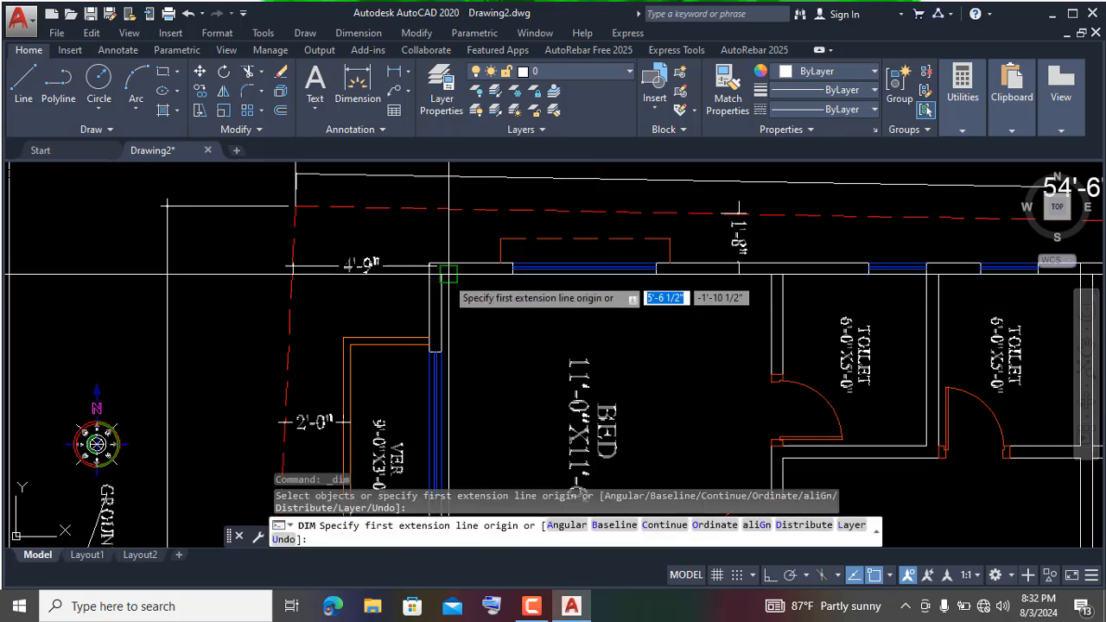
scroll(448, 273, "up", 2)
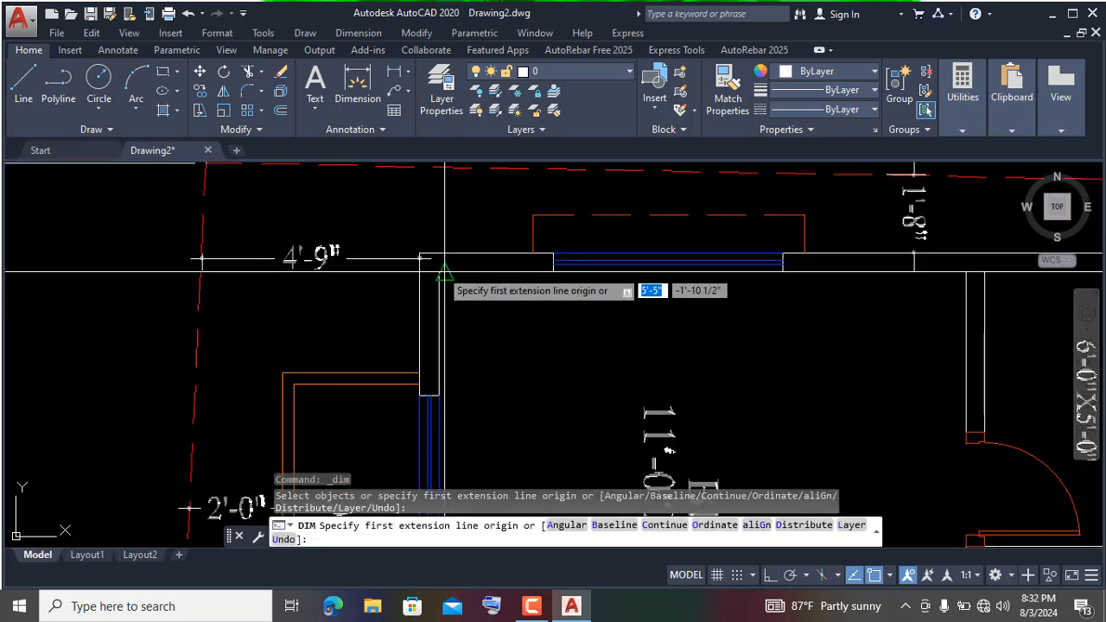
left_click(437, 273)
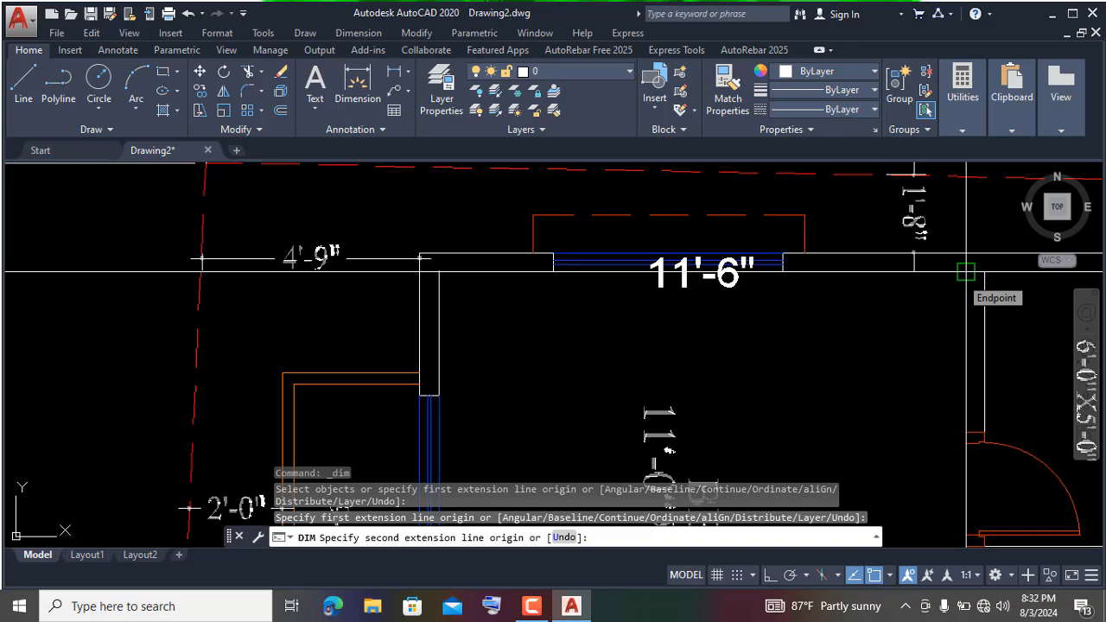
scroll(681, 266, "down", 3)
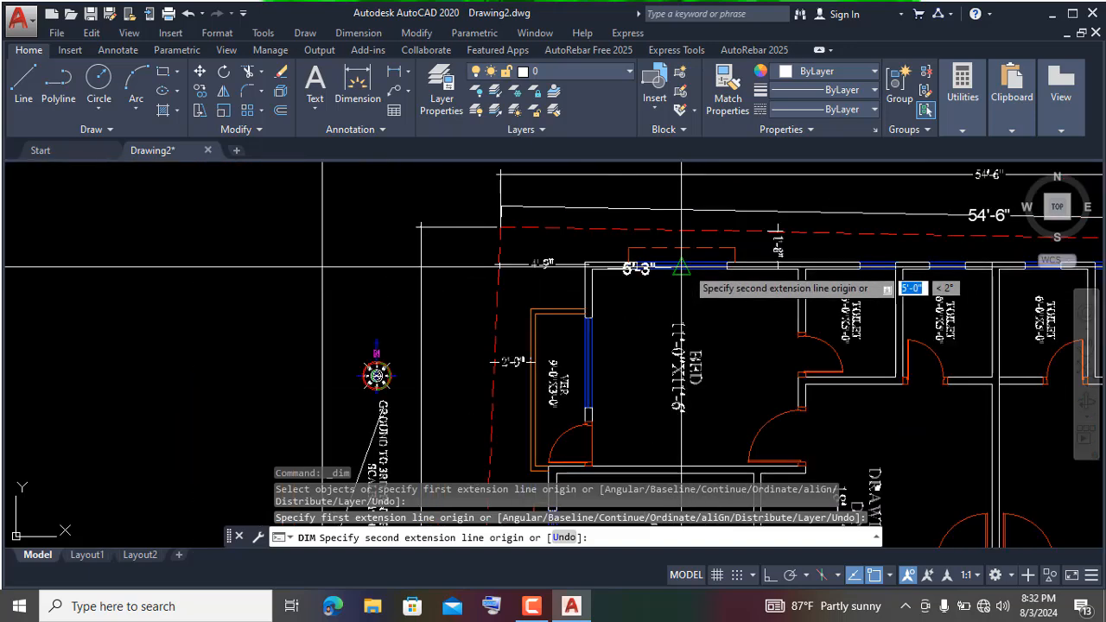
scroll(679, 266, "down", 2)
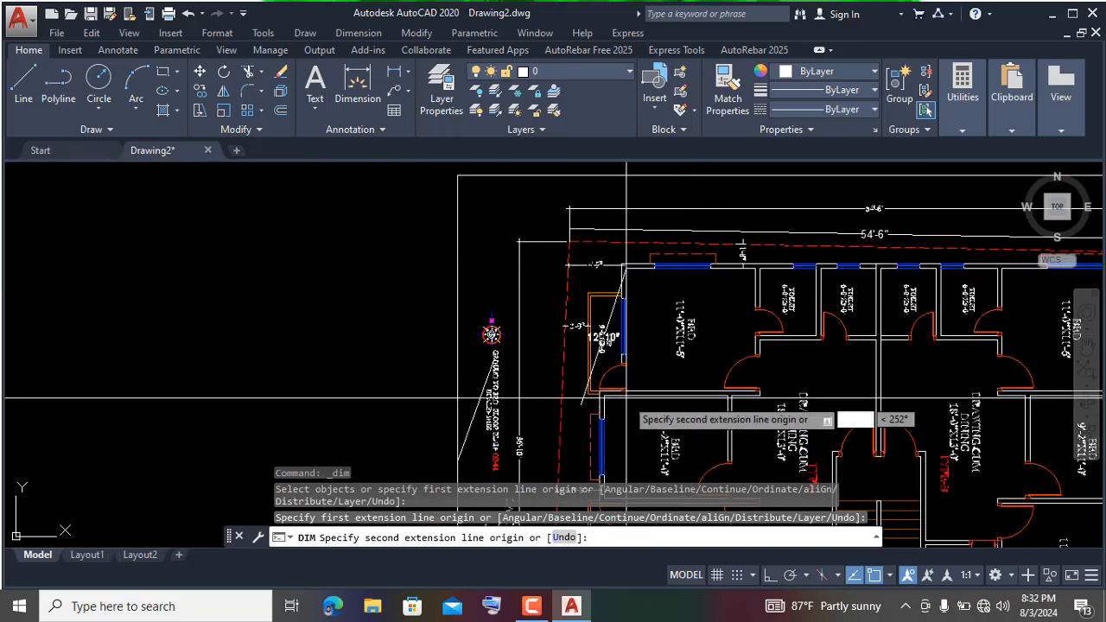
scroll(640, 392, "up", 2)
scroll(619, 399, "up", 6)
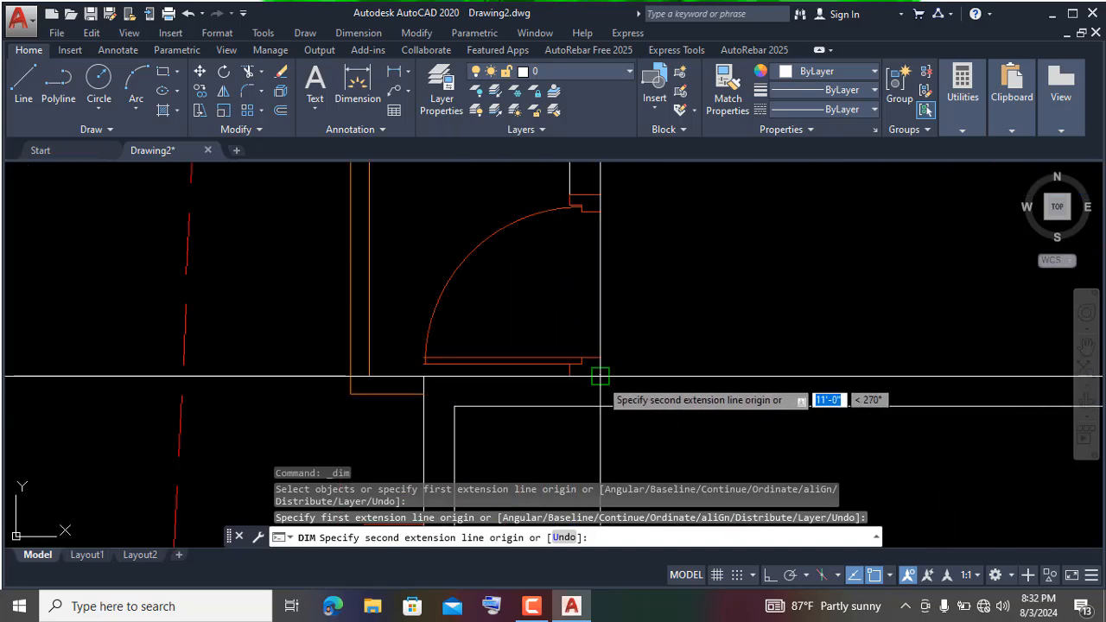
left_click(599, 377)
left_click(704, 374)
scroll(705, 375, "down", 2)
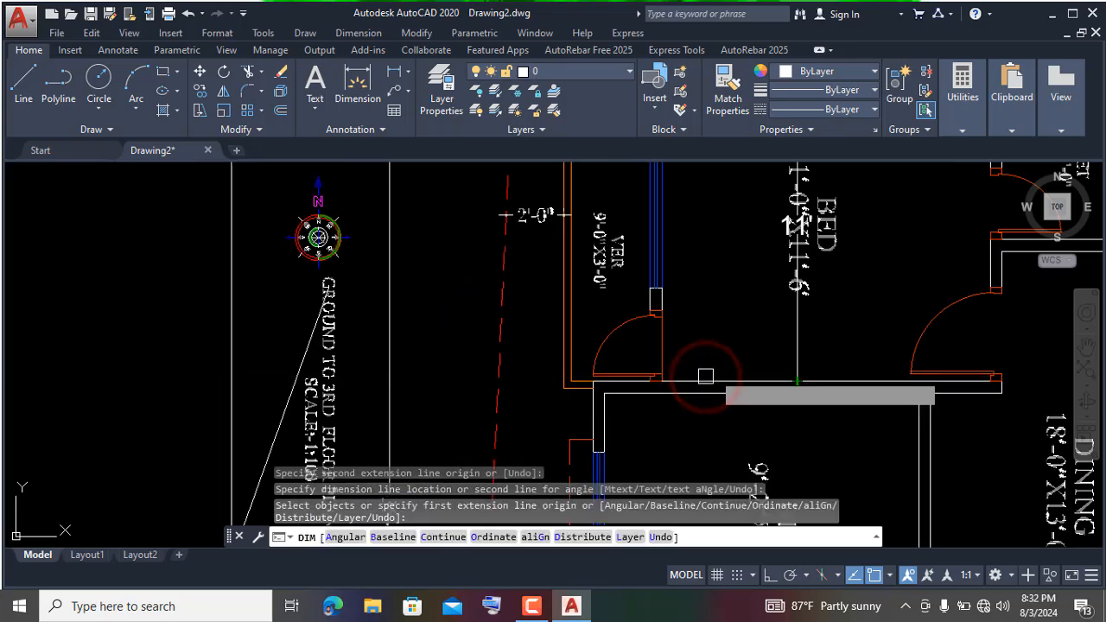
scroll(710, 319, "down", 2)
scroll(729, 276, "up", 2)
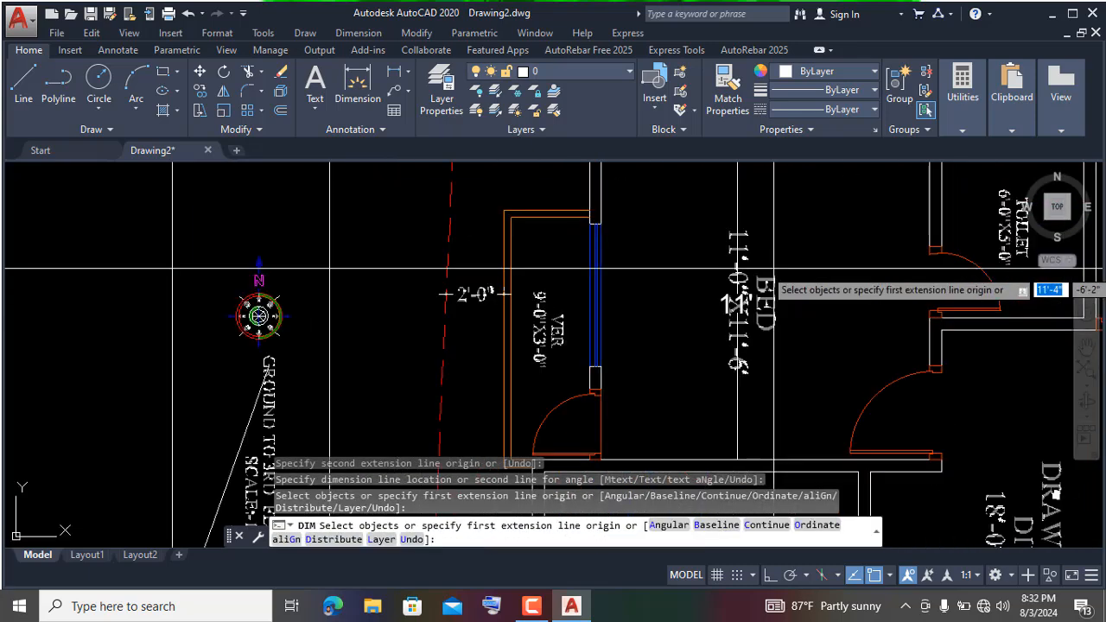
scroll(737, 269, "up", 2)
key("Return")
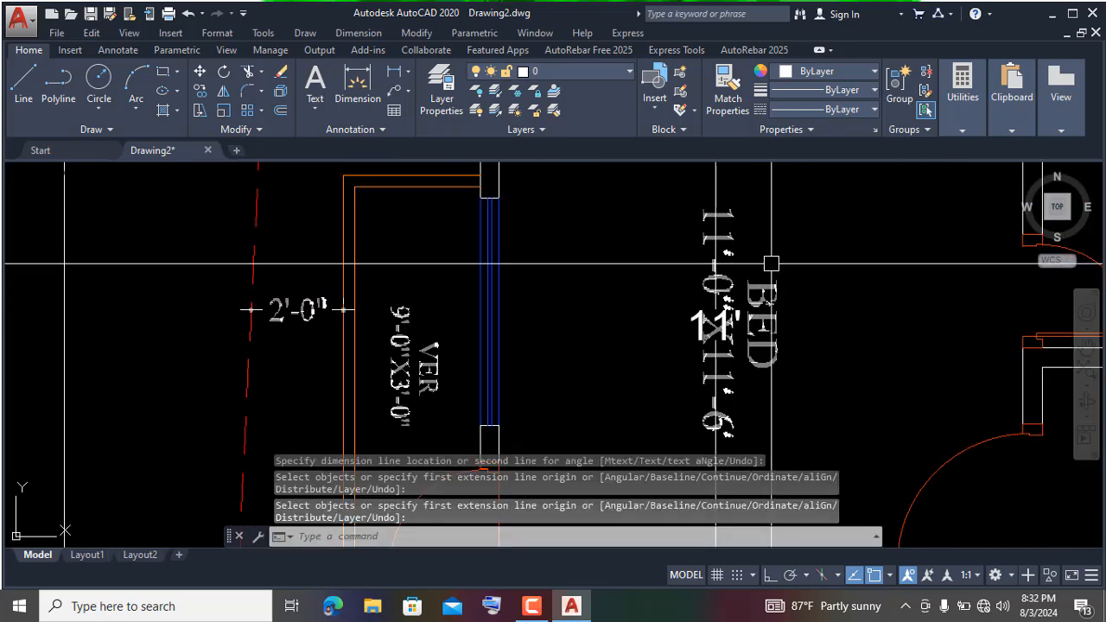
Move the bedroom's vertical dimension horizontally toward the veranda window, clear of the BED size label
left_click(717, 191)
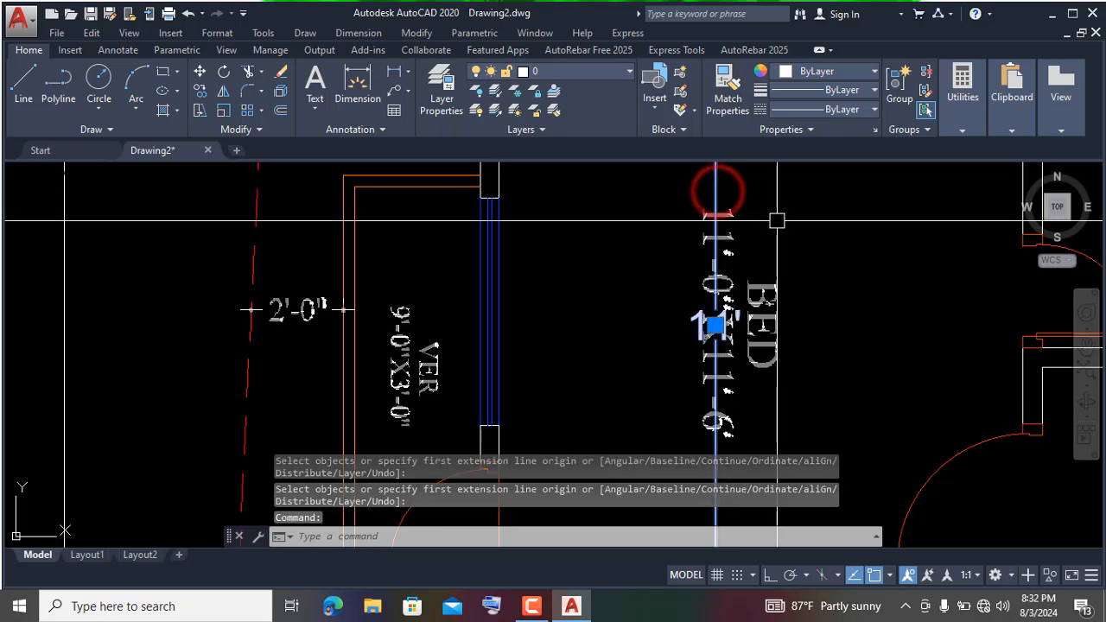
key("Return")
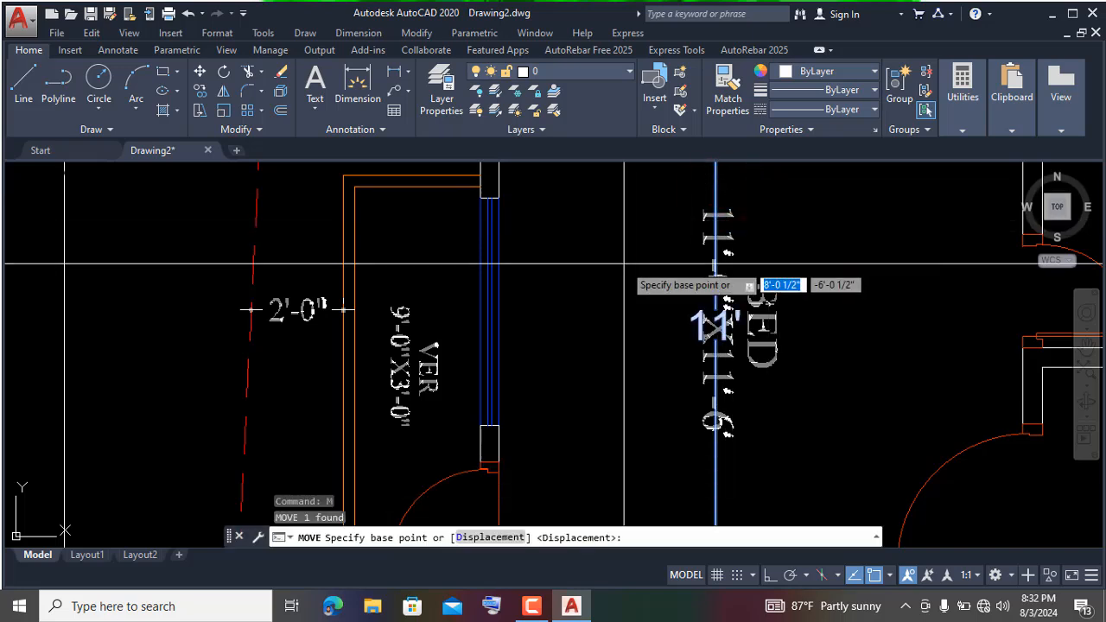
left_click(623, 261)
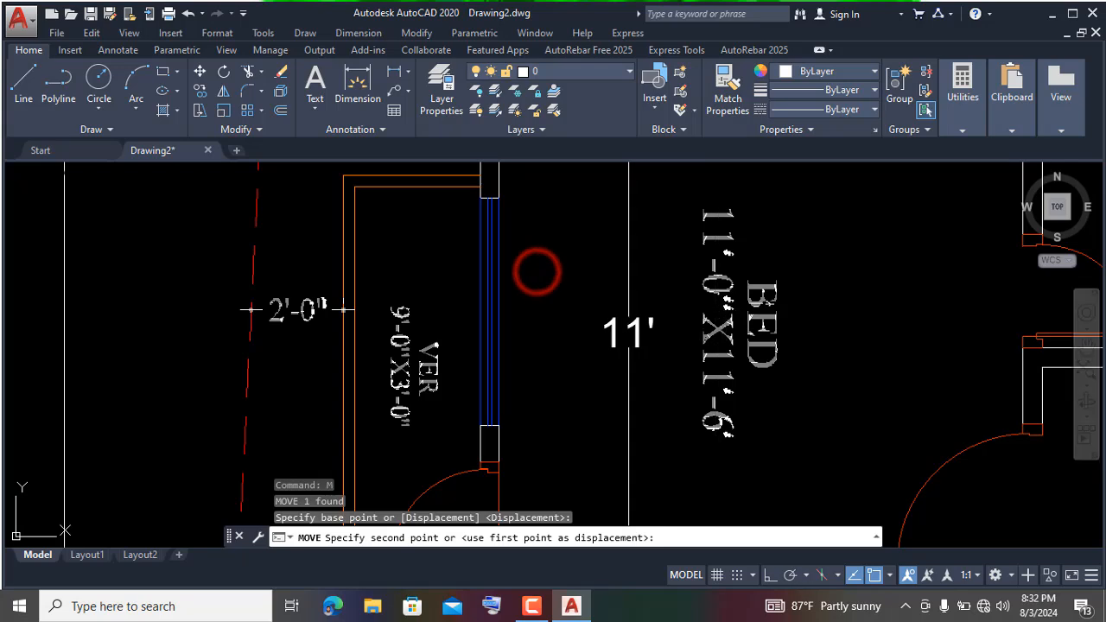
left_click(537, 271)
scroll(639, 354, "up", 3)
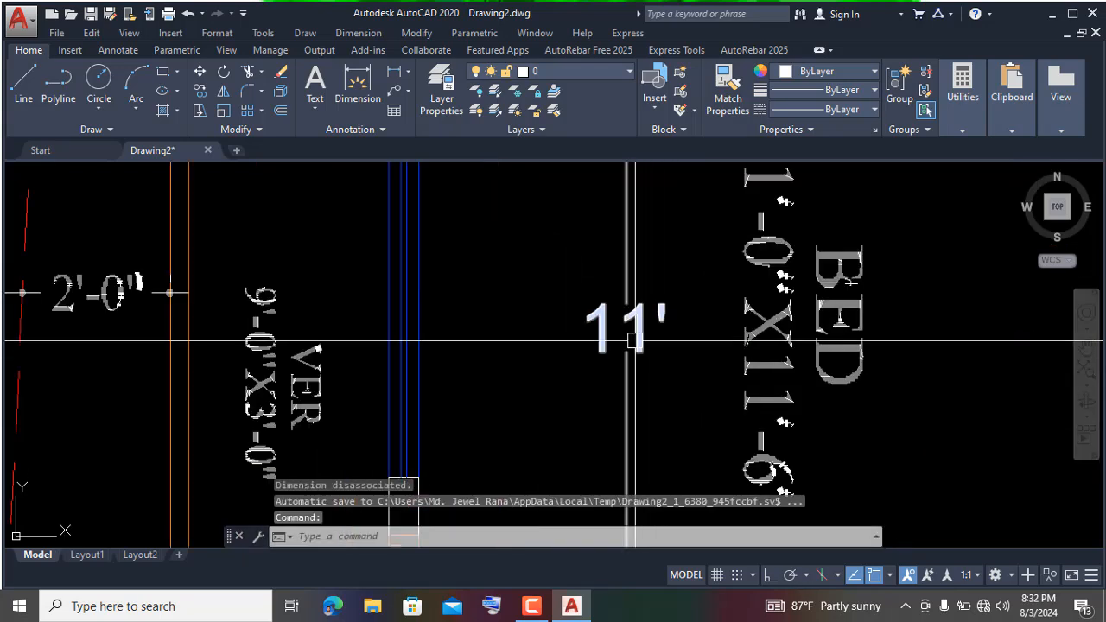
key("Escape")
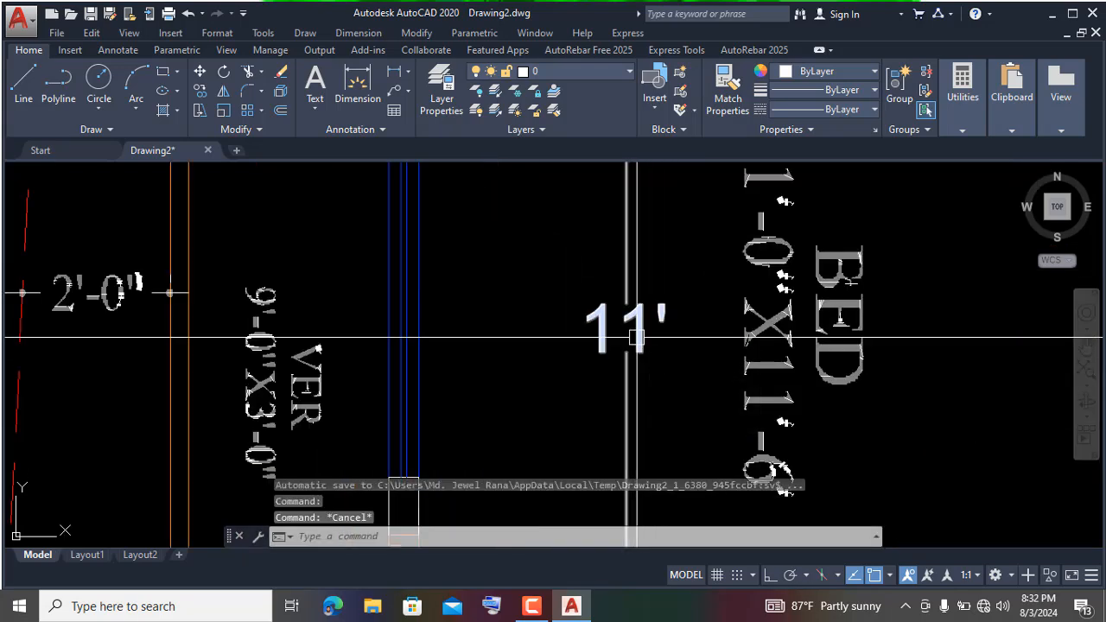
Erase the vertical check dimension inside the upper-left bedroom
type("e")
key("Return")
left_click(634, 280)
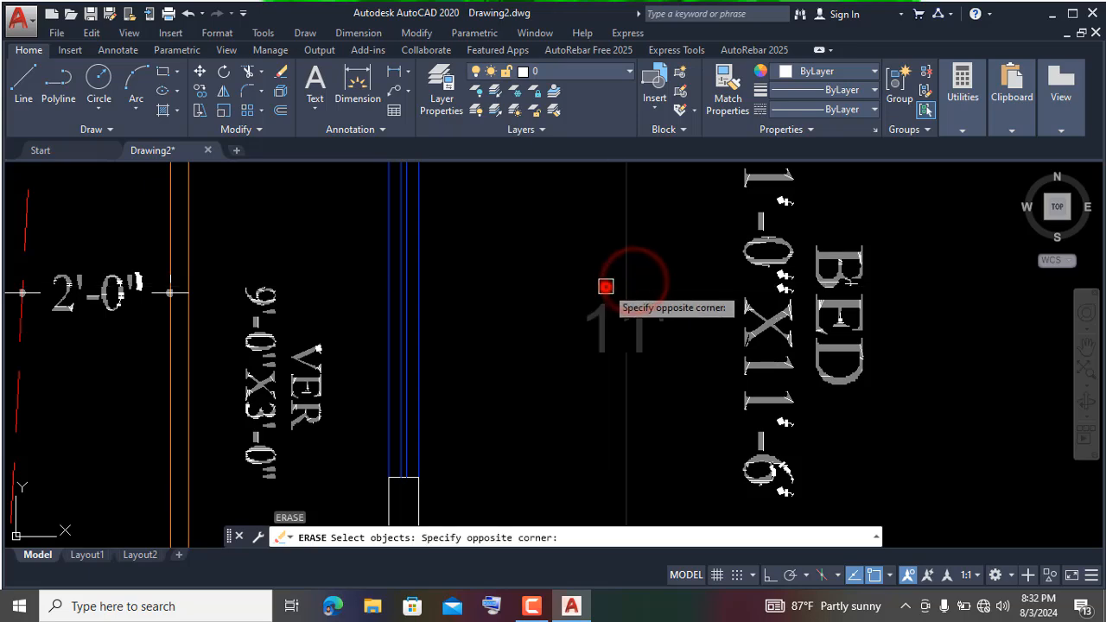
left_click(605, 285)
scroll(625, 324, "down", 10)
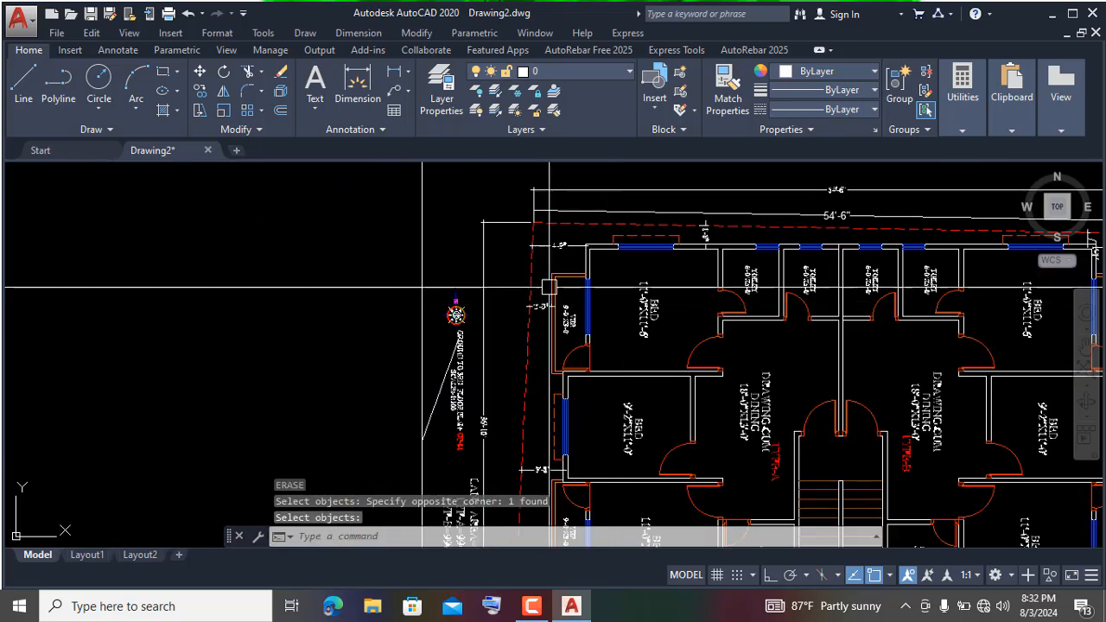
scroll(628, 402, "up", 5)
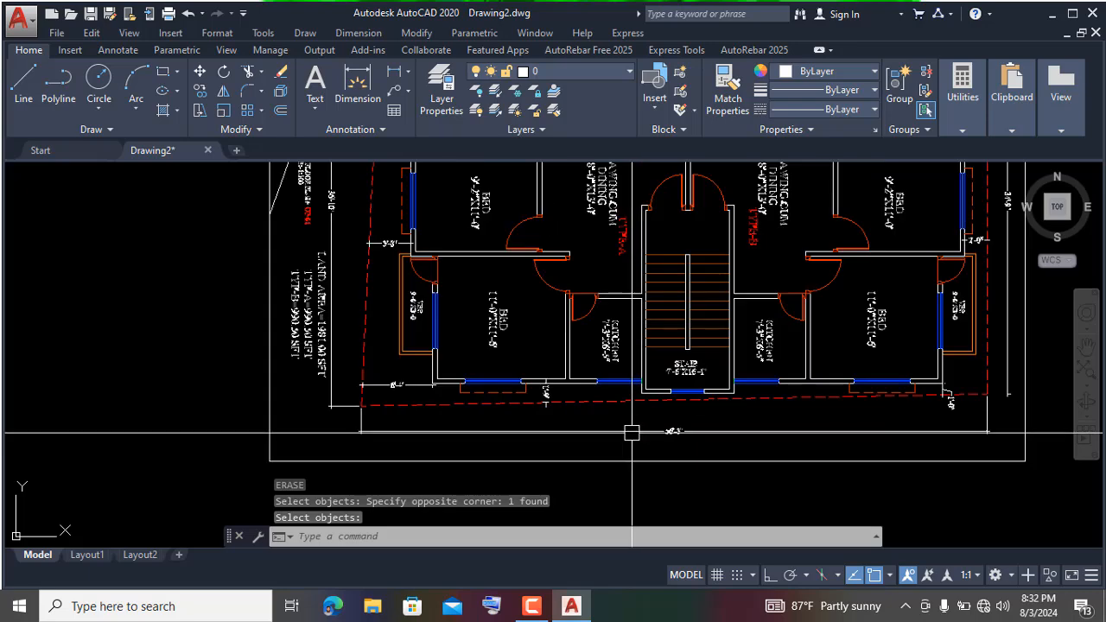
scroll(605, 354, "up", 2)
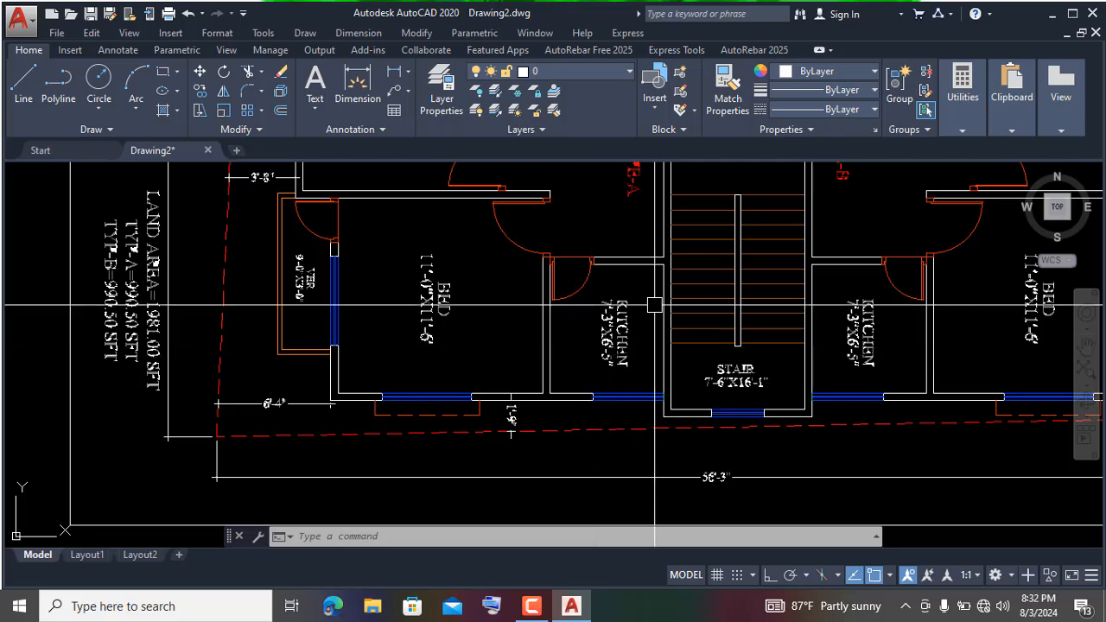
scroll(600, 310, "down", 4)
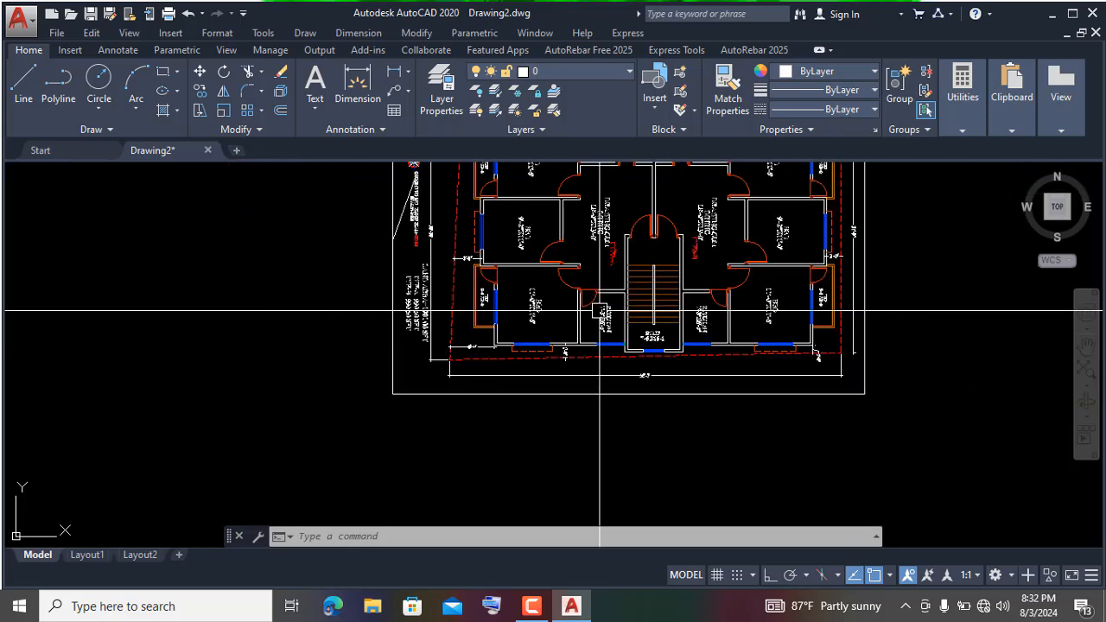
scroll(599, 310, "down", 2)
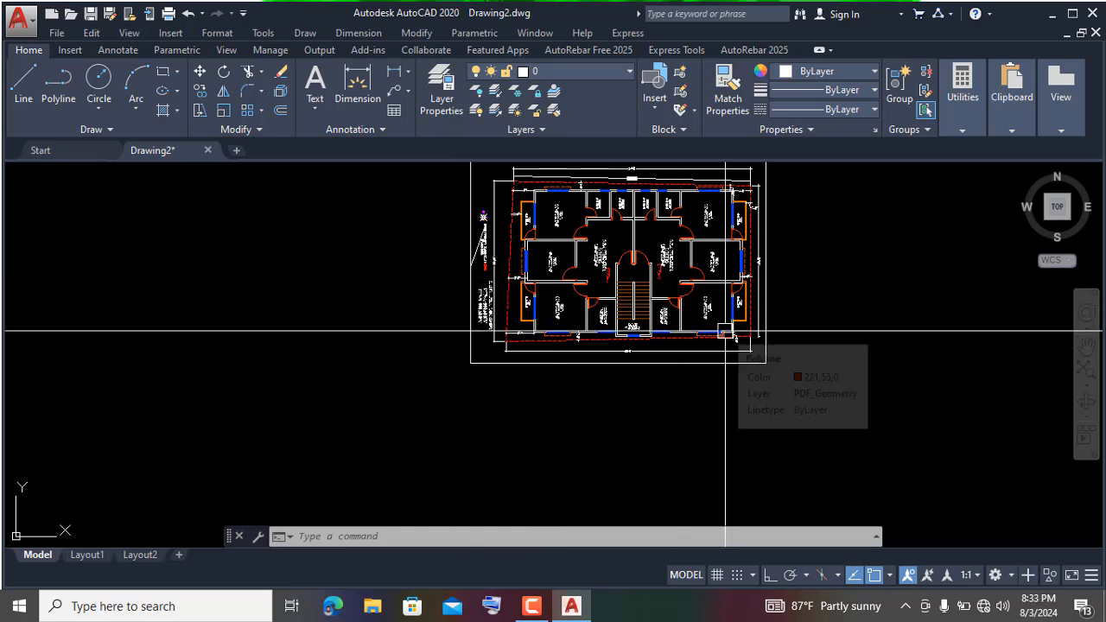